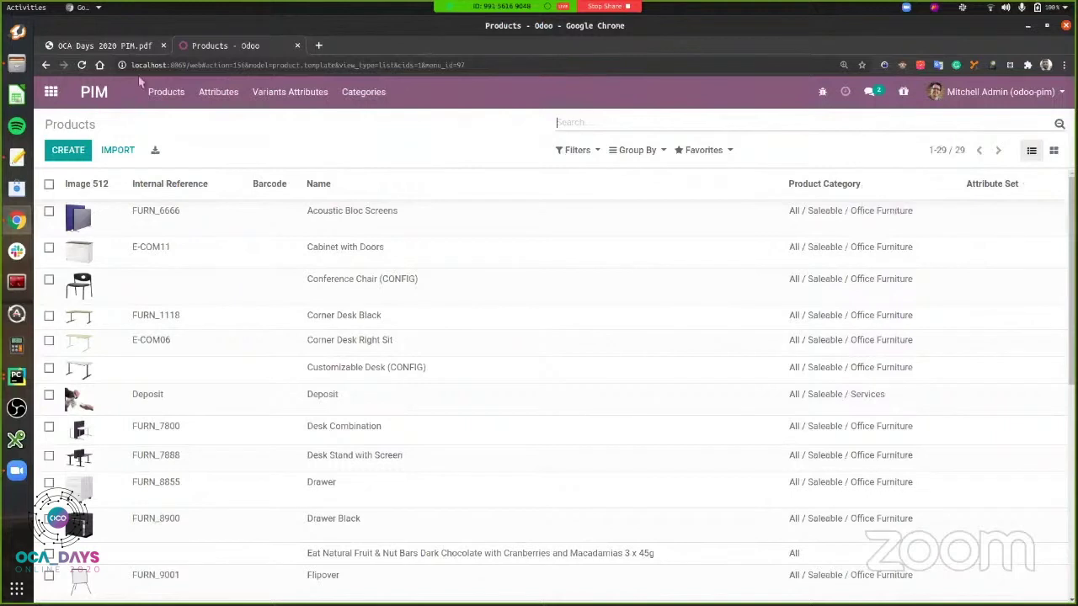
In the attribute groups, create a group named Ingredients
{"action": "left_click", "coordinate": [218, 101]}
{"action": "left_click", "coordinate": [238, 140]}
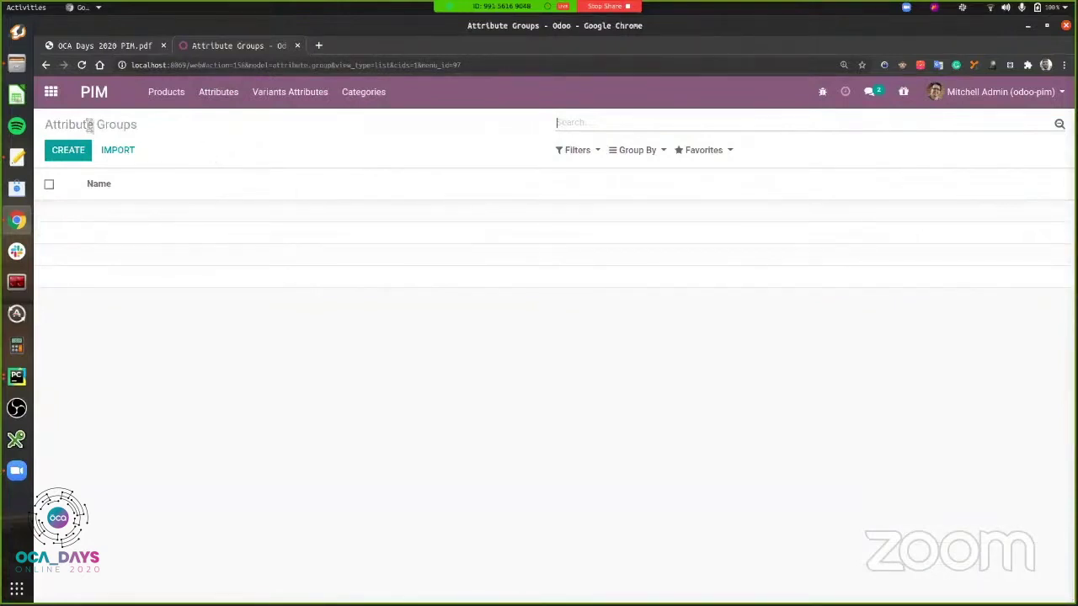
{"action": "left_click", "coordinate": [84, 149]}
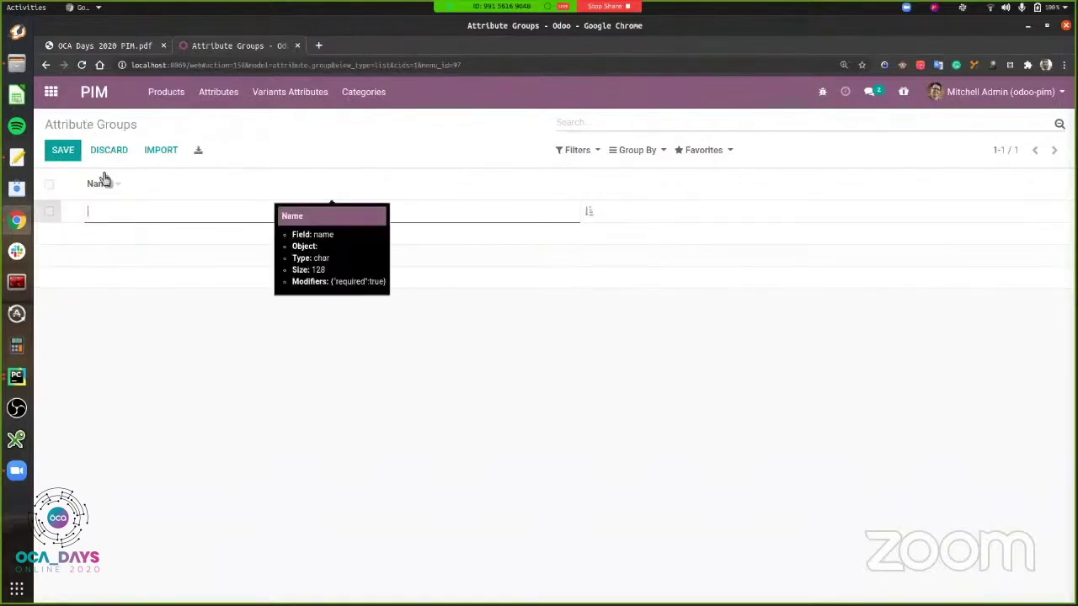
{"action": "type", "text": "INgredients"}
{"action": "left_click", "coordinate": [94, 213]}
{"action": "key", "text": "BackSpace"}
{"action": "type", "text": "n"}
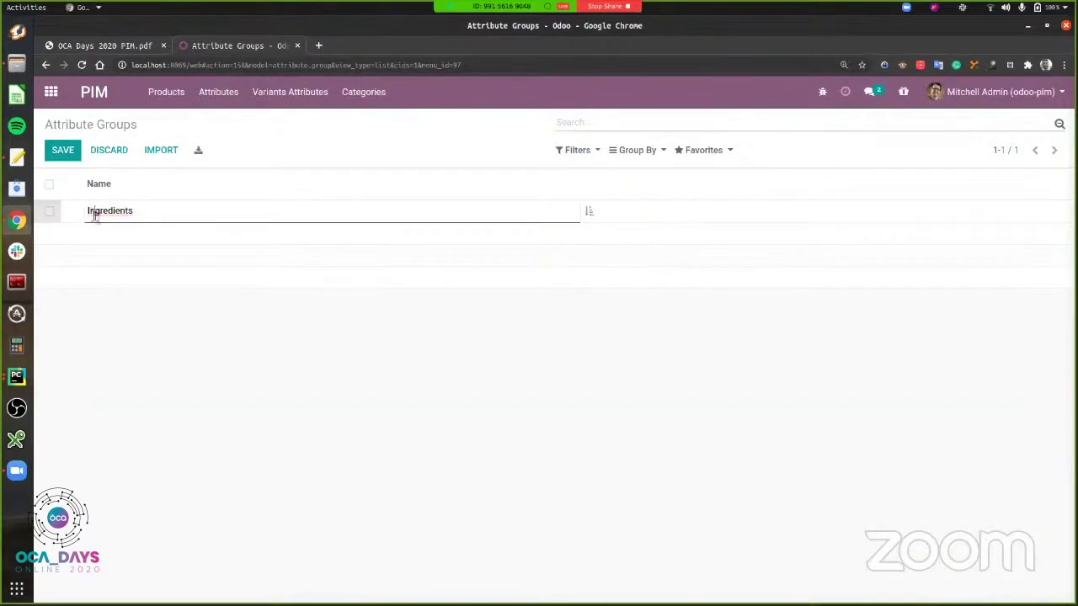
{"action": "left_click", "coordinate": [102, 233]}
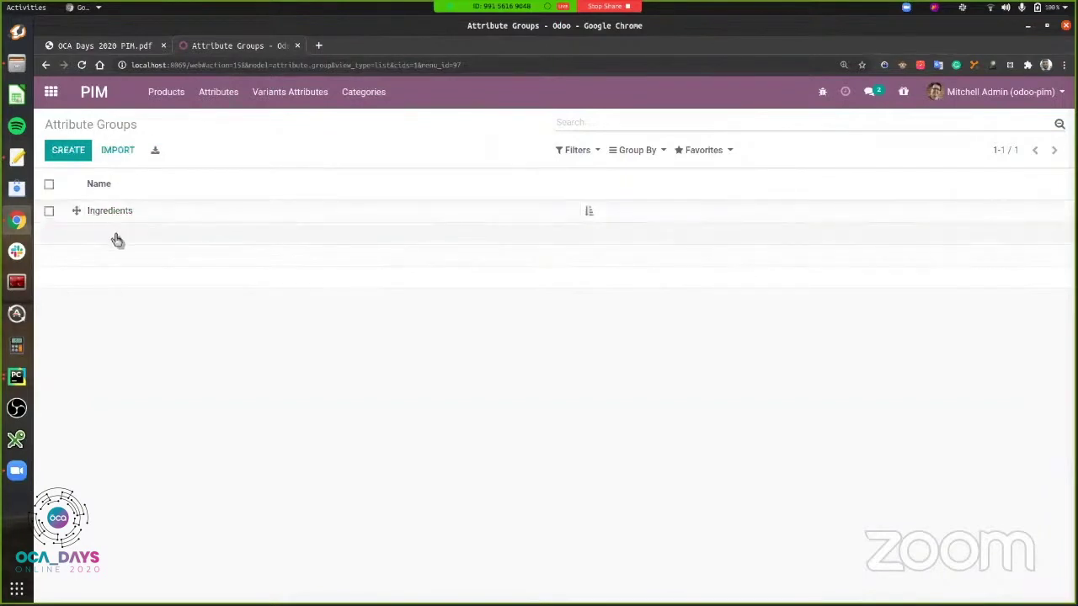
Add a second attribute group named Allergy
{"action": "left_click", "coordinate": [78, 155]}
{"action": "type", "text": "Al"}
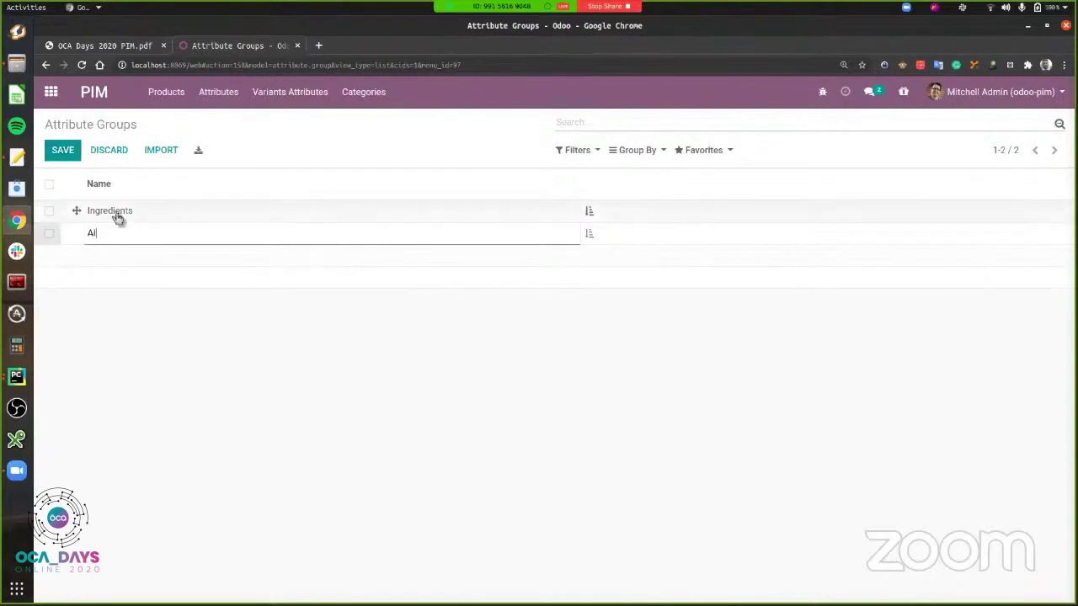
{"action": "type", "text": "lger"}
{"action": "type", "text": "y"}
{"action": "key", "text": "Left"}
{"action": "key", "text": "Left"}
{"action": "key", "text": "Left"}
{"action": "key", "text": "Left"}
{"action": "key", "text": "BackSpace"}
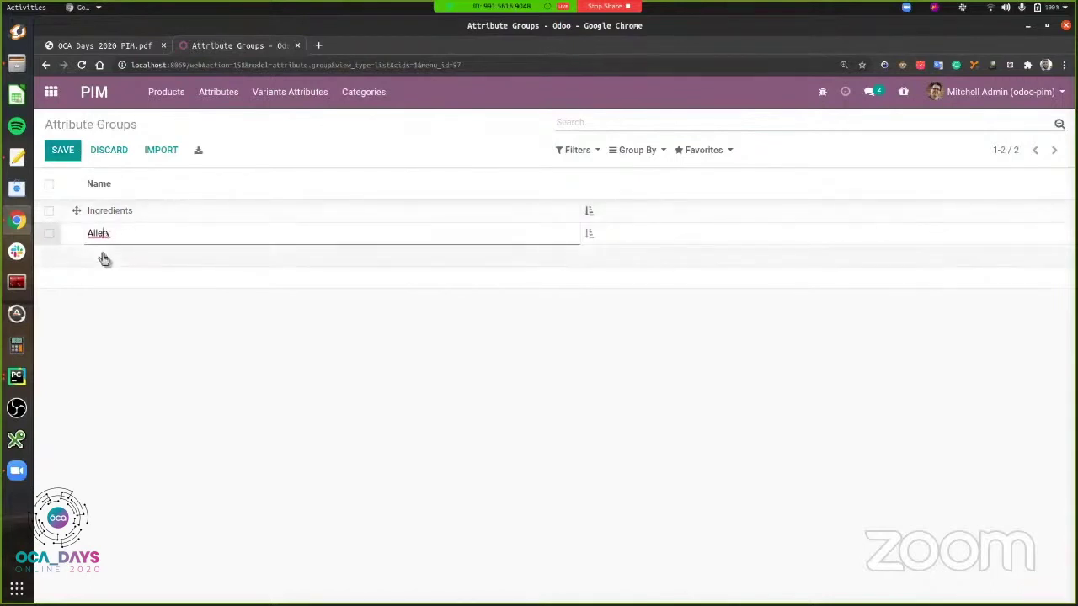
{"action": "type", "text": "g"}
{"action": "key", "text": "Return"}
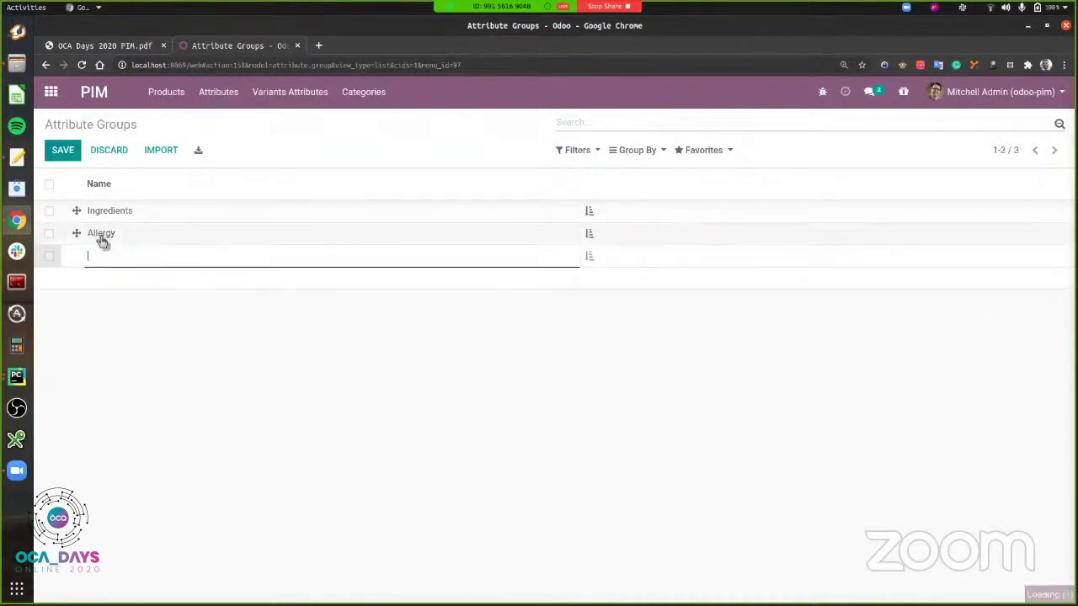
Name the third attribute group Storage and save the list
{"action": "type", "text": "Stor"}
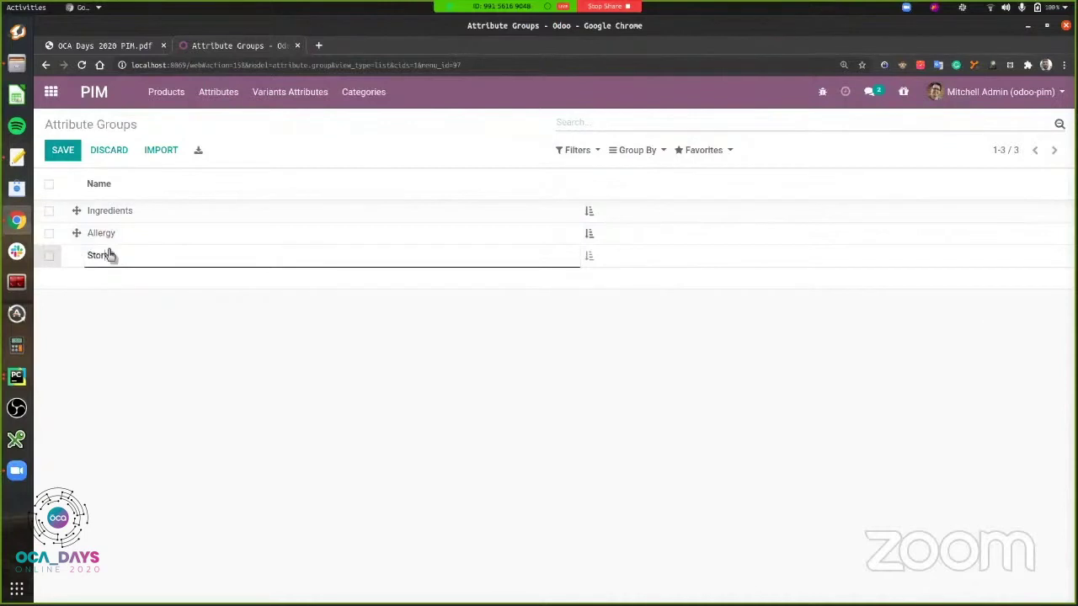
{"action": "type", "text": "age"}
{"action": "left_click", "coordinate": [70, 159]}
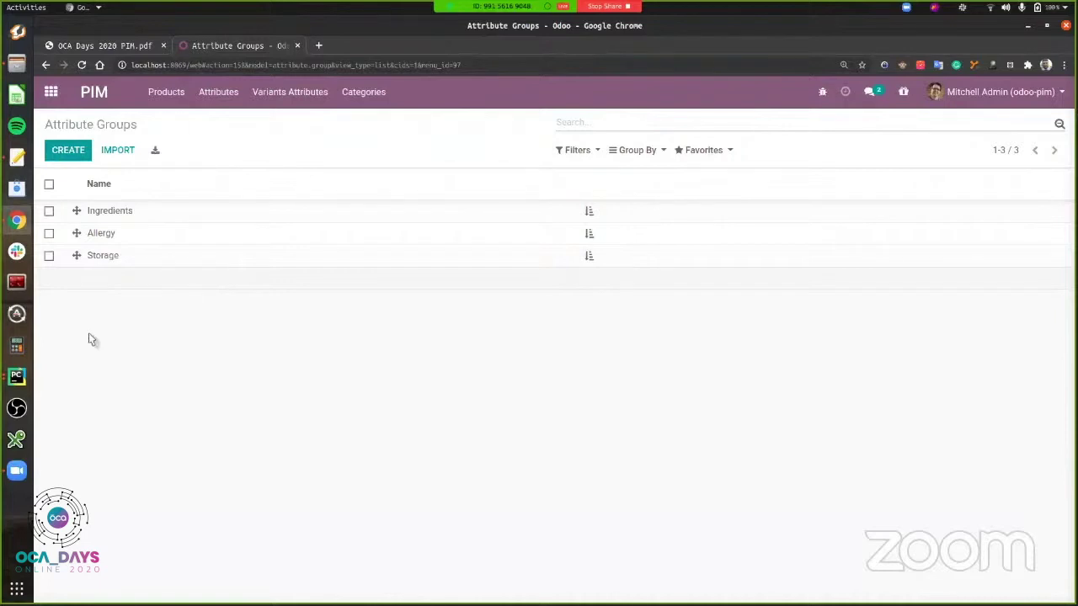
Create a custom product attribute with the field label ingredients and the attribute type Text
{"action": "left_click", "coordinate": [211, 98]}
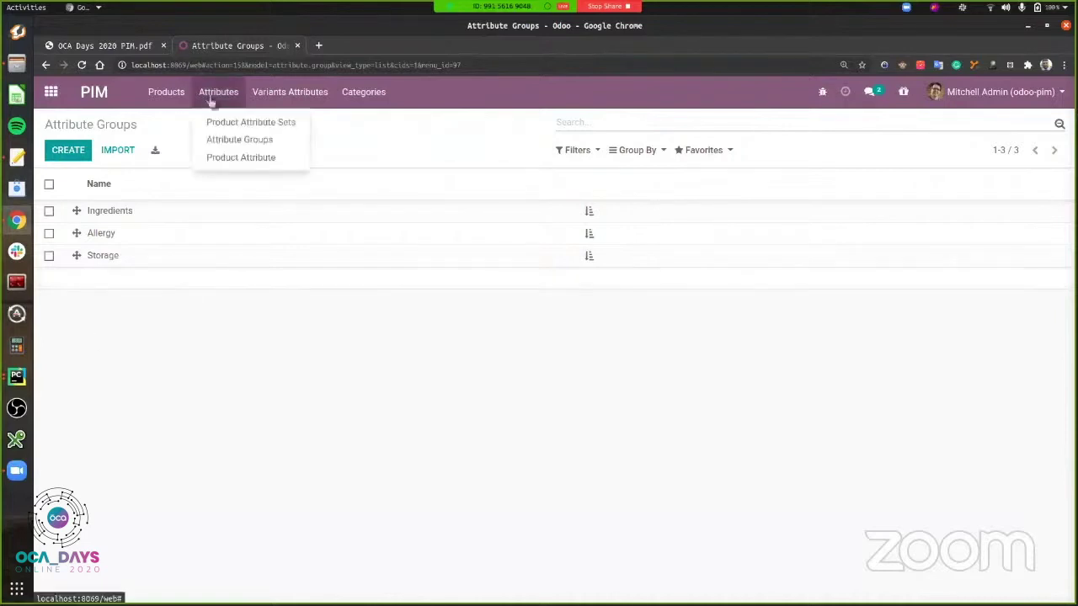
{"action": "left_click", "coordinate": [213, 160]}
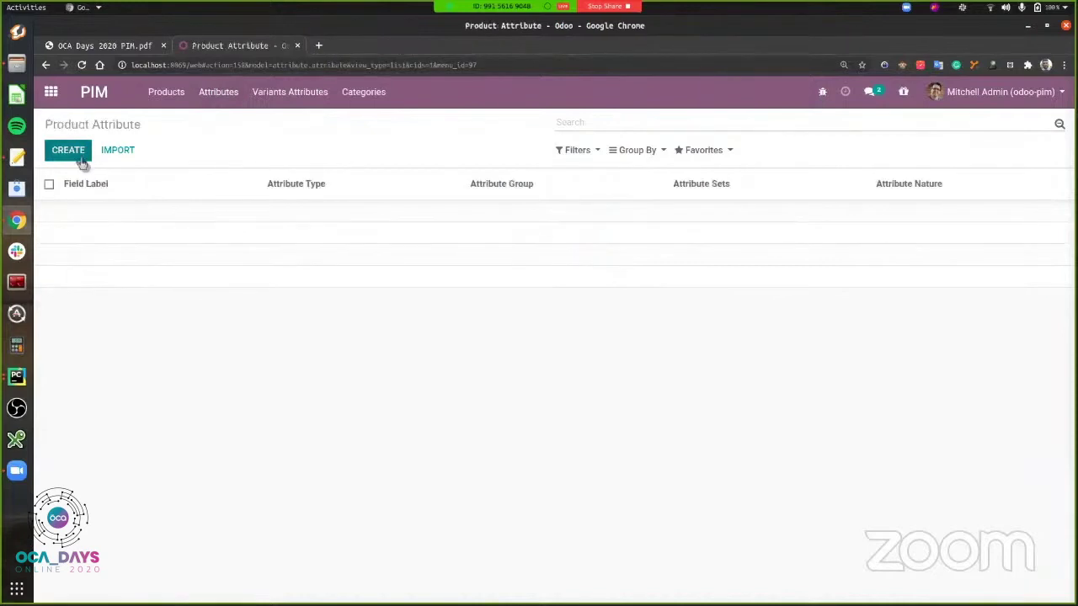
{"action": "left_click", "coordinate": [68, 151]}
{"action": "left_click", "coordinate": [178, 229]}
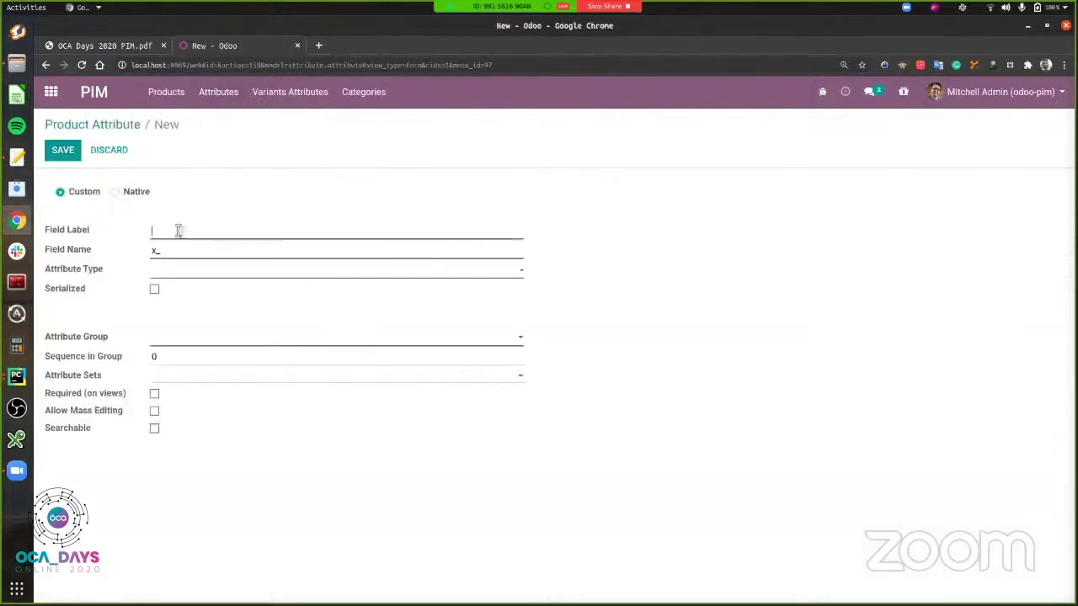
{"action": "type", "text": "ingredients"}
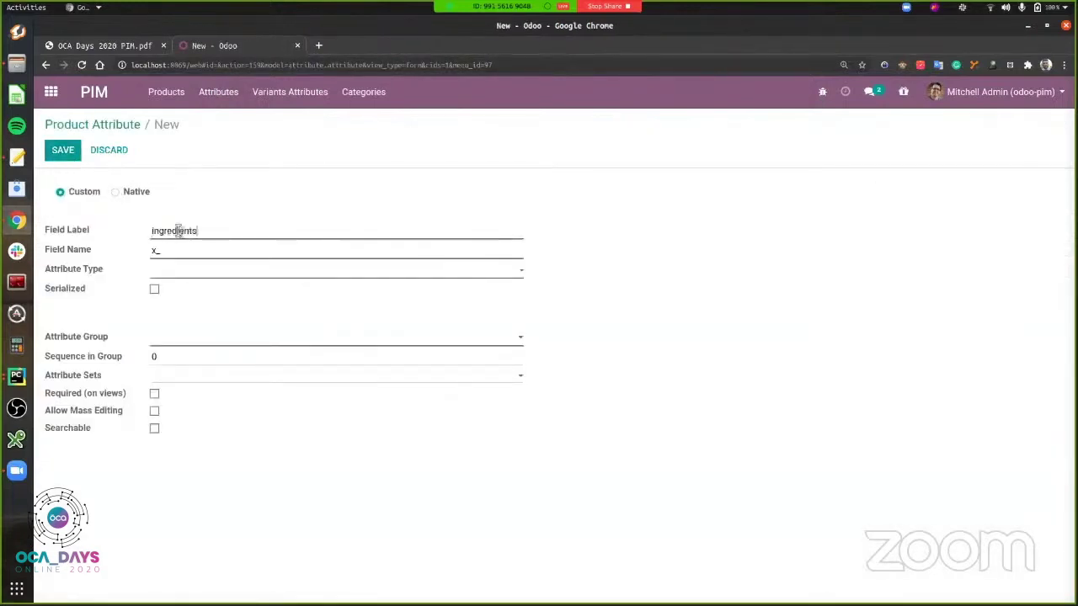
{"action": "left_click", "coordinate": [171, 278]}
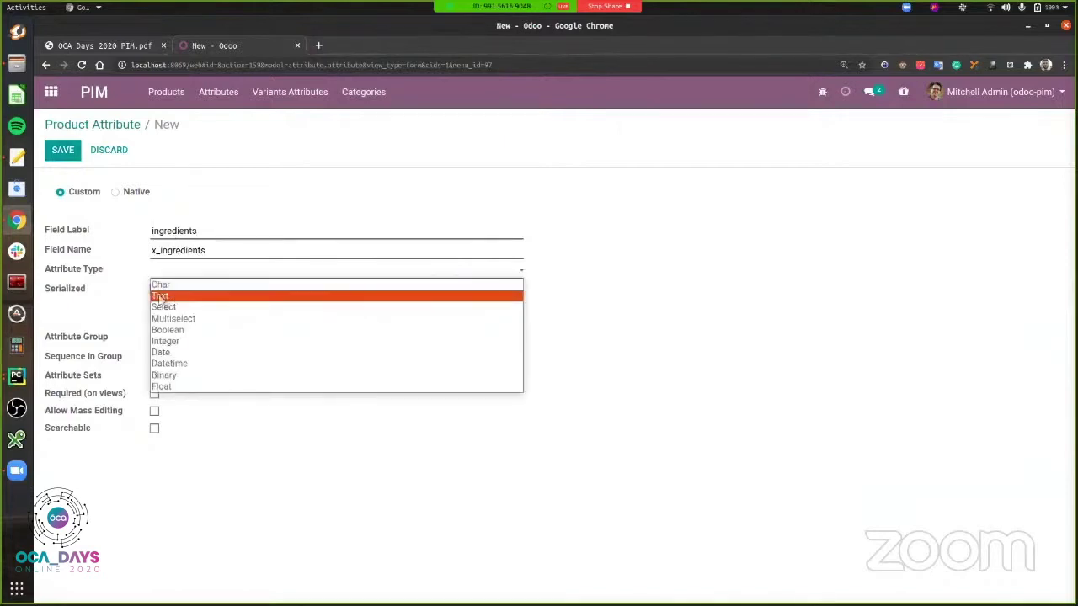
{"action": "left_click", "coordinate": [161, 297]}
Assign the attribute to the Ingredients group with sequence 1, make it searchable and save it
{"action": "left_click", "coordinate": [159, 357]}
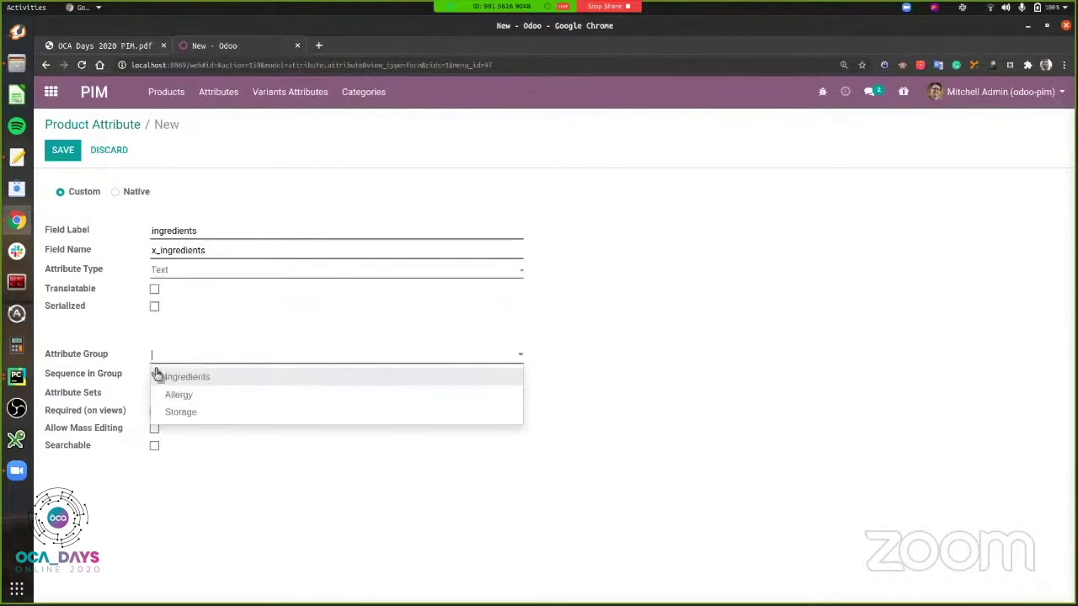
{"action": "left_click", "coordinate": [183, 381]}
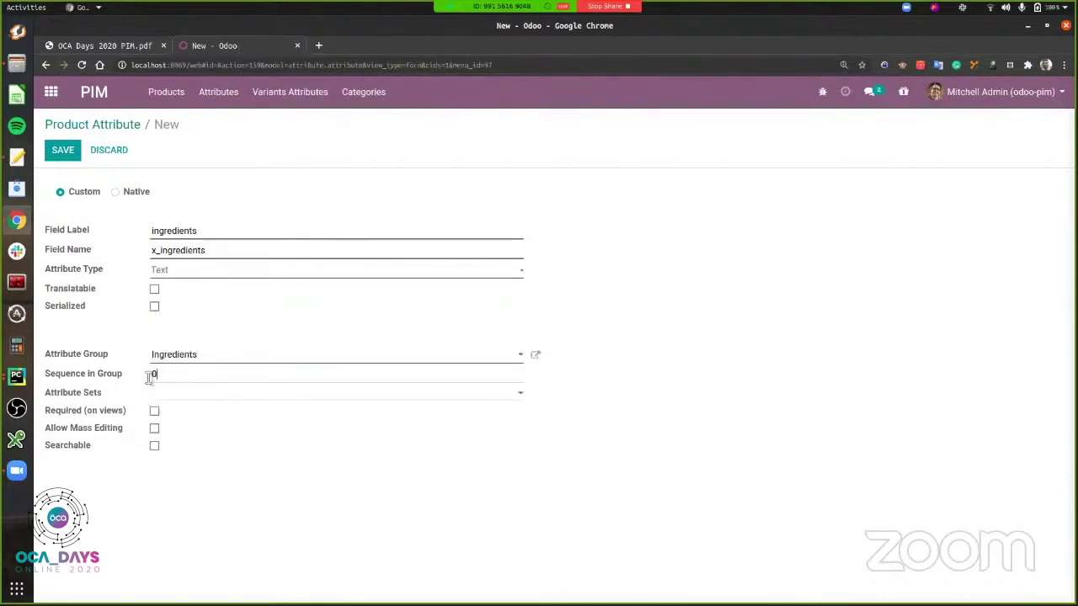
{"action": "double_click", "coordinate": [149, 378]}
{"action": "mouse_move", "coordinate": [119, 383]}
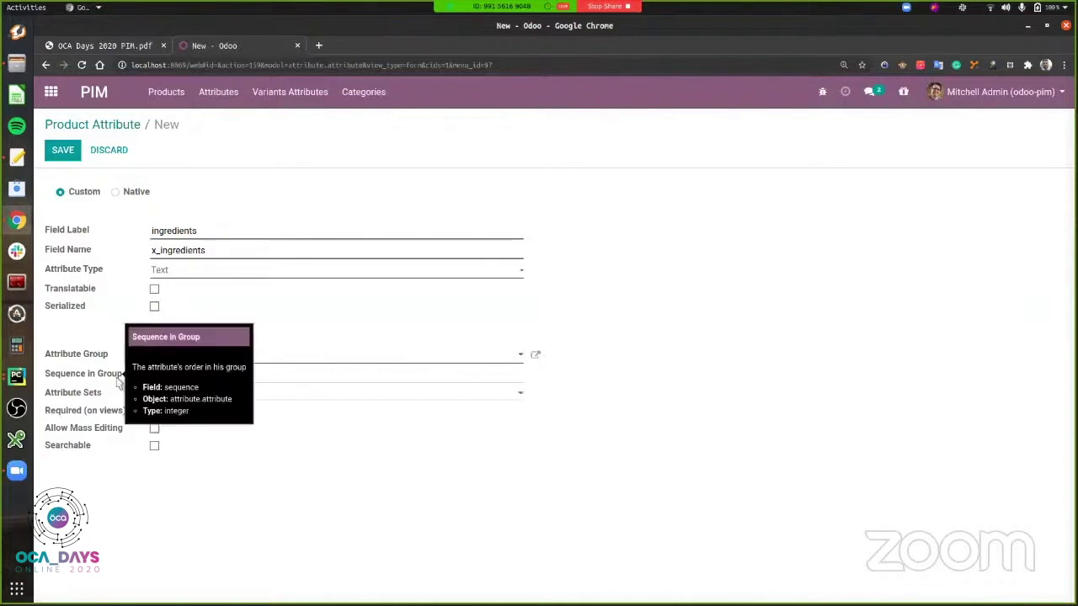
{"action": "type", "text": "1"}
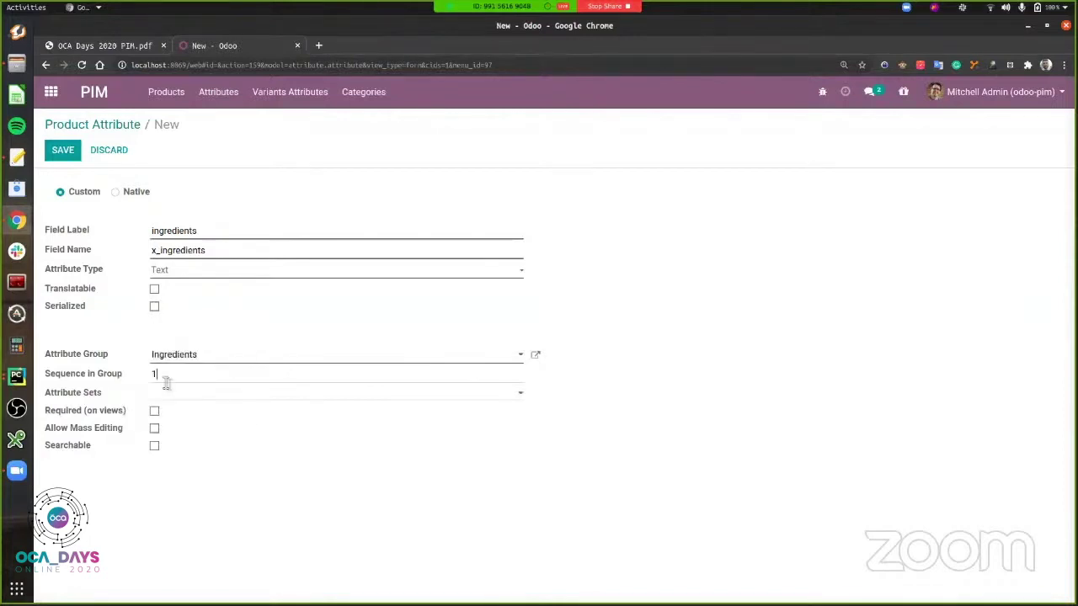
{"action": "left_click", "coordinate": [155, 447]}
{"action": "left_click", "coordinate": [63, 150]}
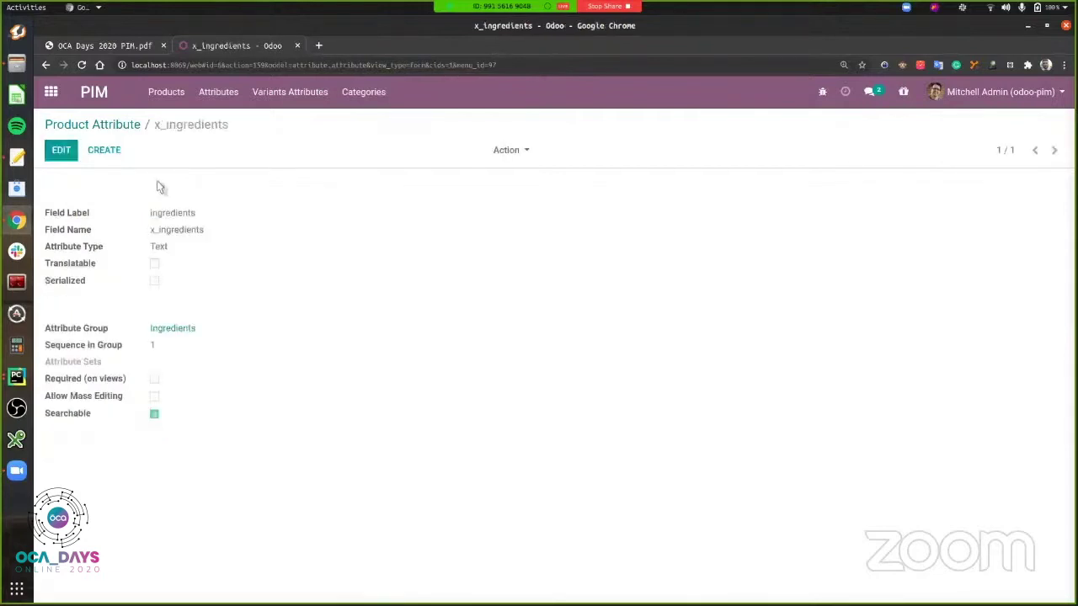
Create another product attribute with the field label gluten_free and the attribute type Boolean
{"action": "left_click", "coordinate": [64, 155]}
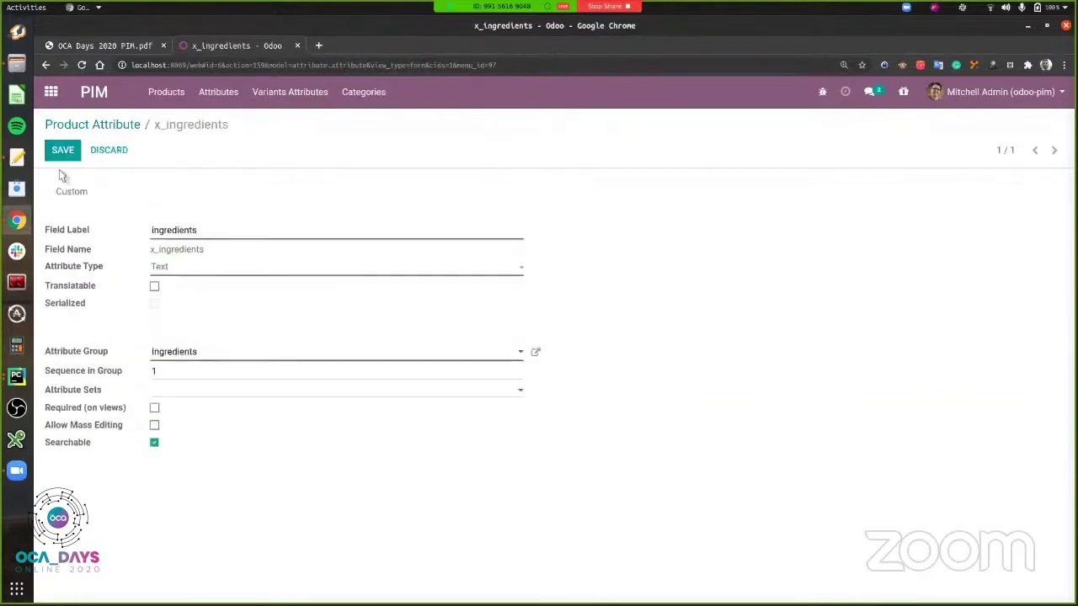
{"action": "left_click", "coordinate": [105, 154]}
{"action": "left_click", "coordinate": [105, 151]}
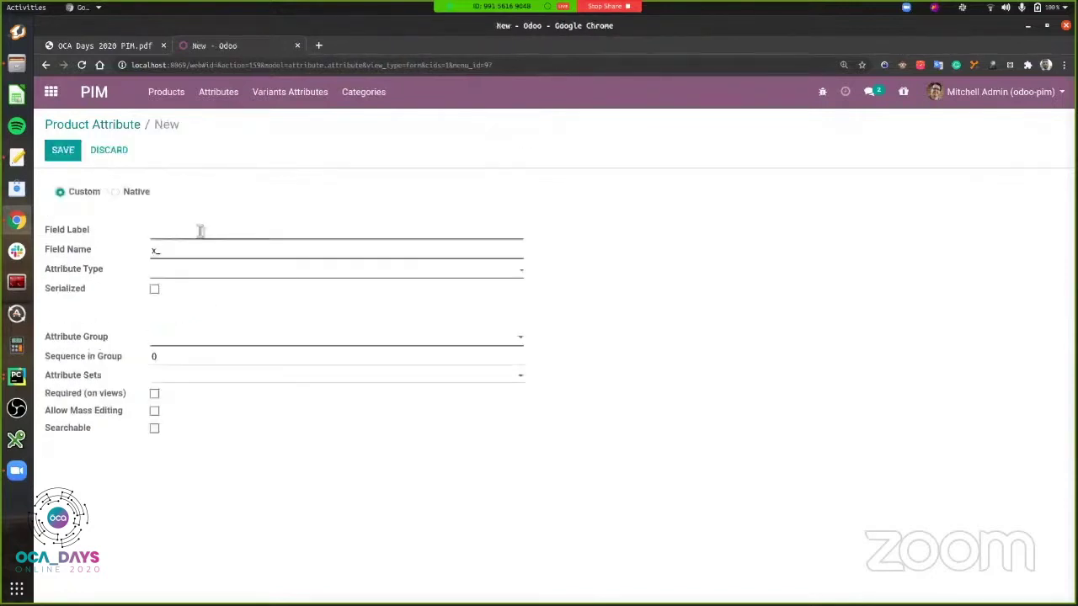
{"action": "type", "text": "gluten_free"}
{"action": "left_click", "coordinate": [195, 271]}
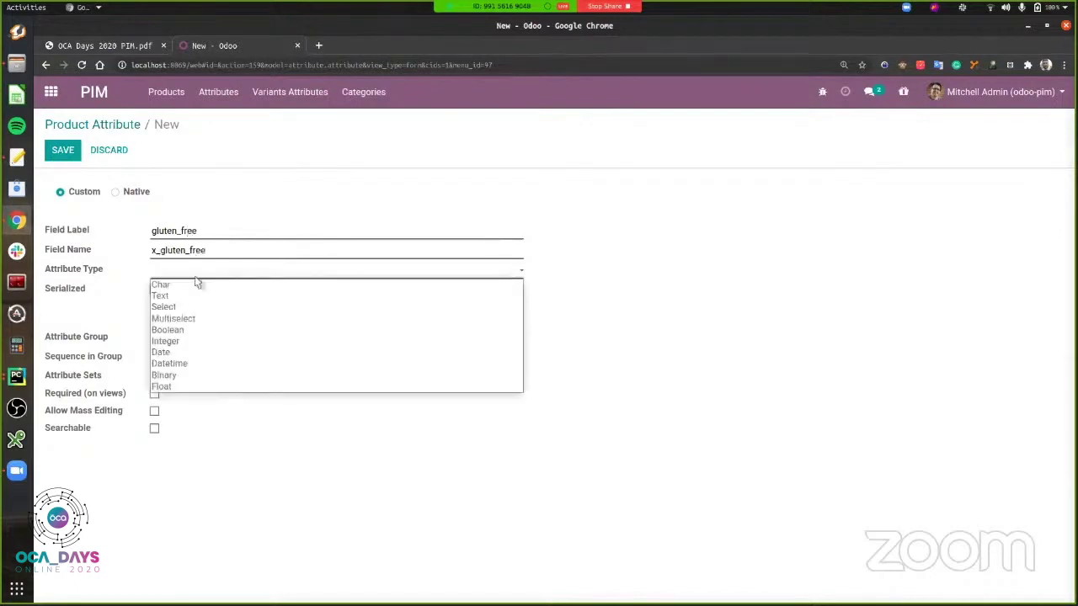
{"action": "left_click", "coordinate": [191, 331]}
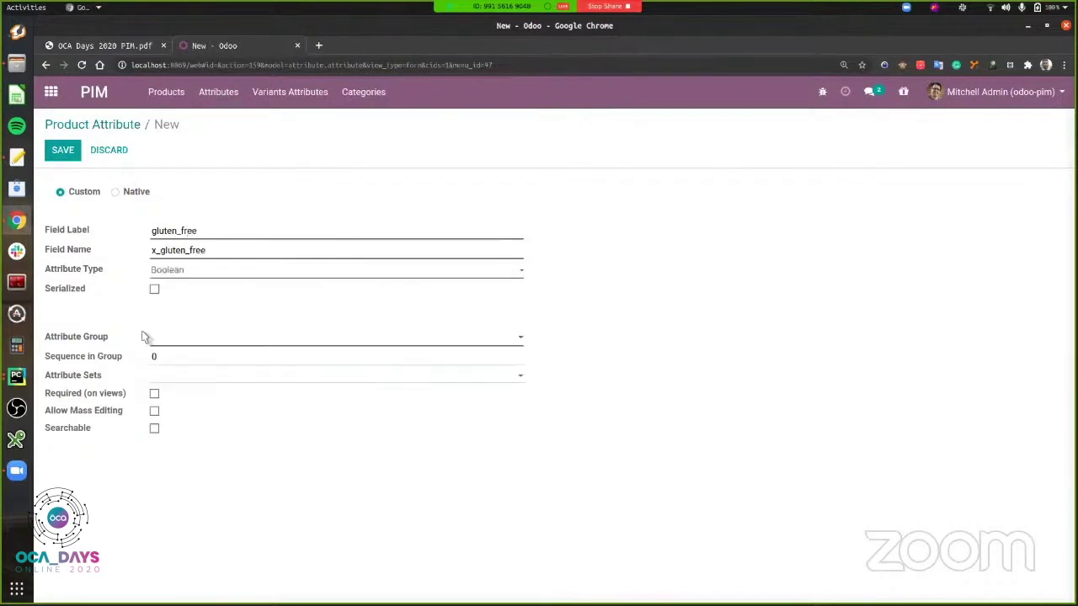
Put the gluten_free attribute in the Allergy group, allow mass editing and save it
{"action": "left_click", "coordinate": [163, 339]}
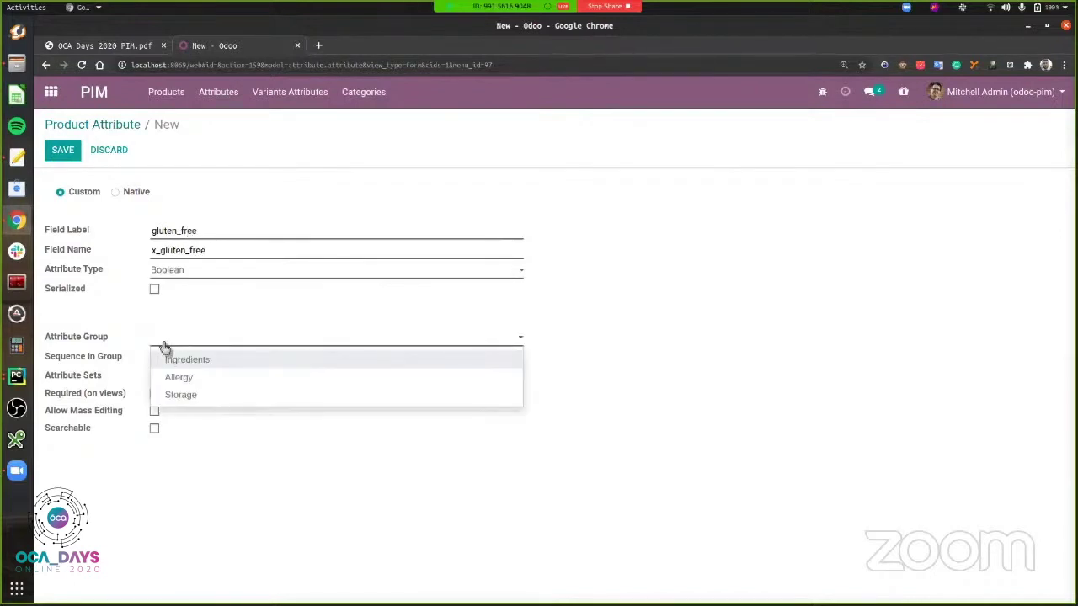
{"action": "left_click", "coordinate": [200, 381]}
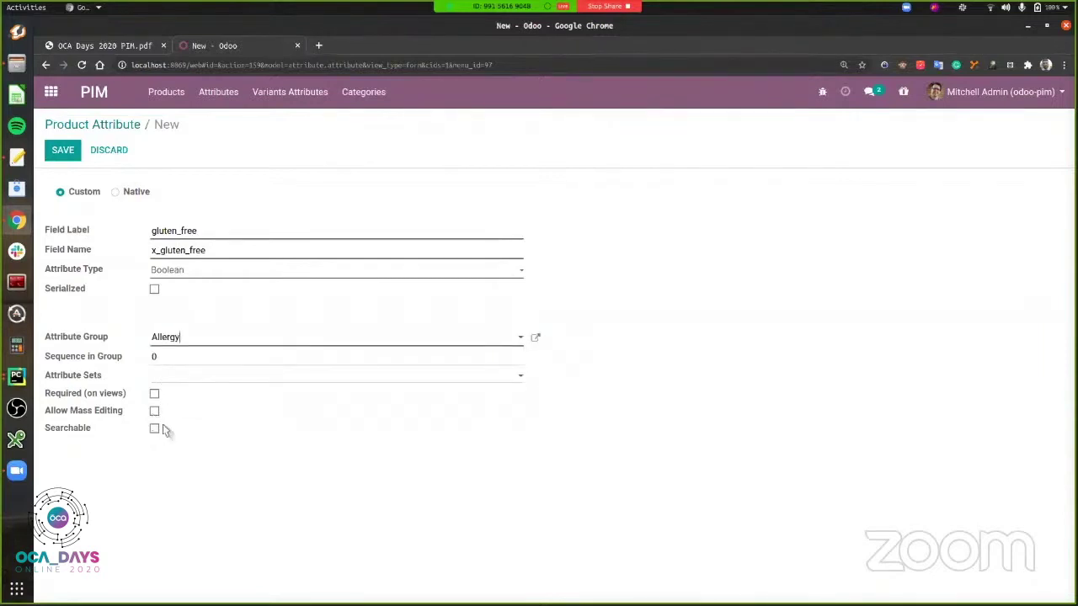
{"action": "left_click", "coordinate": [154, 411]}
{"action": "left_click", "coordinate": [62, 156]}
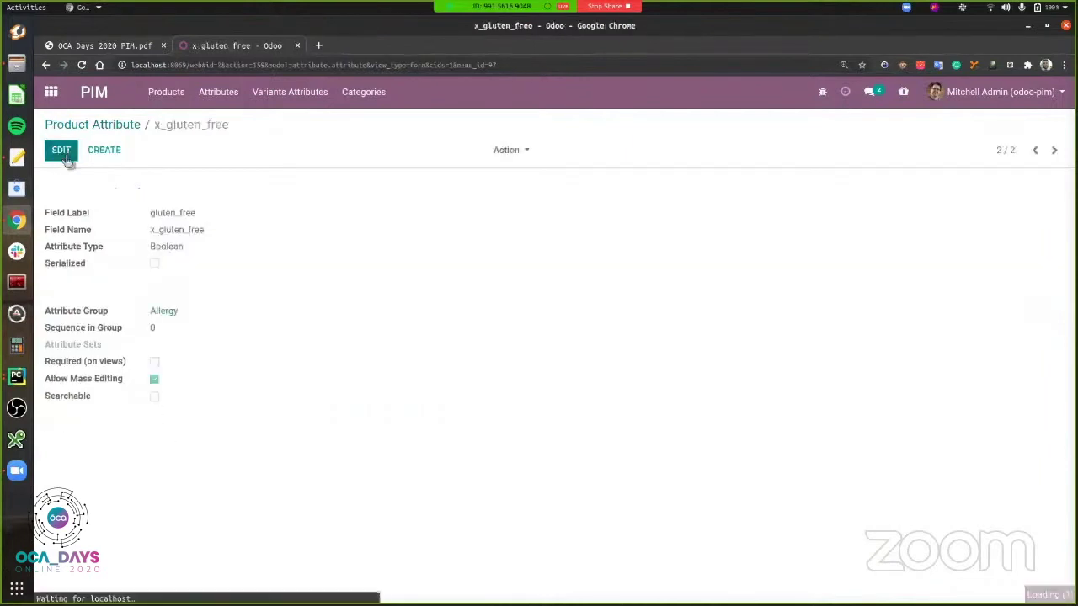
Create a product attribute with the field label allergy_information and the attribute type Text
{"action": "left_click", "coordinate": [126, 150]}
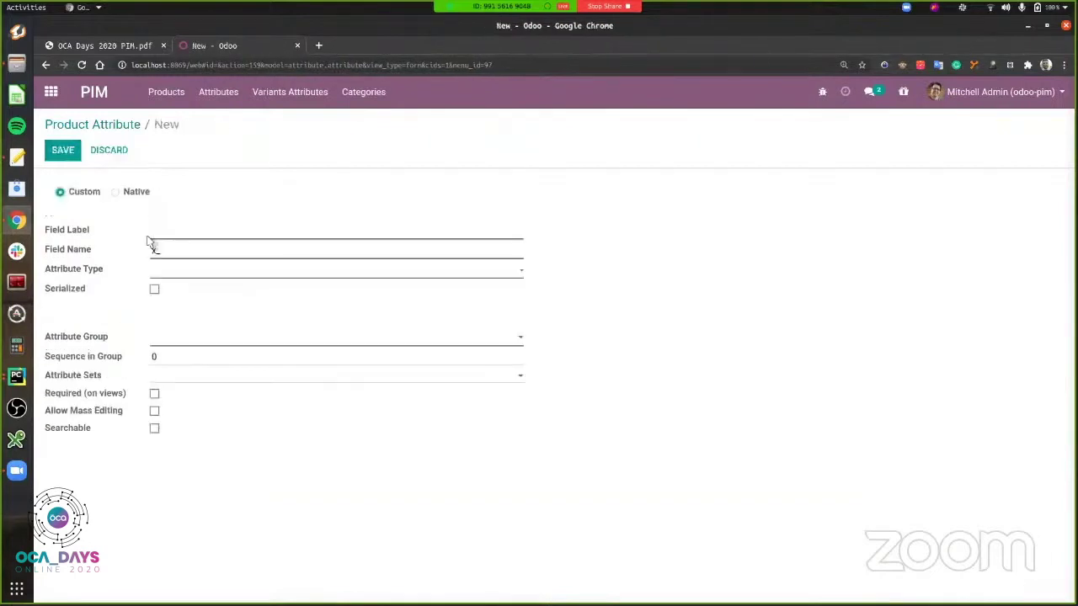
{"action": "type", "text": "alei"}
{"action": "type", "text": "gy_in"}
{"action": "type", "text": "formation"}
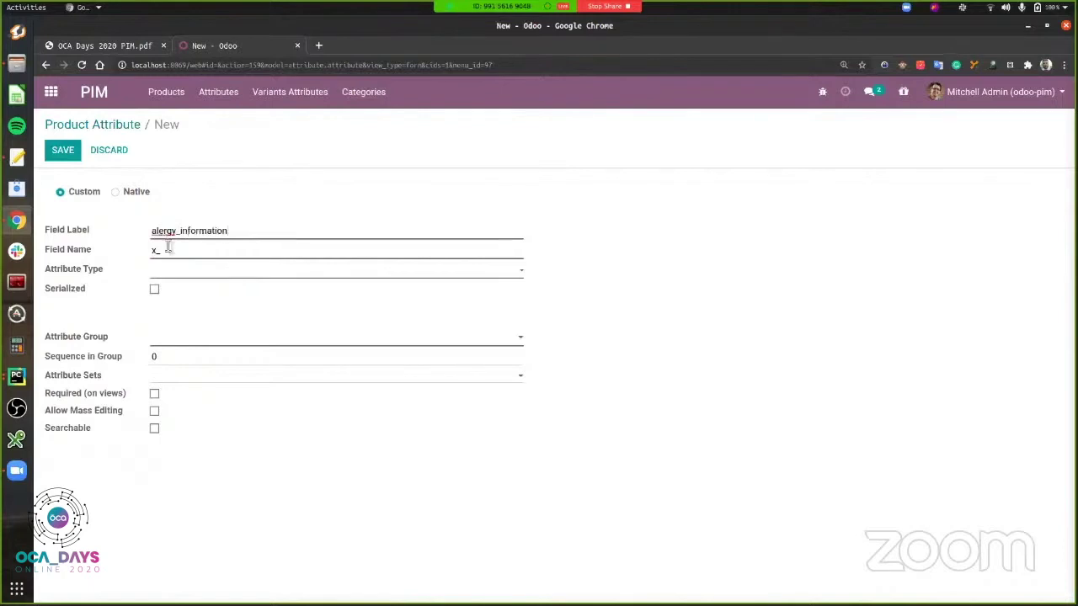
{"action": "type", "text": "l"}
{"action": "left_click", "coordinate": [168, 246]}
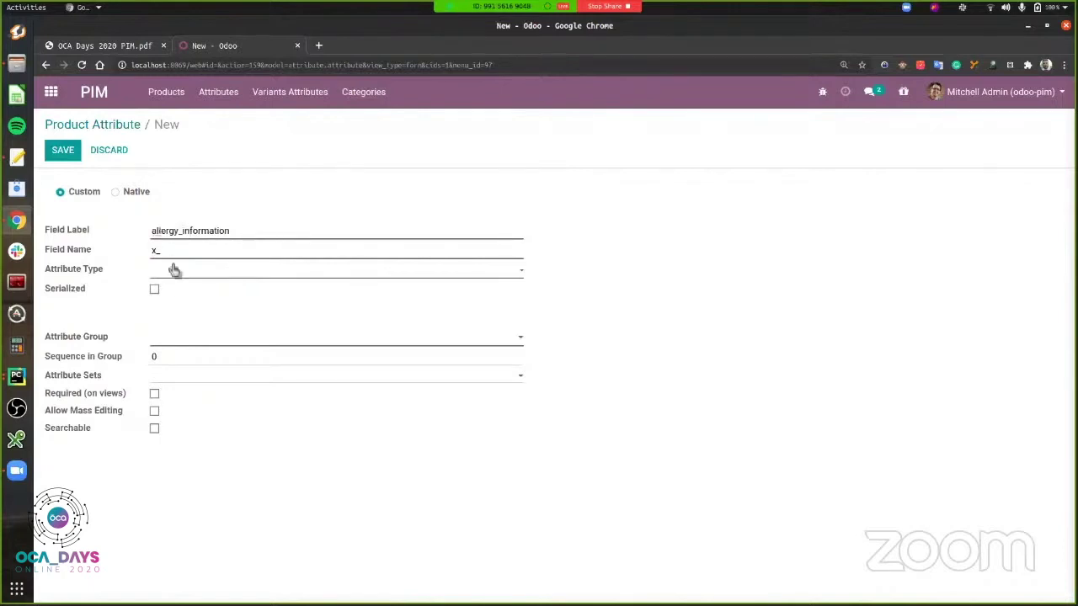
{"action": "left_click", "coordinate": [173, 269]}
{"action": "left_click", "coordinate": [171, 296]}
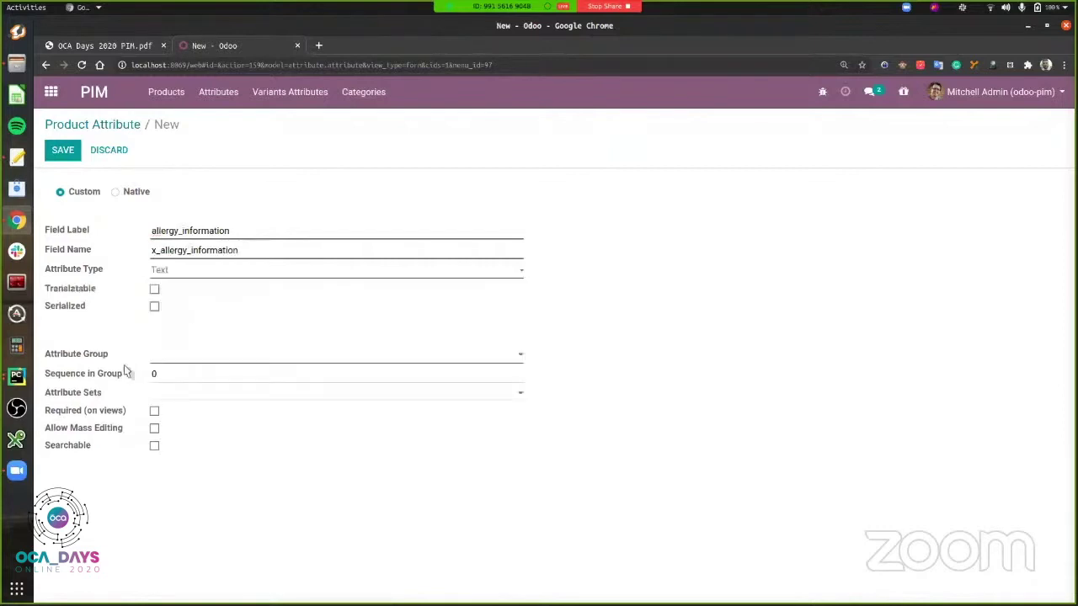
Assign the allergy_information attribute to the Allergy group, make it searchable and save it
{"action": "left_click", "coordinate": [198, 355]}
{"action": "left_click", "coordinate": [181, 394]}
{"action": "left_click", "coordinate": [155, 446]}
{"action": "left_click", "coordinate": [64, 150]}
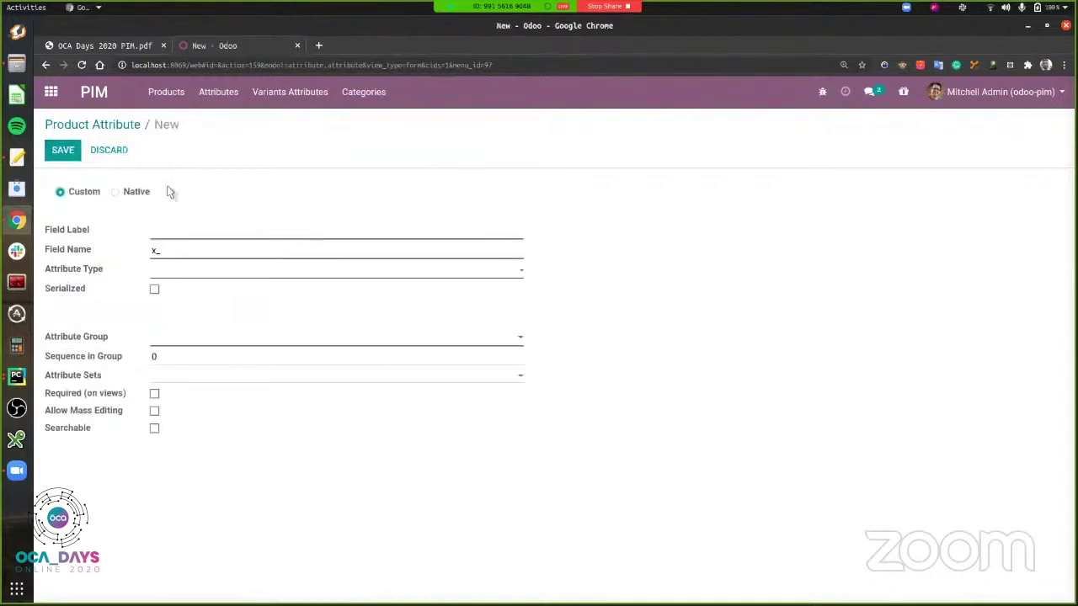
Label the new product attribute storage, set its type to Select and assign it to the Storage group
{"action": "type", "text": "storage"}
{"action": "left_click", "coordinate": [176, 278]}
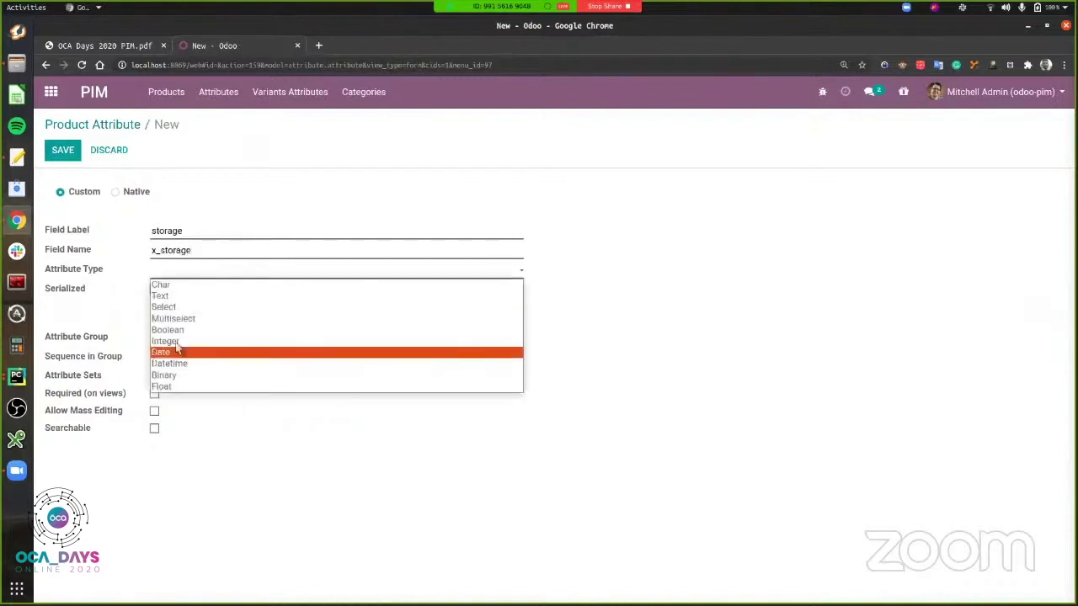
{"action": "left_click", "coordinate": [179, 308]}
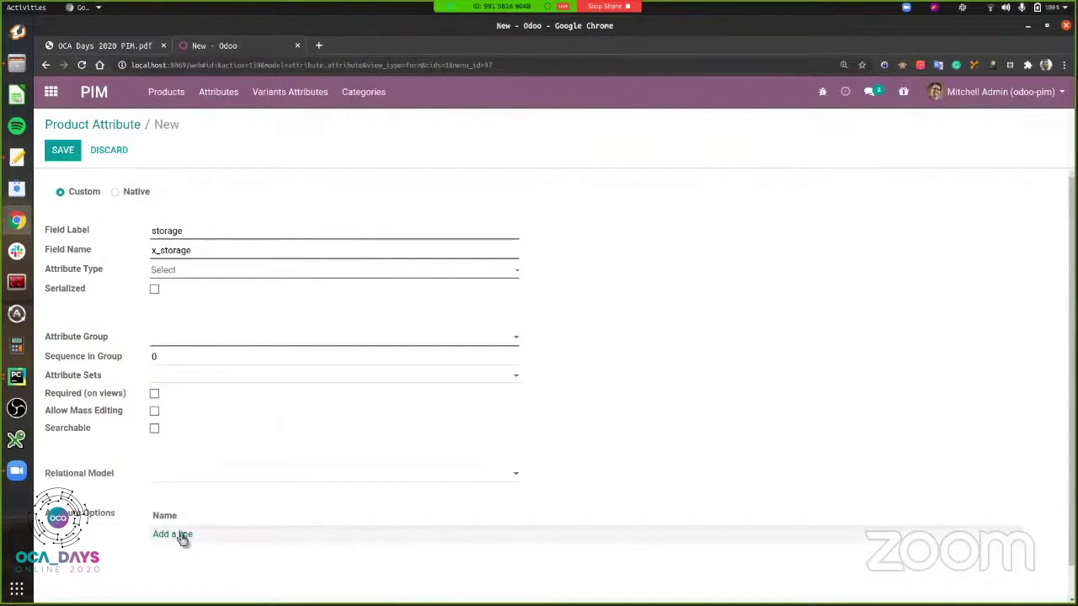
{"action": "left_click", "coordinate": [172, 343]}
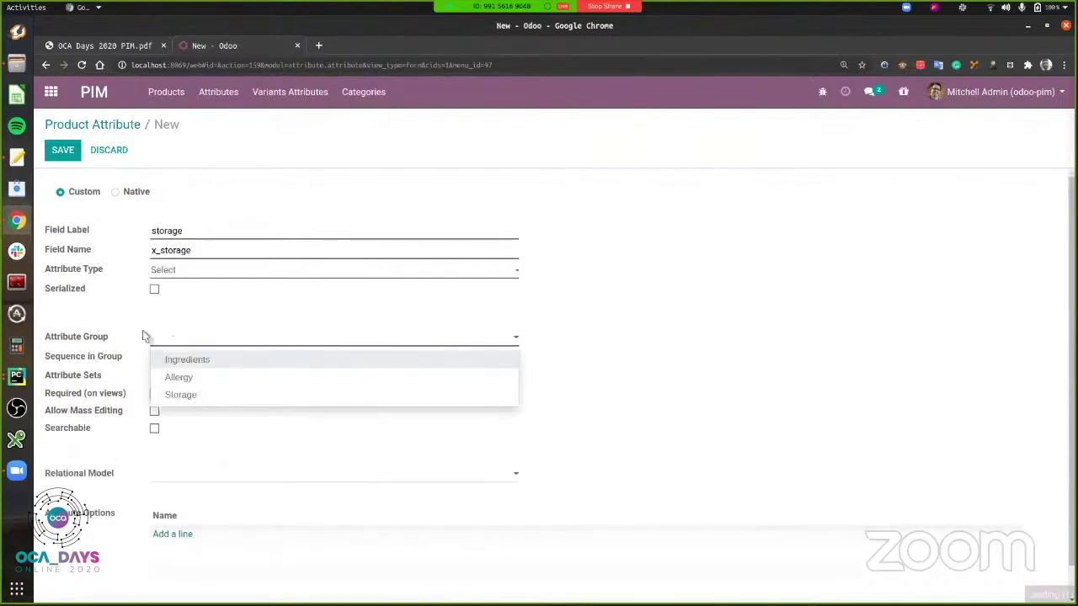
{"action": "left_click", "coordinate": [183, 404]}
{"action": "scroll", "coordinate": [226, 415], "scroll_direction": "down", "scroll_amount": 1}
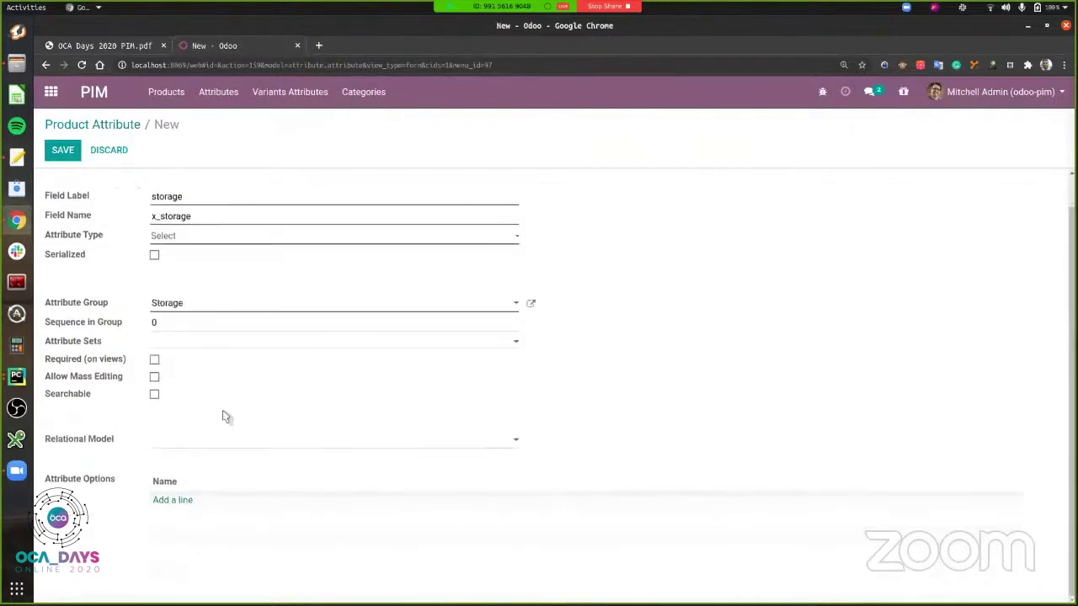
Add the options Ambient and Fridge to the storage attribute and save it
{"action": "left_click", "coordinate": [172, 500]}
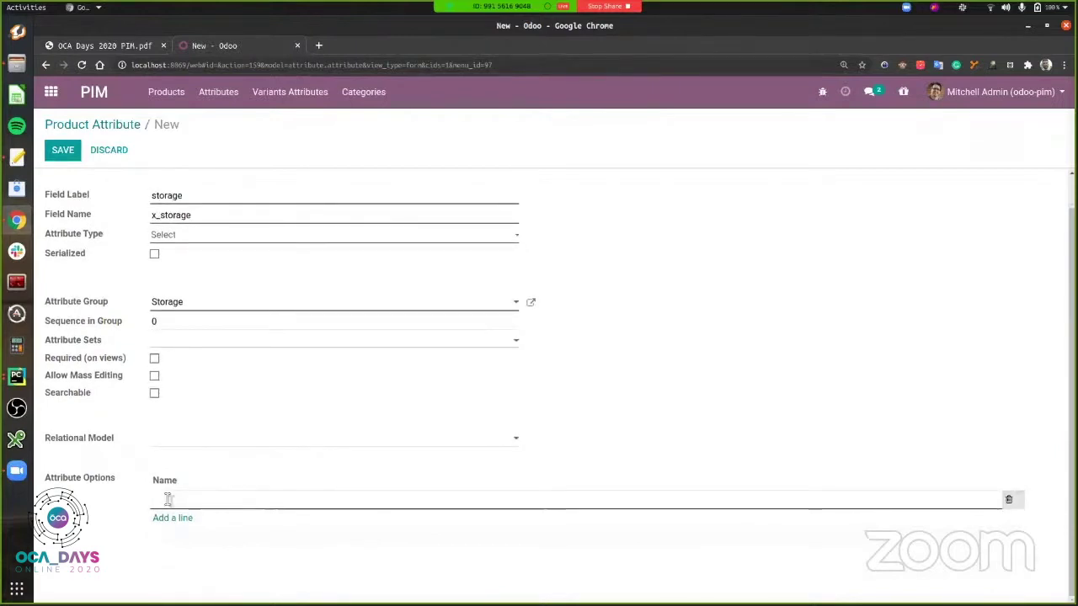
{"action": "type", "text": "Ab"}
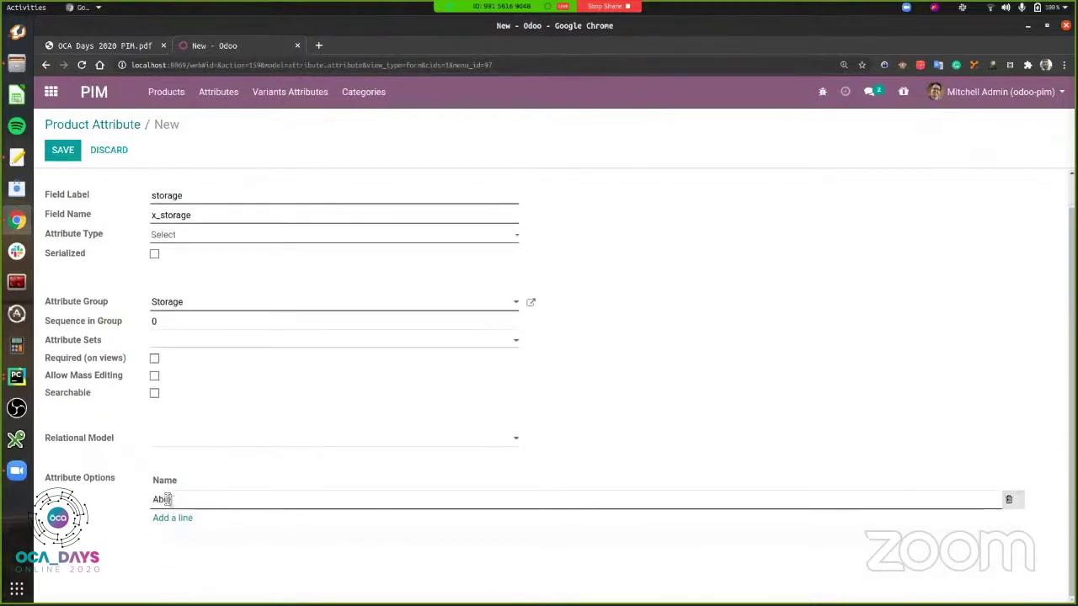
{"action": "key", "text": "BackSpace"}
{"action": "type", "text": "m"}
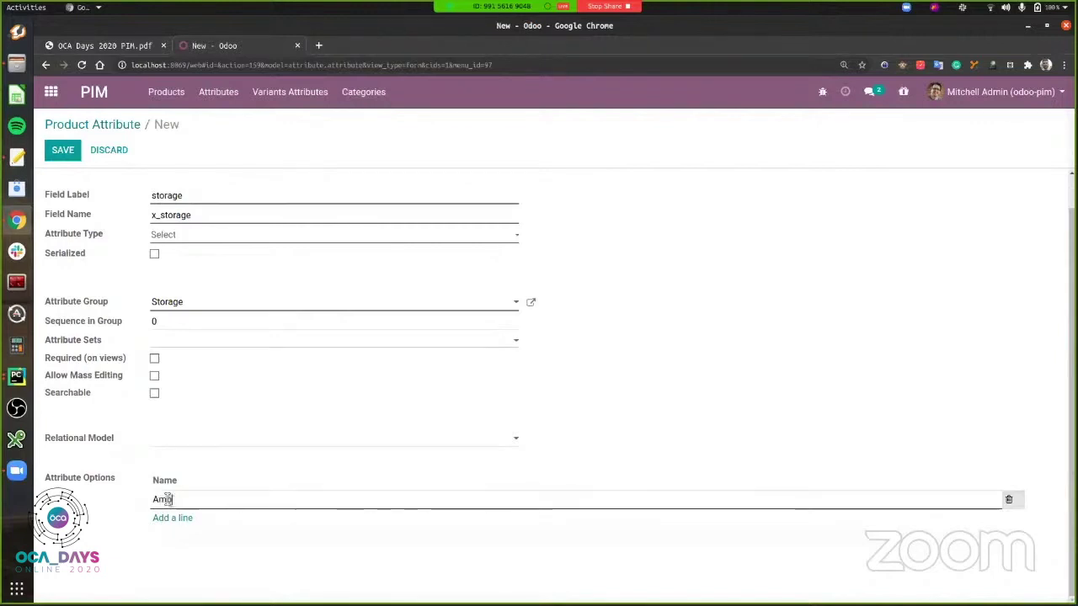
{"action": "type", "text": "bient"}
{"action": "key", "text": "Return"}
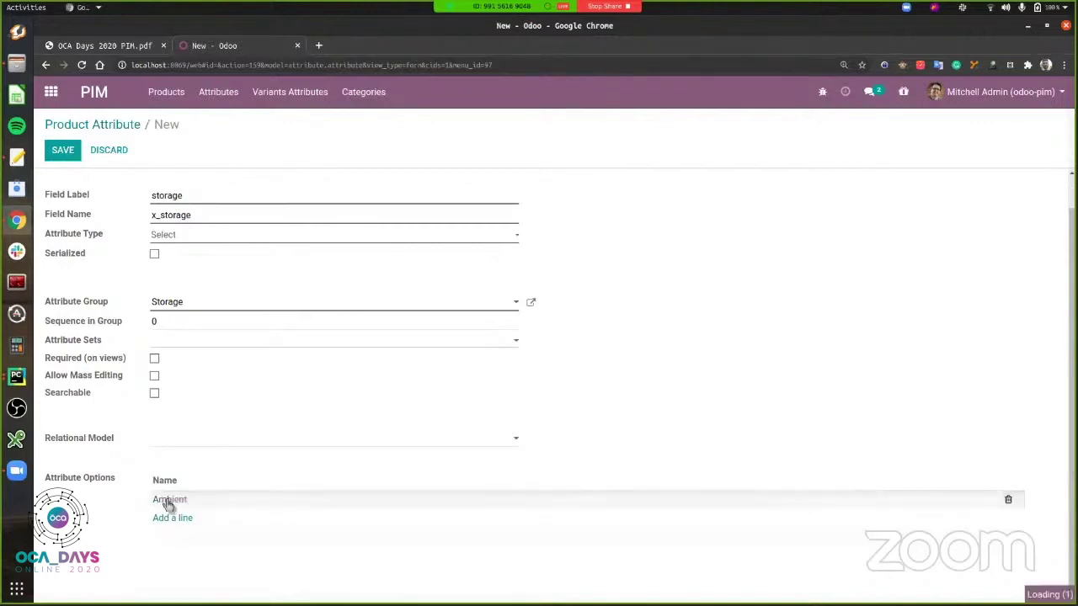
{"action": "type", "text": "Frig"}
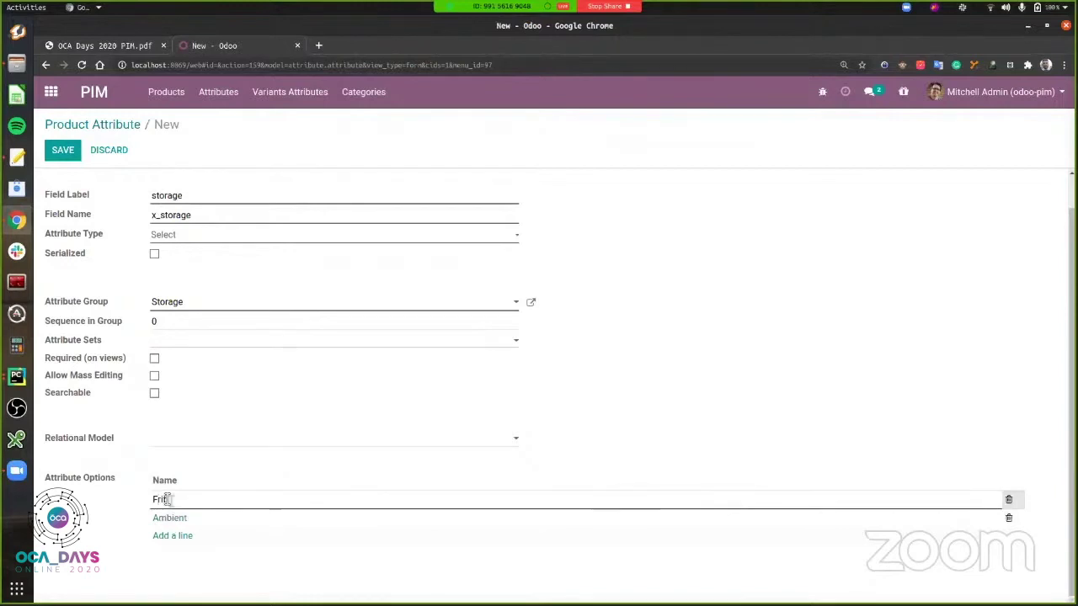
{"action": "type", "text": "ge"}
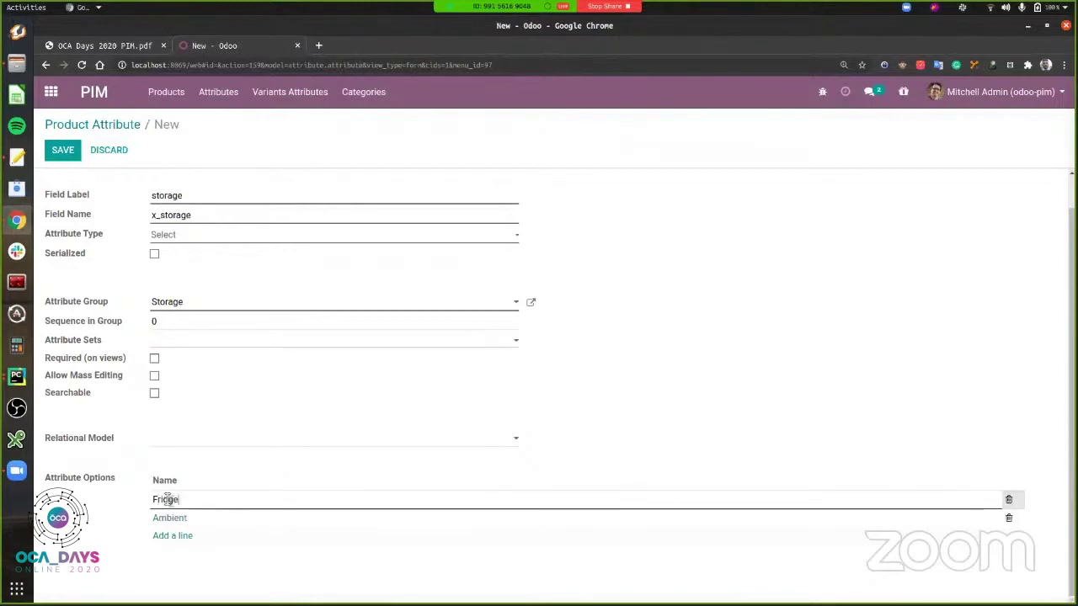
{"action": "left_click", "coordinate": [59, 151]}
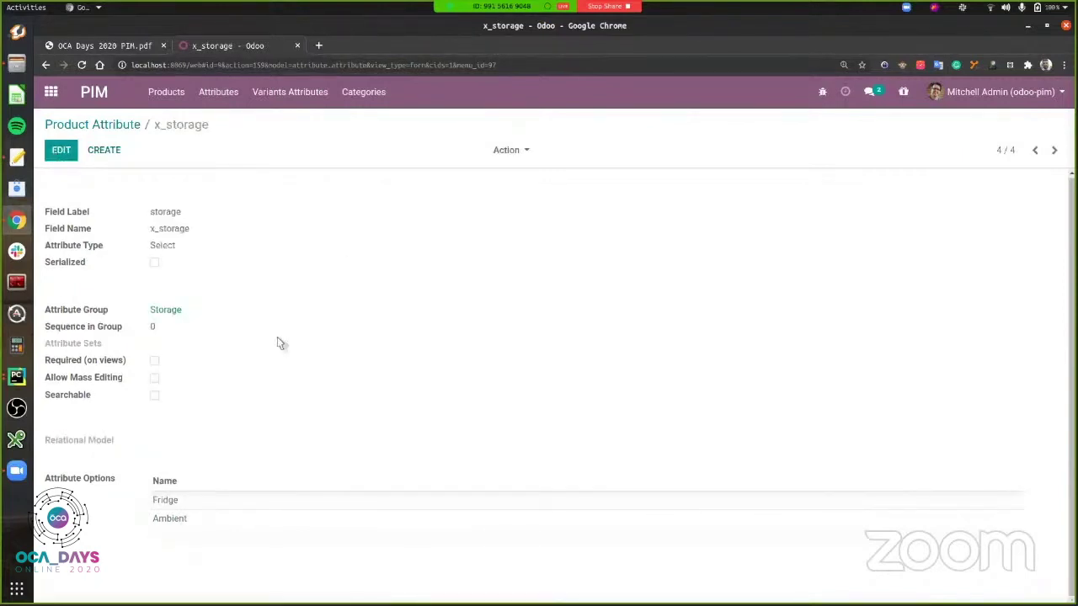
Create a Boolean product attribute labelled veggie_ok in the Ingredients group and save it
{"action": "left_click", "coordinate": [105, 152]}
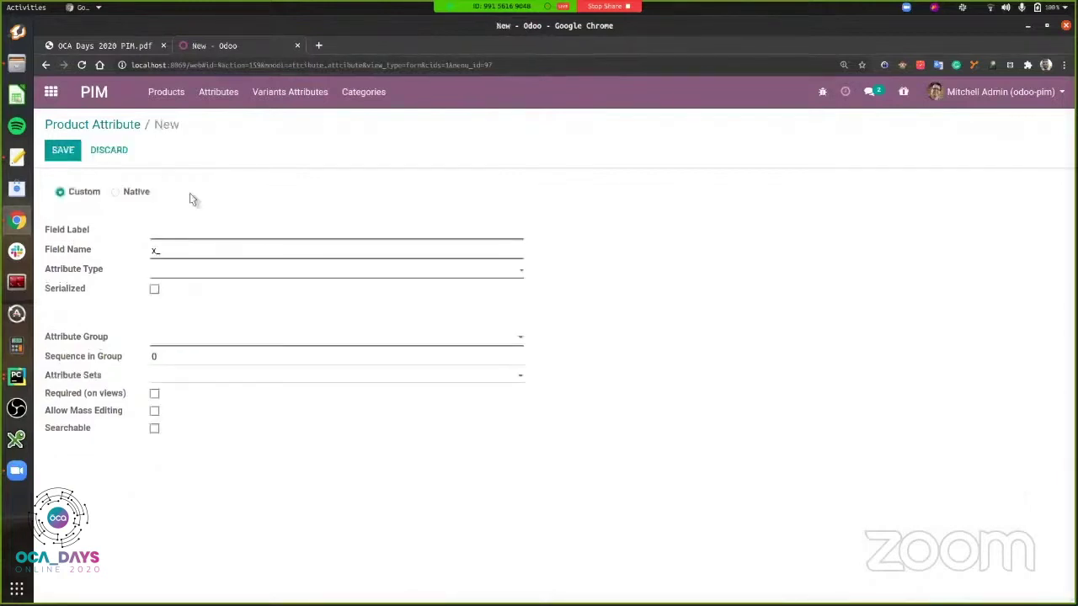
{"action": "left_click", "coordinate": [201, 233]}
{"action": "type", "text": "ve"}
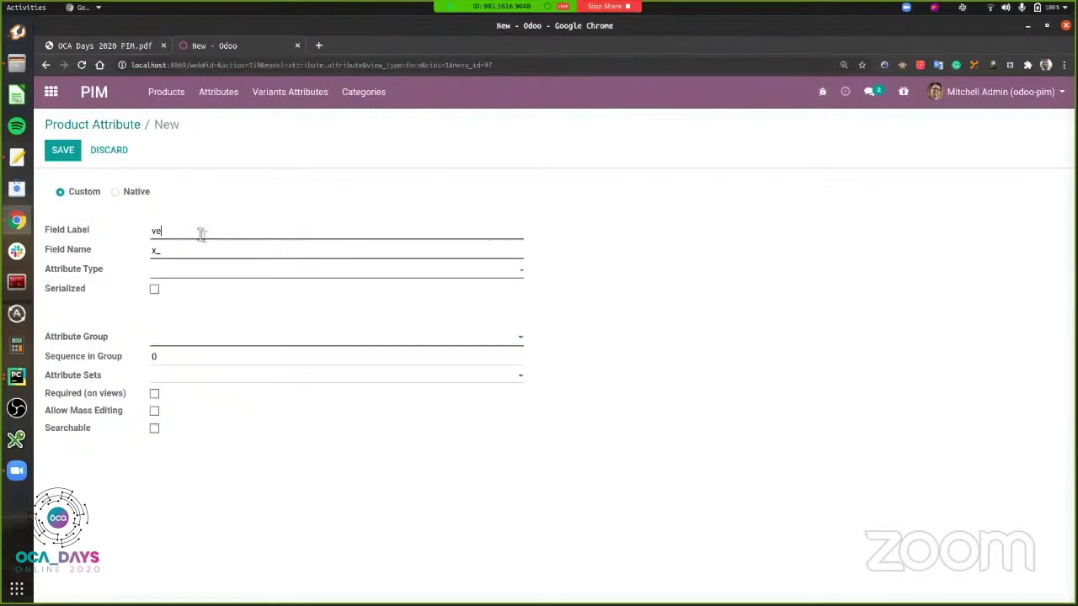
{"action": "type", "text": "ggie_ok"}
{"action": "left_click", "coordinate": [197, 269]}
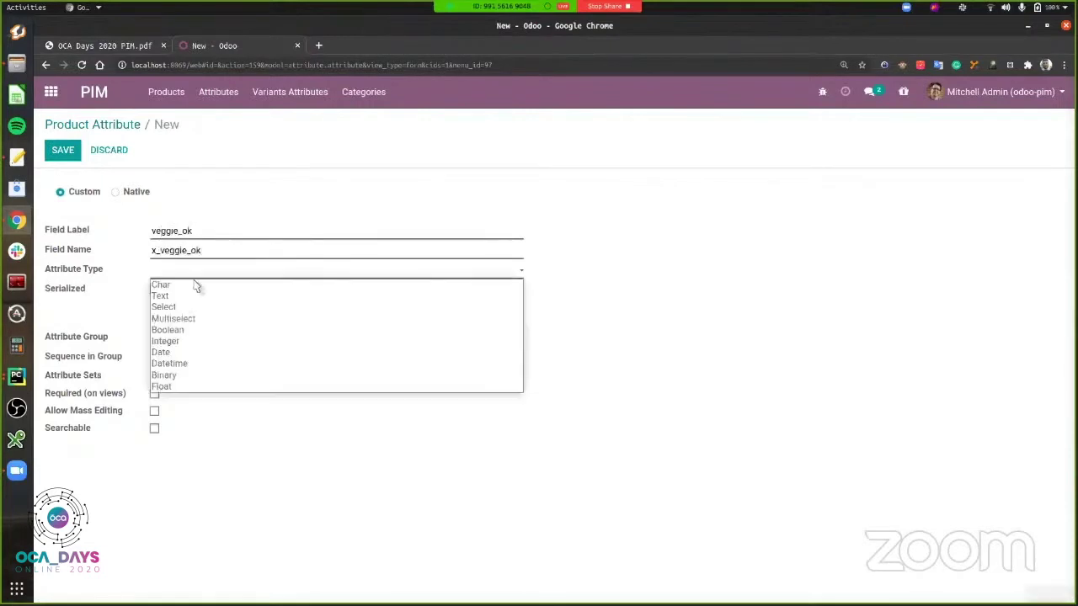
{"action": "left_click", "coordinate": [194, 329]}
{"action": "left_click", "coordinate": [186, 338]}
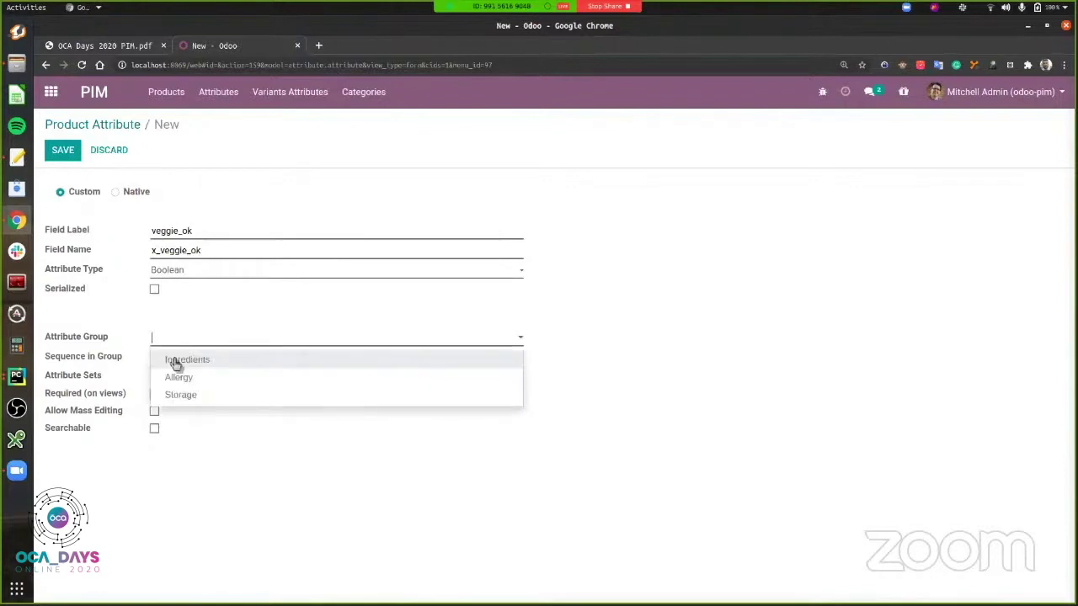
{"action": "left_click", "coordinate": [175, 361]}
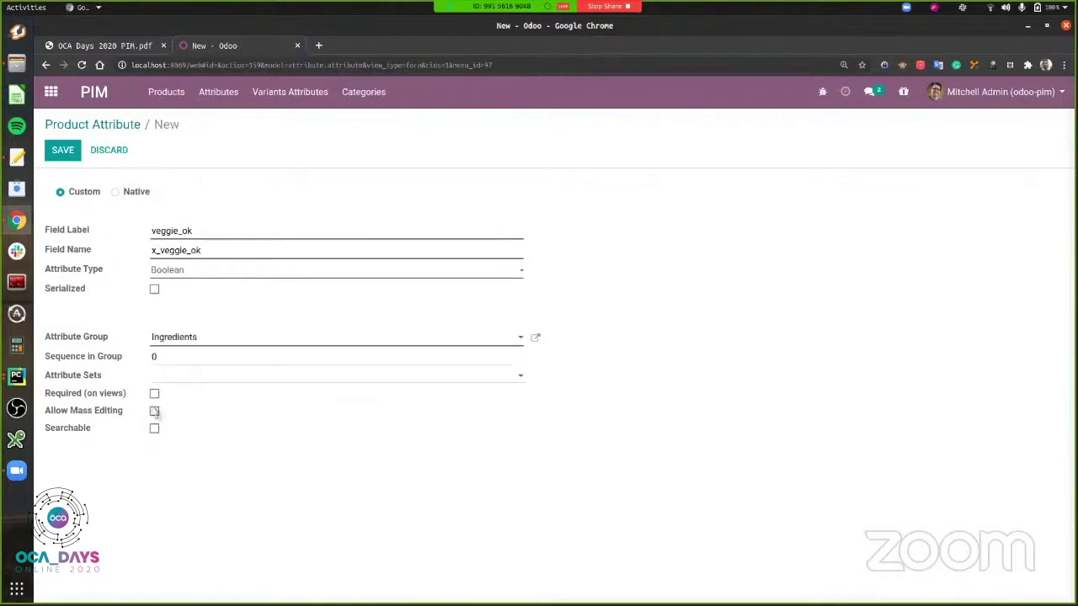
{"action": "key", "text": "alt+s"}
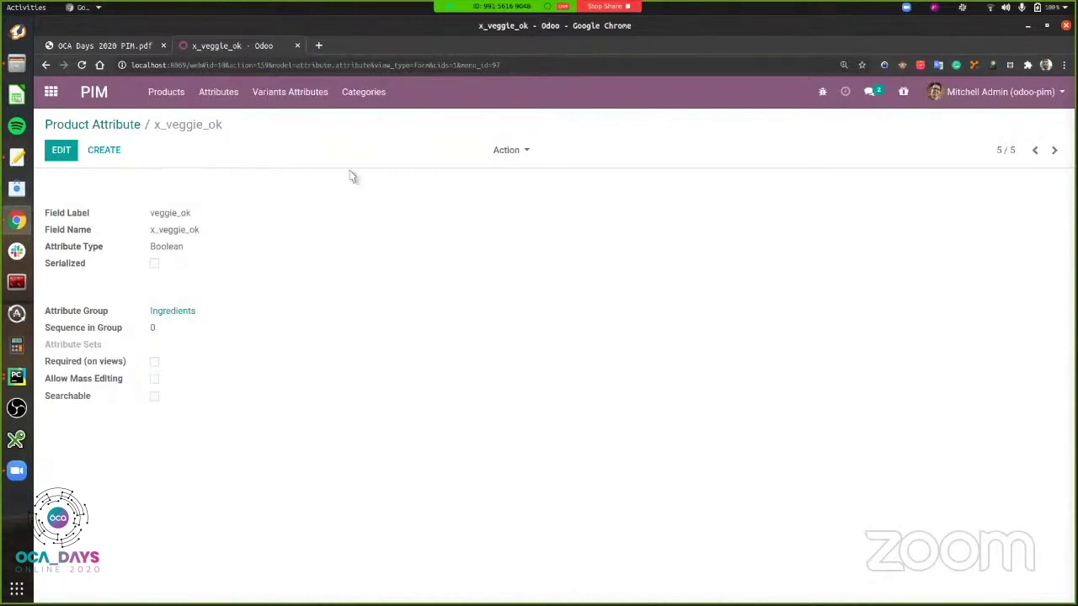
Start a new product attribute set and name it Cereal Bar
{"action": "left_click", "coordinate": [256, 97]}
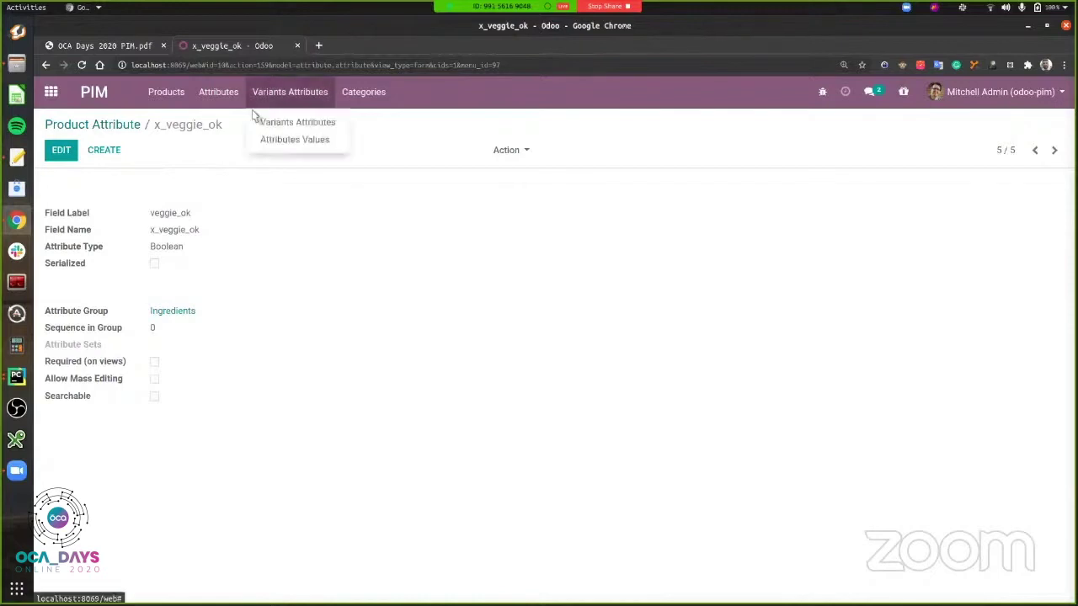
{"action": "left_click", "coordinate": [218, 92]}
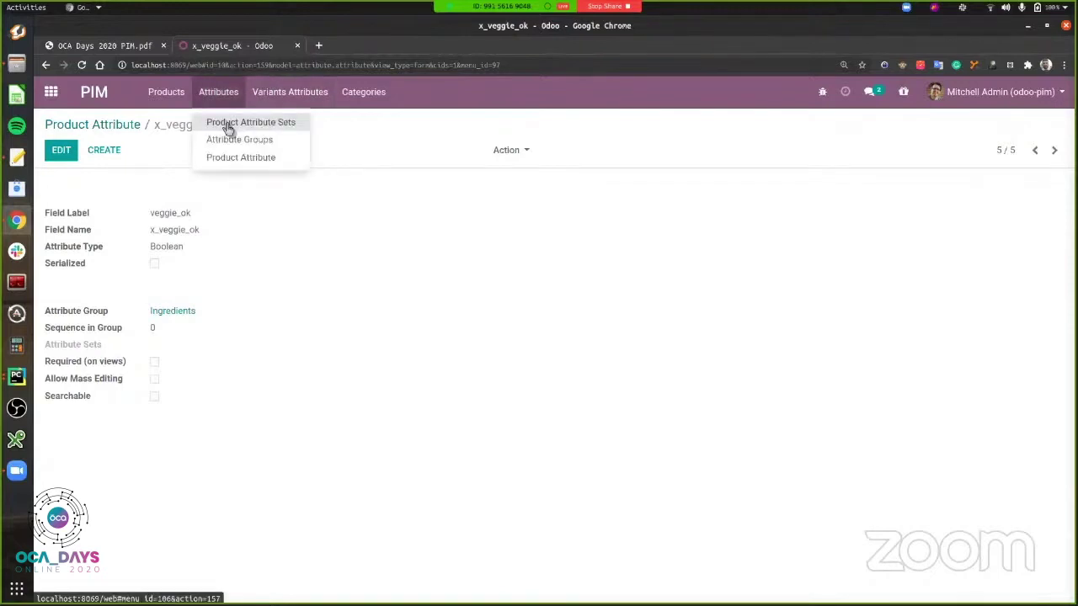
{"action": "left_click", "coordinate": [229, 124]}
{"action": "left_click", "coordinate": [70, 154]}
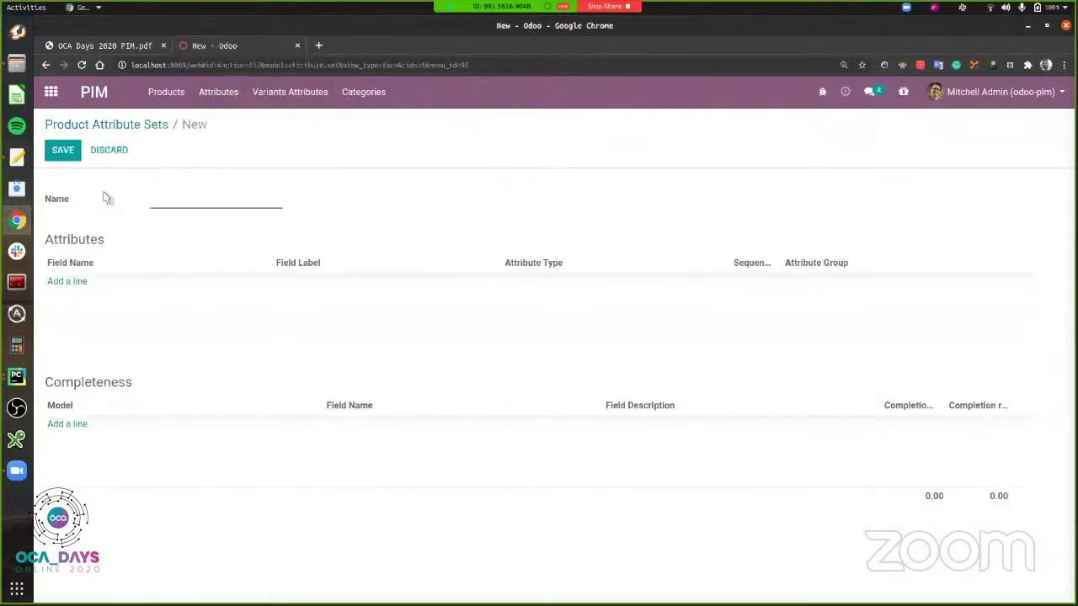
{"action": "type", "text": "Cereal BA"}
{"action": "key", "text": "BackSpace"}
{"action": "type", "text": "ar"}
Add all available attributes to the Cereal Bar attribute set and save it
{"action": "left_click", "coordinate": [75, 287]}
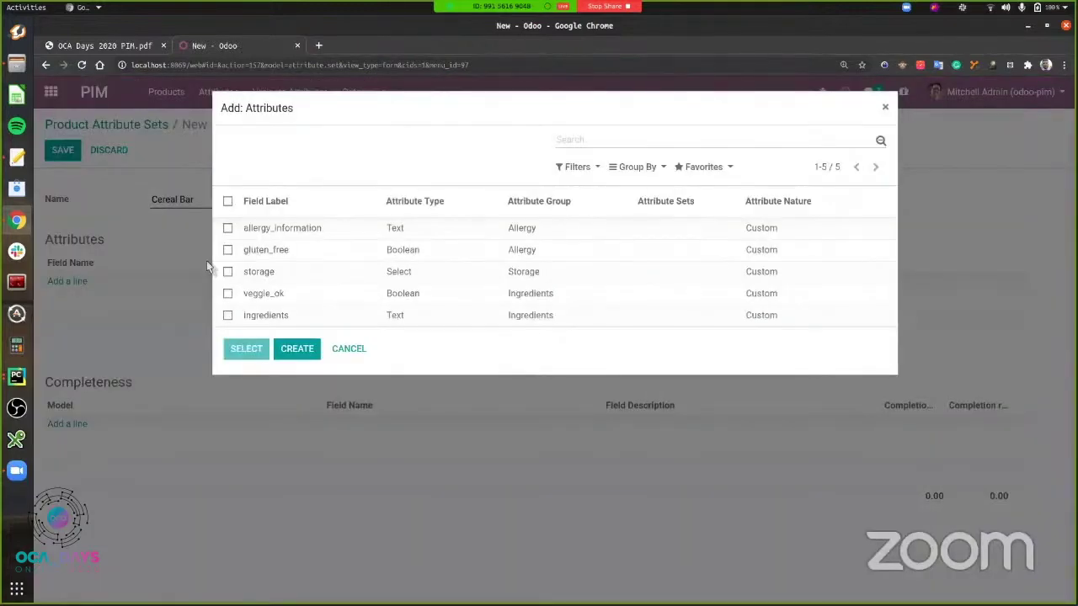
{"action": "left_click", "coordinate": [228, 202]}
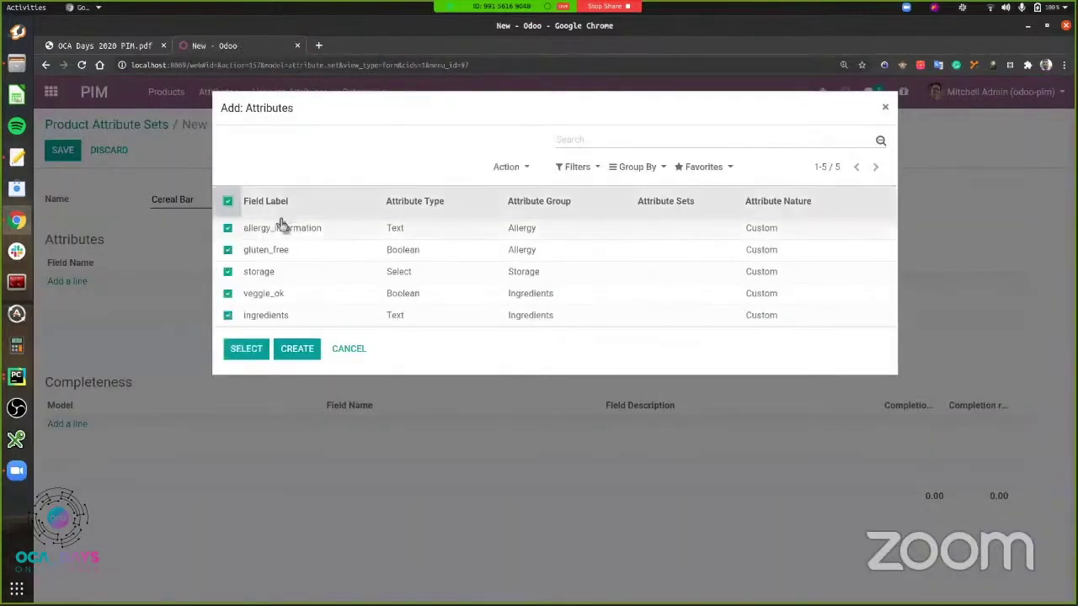
{"action": "left_click", "coordinate": [244, 350]}
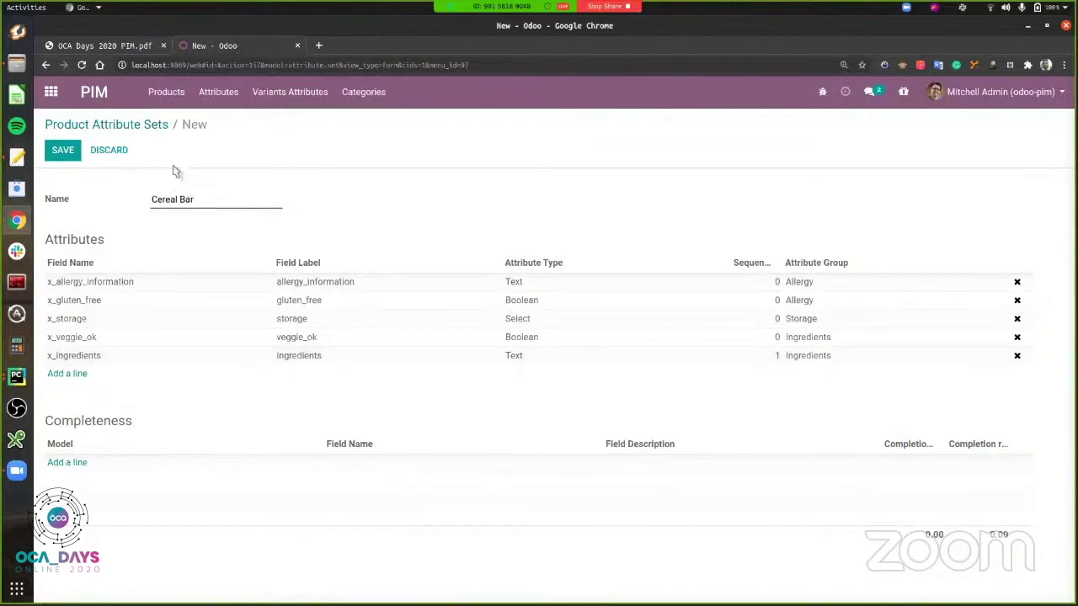
{"action": "left_click", "coordinate": [64, 151]}
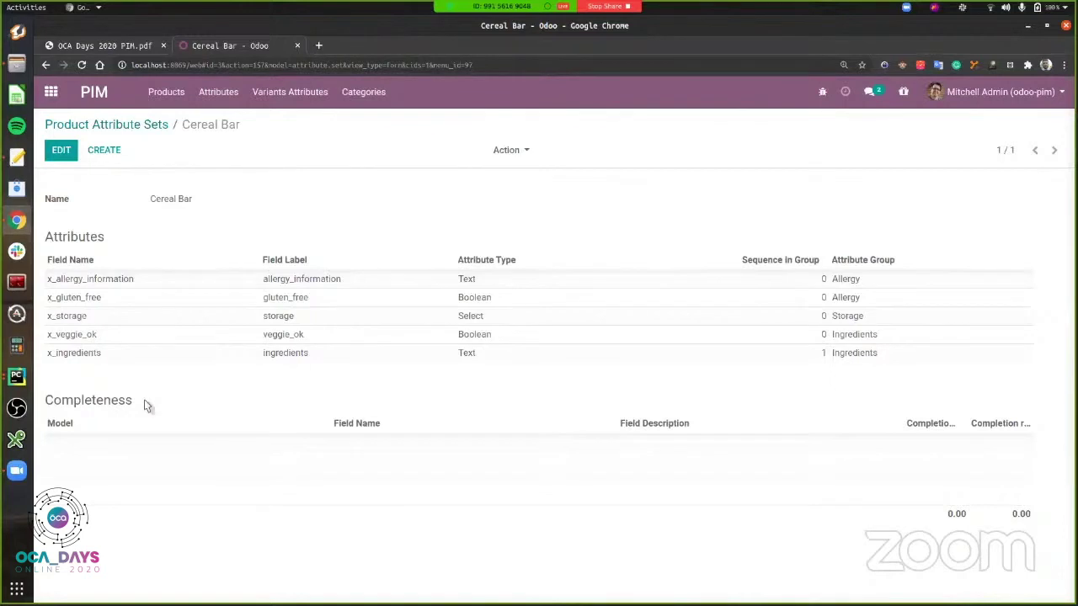
Edit the Cereal Bar set and add a completeness requirement for the product template's images field with a completion rate of 50
{"action": "left_click", "coordinate": [62, 150]}
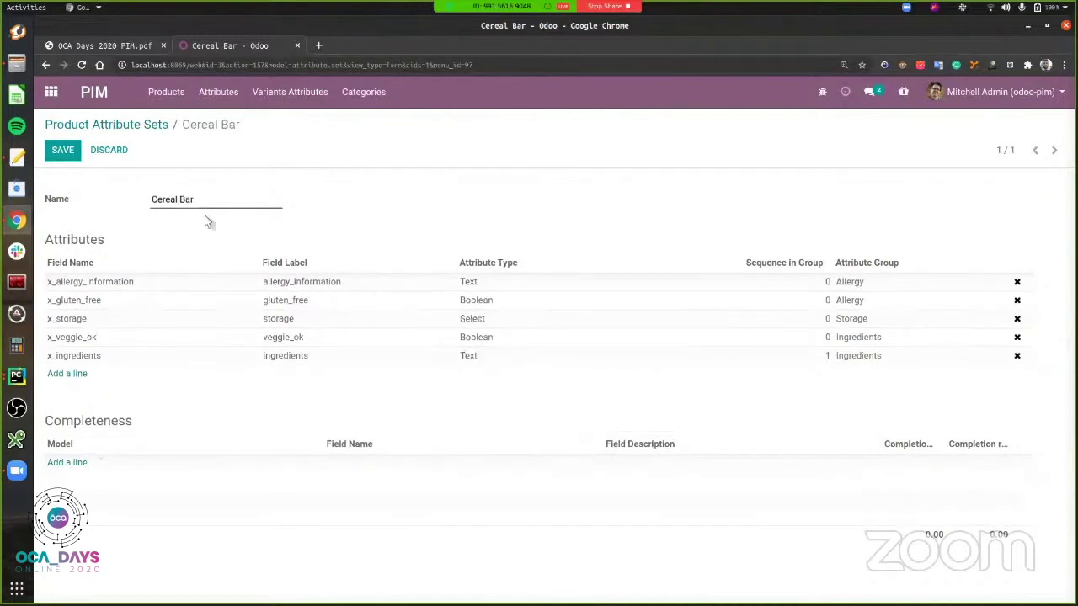
{"action": "left_click", "coordinate": [67, 463]}
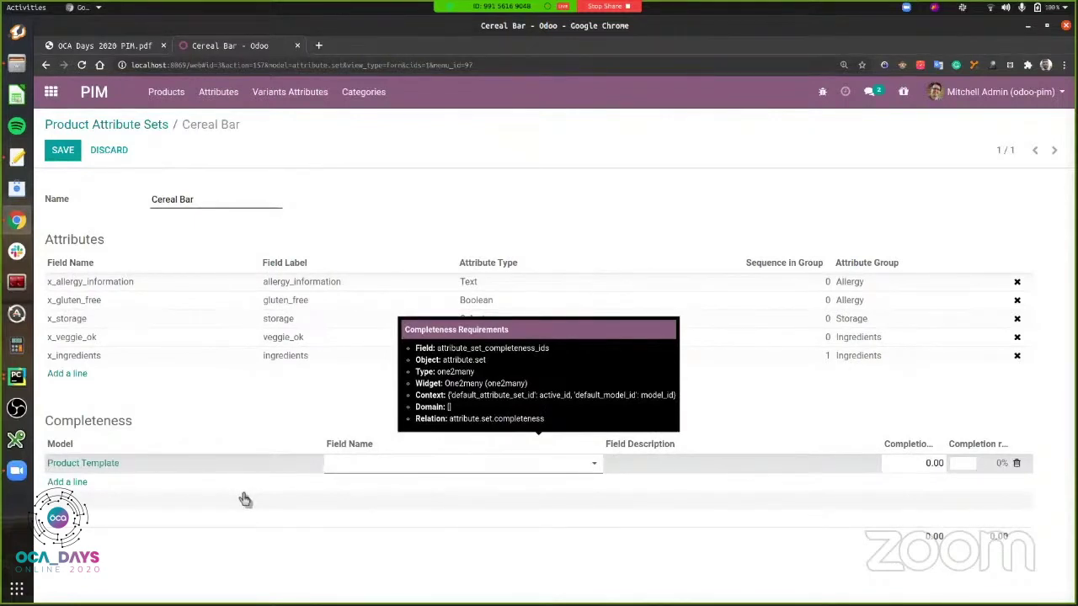
{"action": "type", "text": "images"}
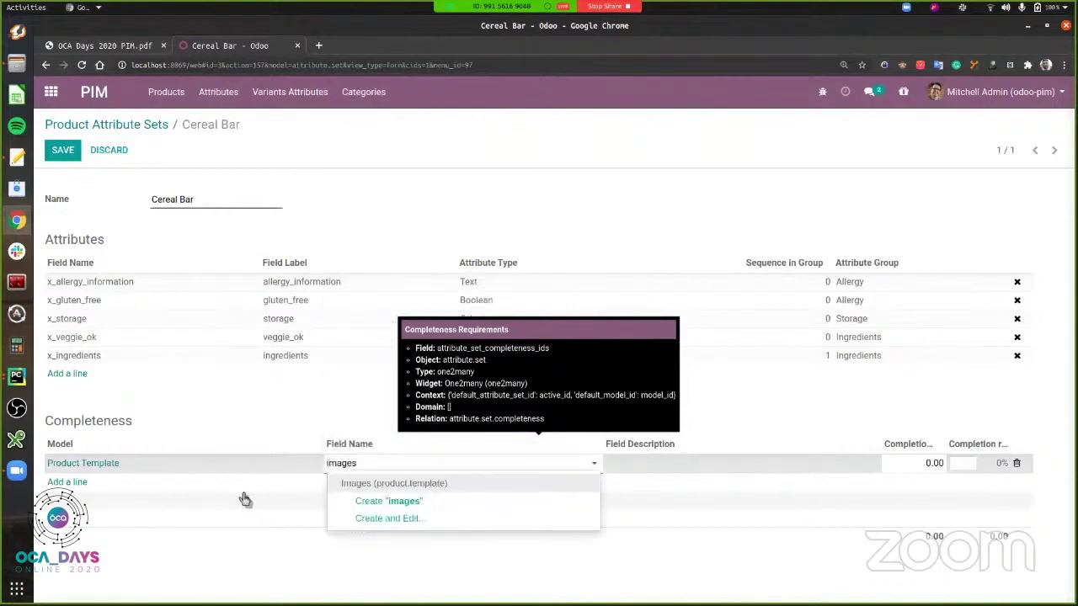
{"action": "key", "text": "Return"}
{"action": "left_click", "coordinate": [934, 463]}
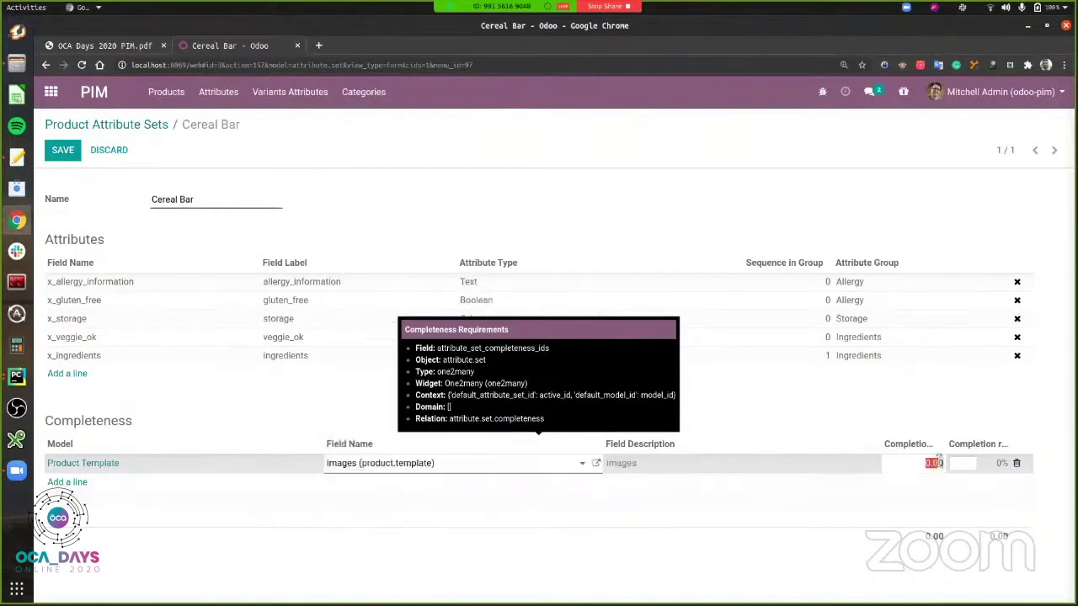
{"action": "type", "text": "50"}
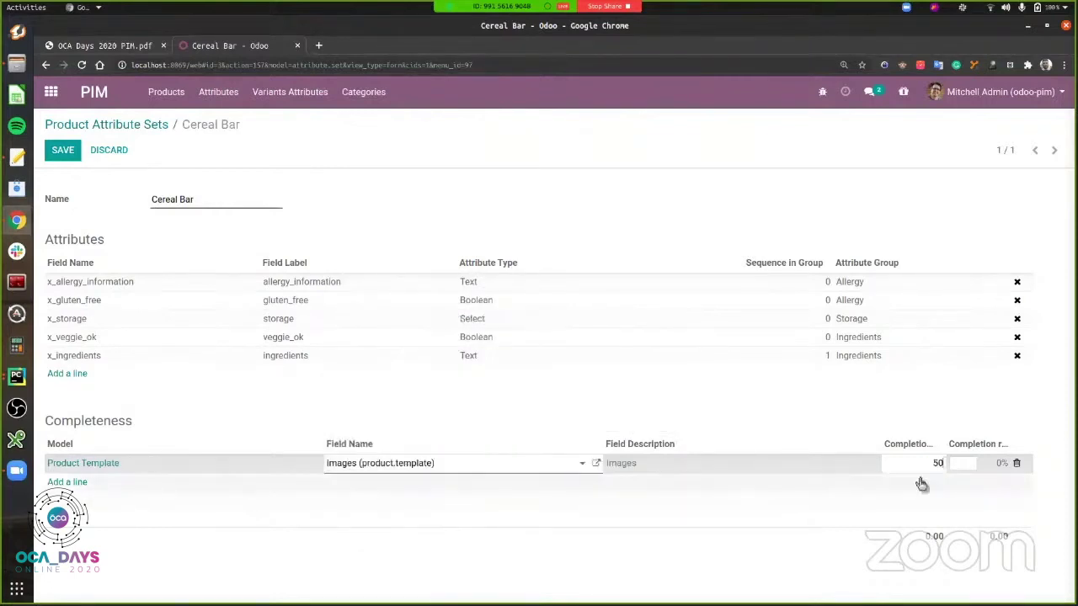
Add a completeness requirement for the product template's ingredients field with a completion rate of 20
{"action": "left_click", "coordinate": [66, 482]}
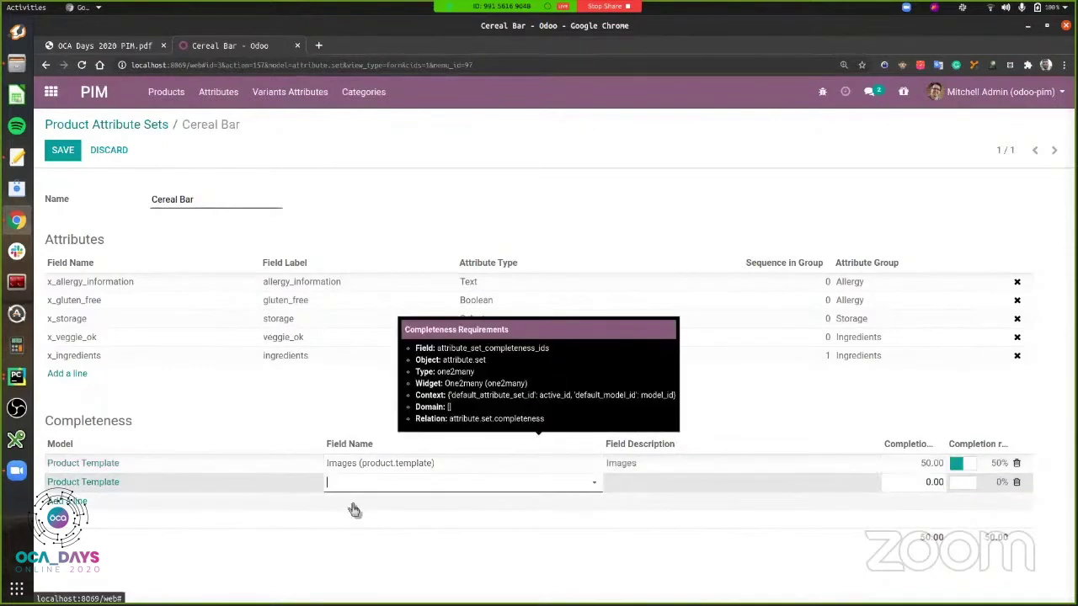
{"action": "type", "text": "ingred"}
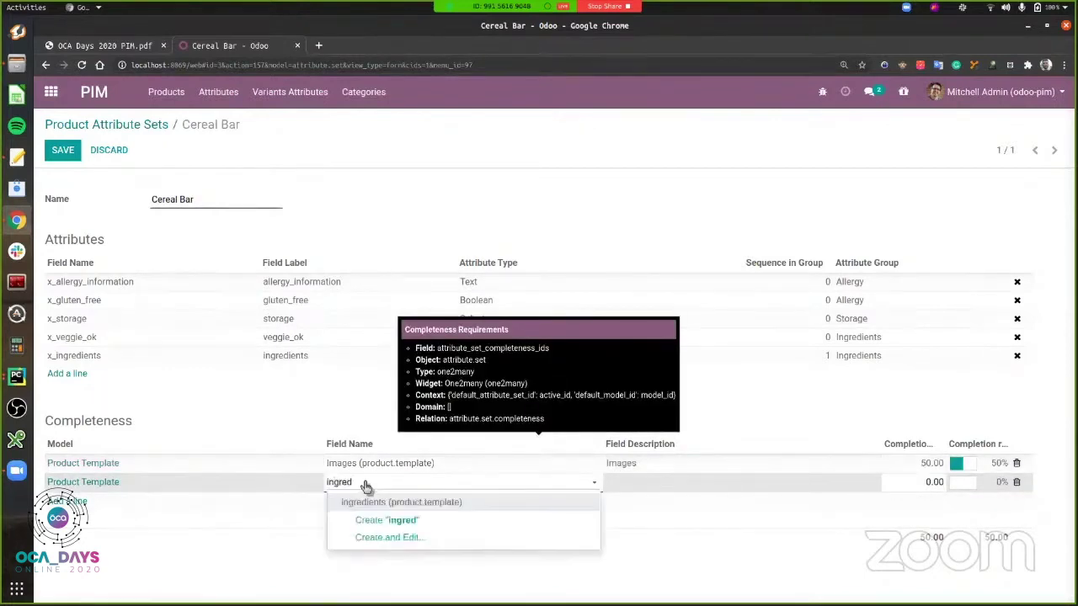
{"action": "left_click", "coordinate": [396, 502]}
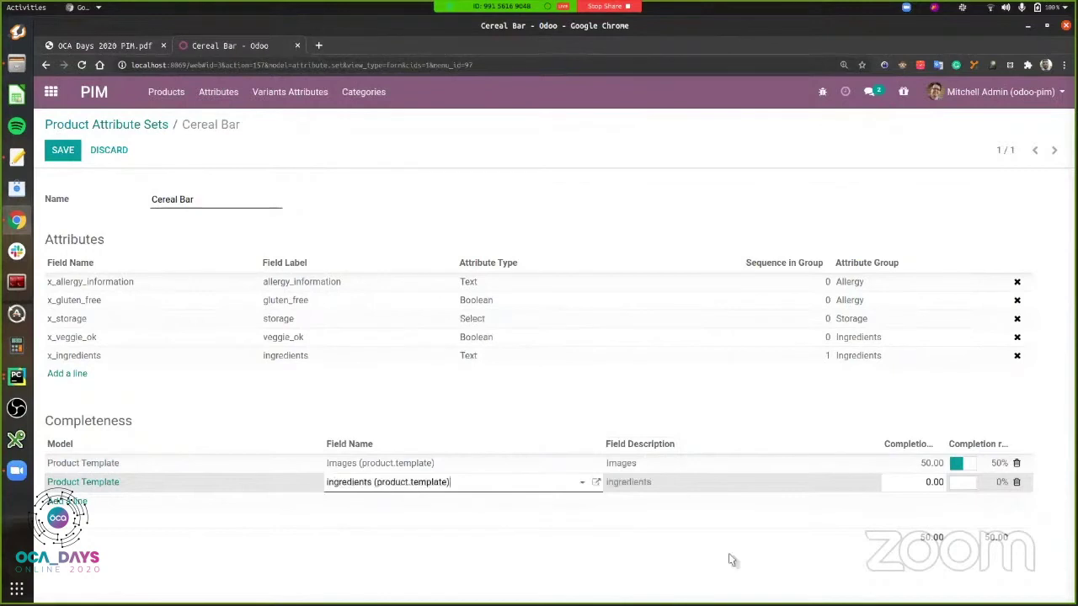
{"action": "left_click", "coordinate": [938, 483]}
{"action": "type", "text": "20"}
Add a completeness requirement for the product template's allergy_information field with a completion rate of 20
{"action": "left_click", "coordinate": [84, 501]}
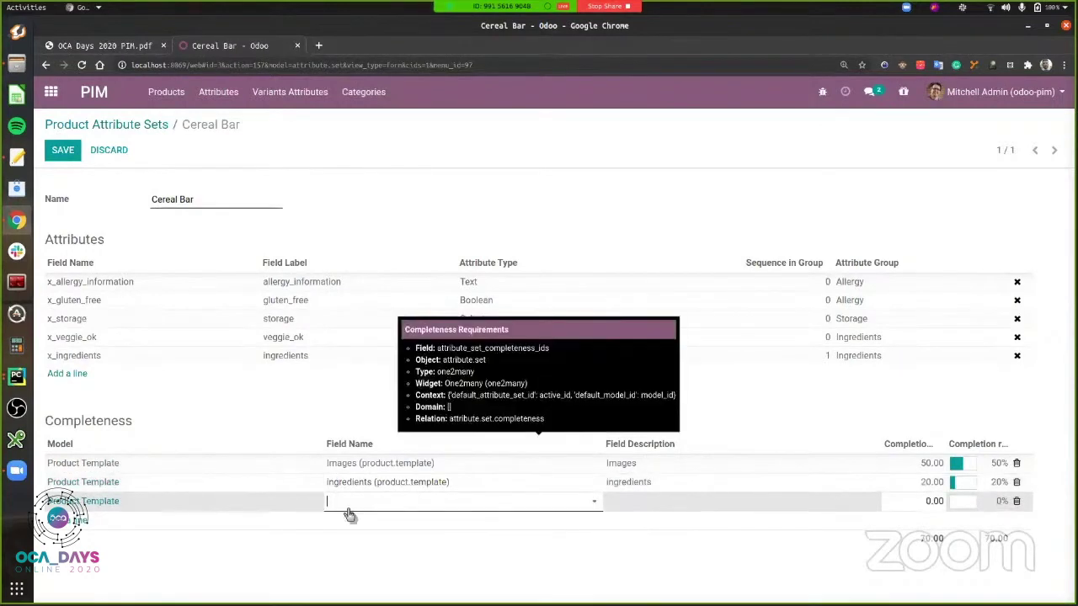
{"action": "type", "text": "allerg"}
{"action": "left_click", "coordinate": [399, 520]}
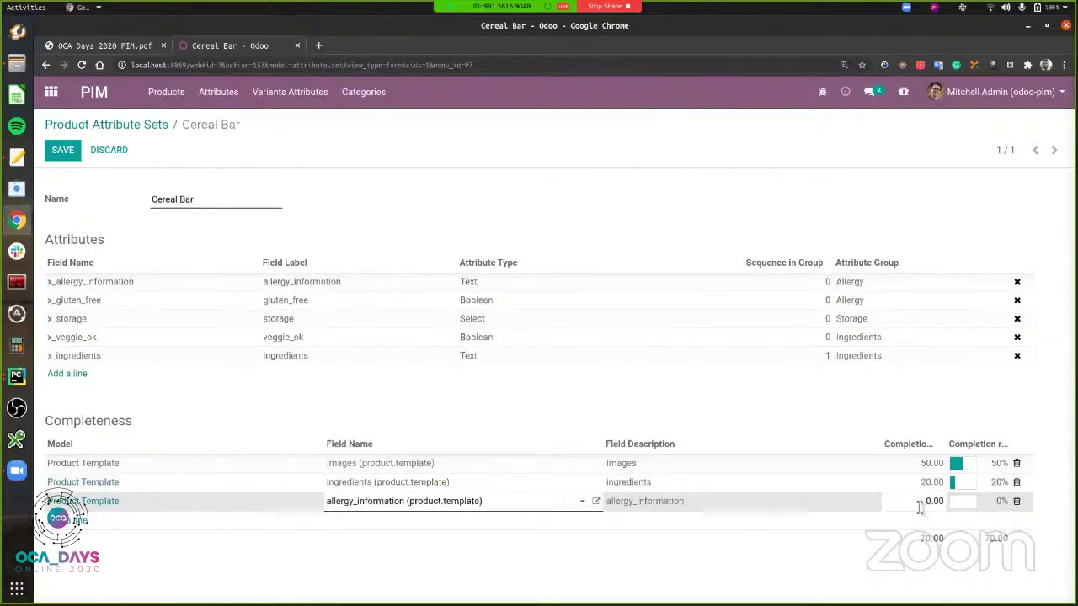
{"action": "left_click", "coordinate": [944, 503]}
{"action": "type", "text": "20"}
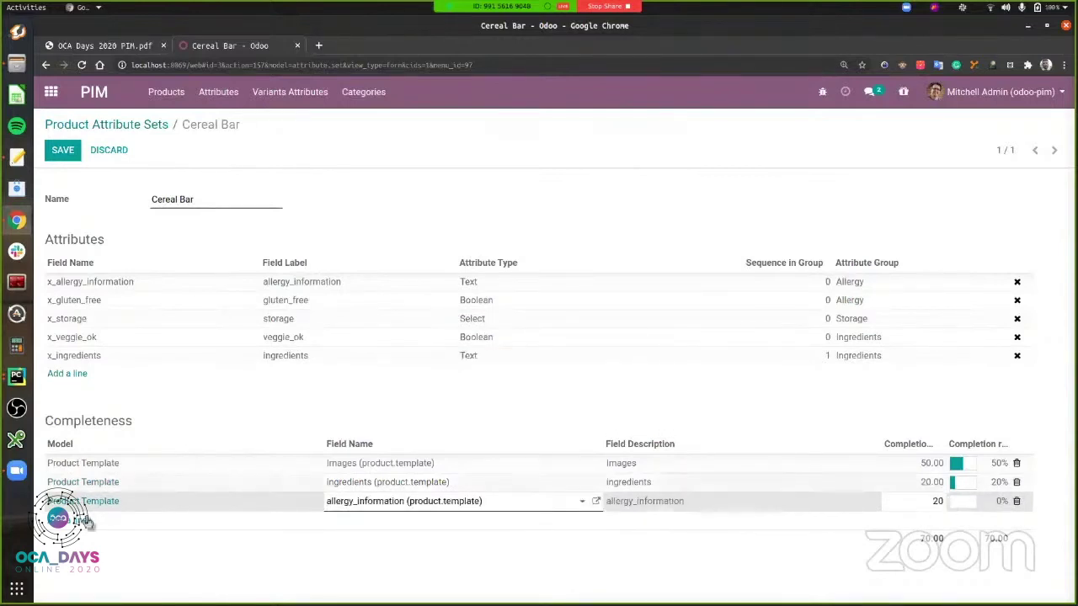
Add a completeness requirement for the product template's storage field with a completion rate of 10
{"action": "left_click", "coordinate": [84, 520]}
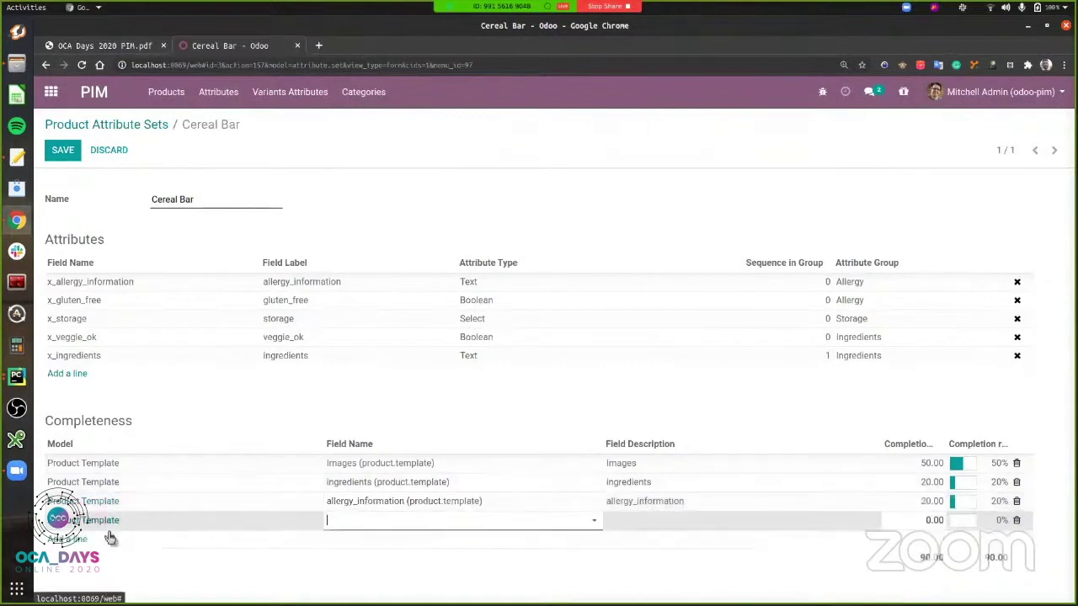
{"action": "type", "text": "sto"}
{"action": "key", "text": "Return"}
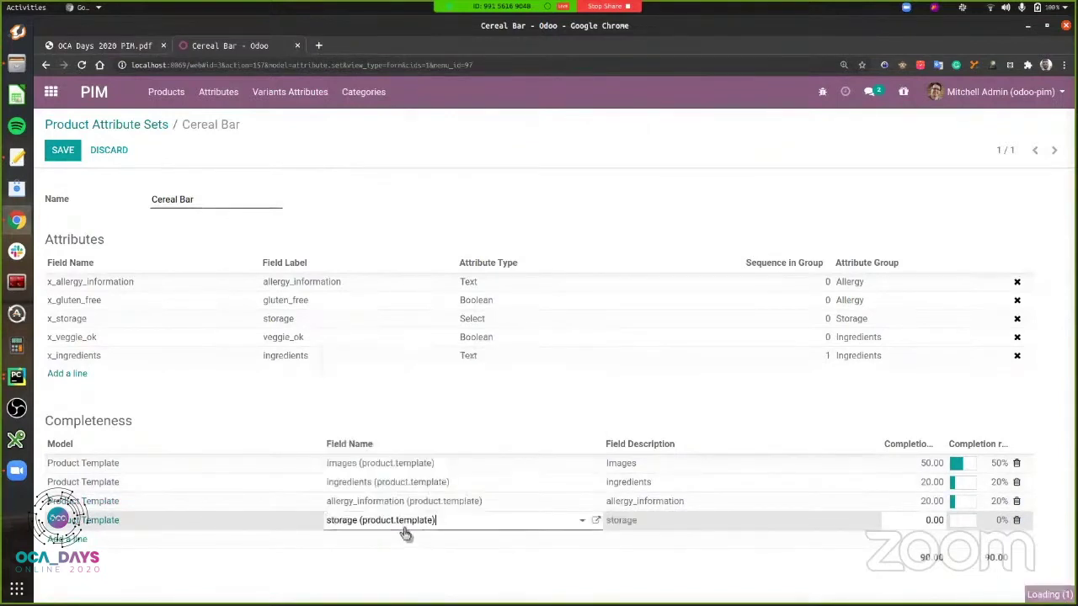
{"action": "left_click", "coordinate": [947, 519]}
{"action": "type", "text": "10"}
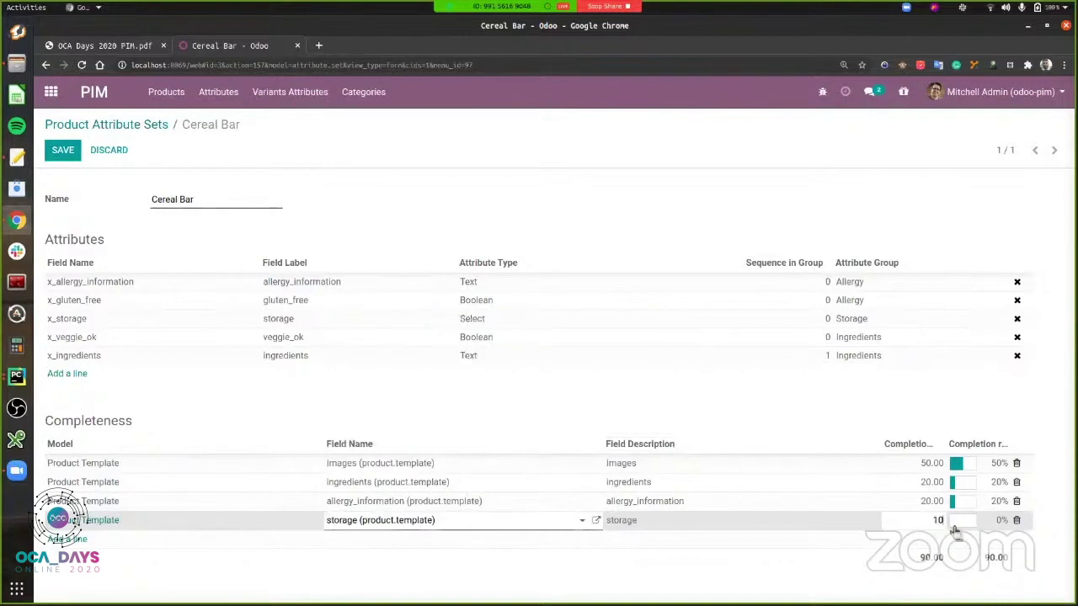
{"action": "left_click", "coordinate": [474, 359]}
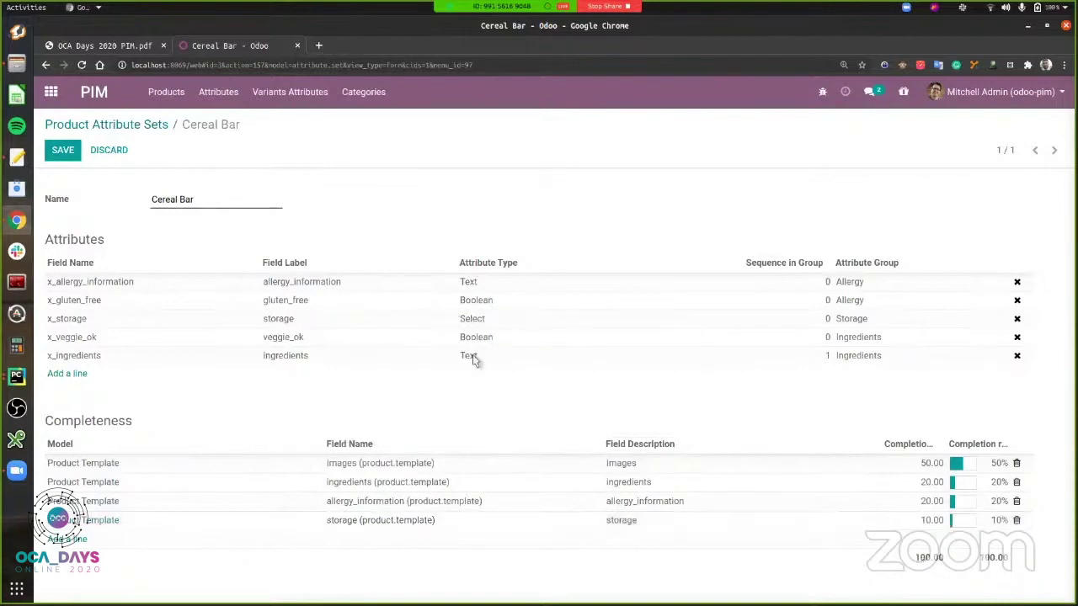
Save the Cereal Bar attribute set, search the products for "bar" and open the Eat Natural Fruit & Nut Bars product
{"action": "left_click", "coordinate": [63, 151]}
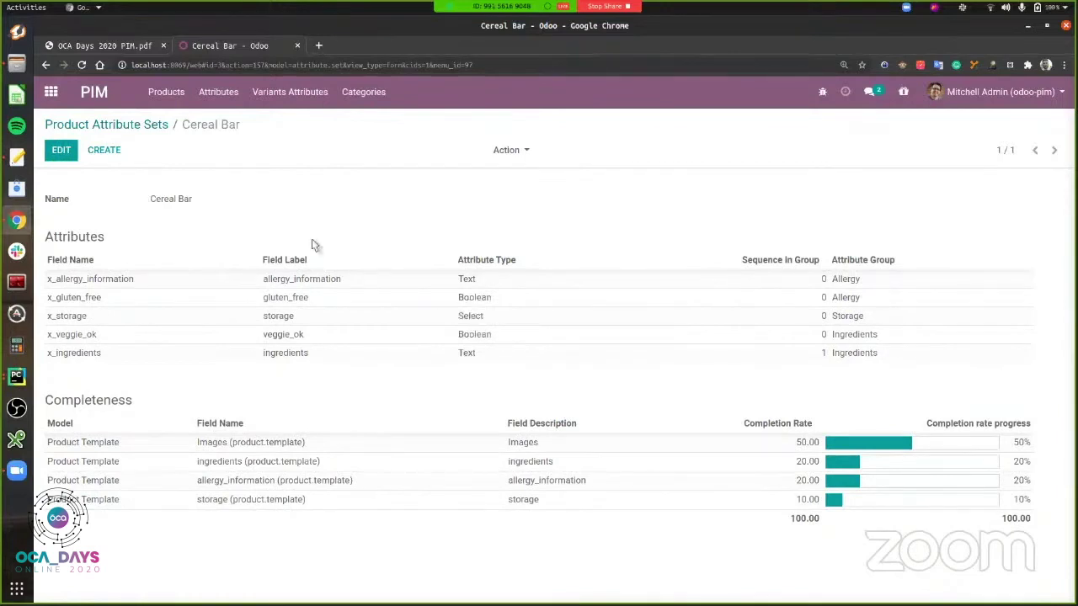
{"action": "left_click", "coordinate": [174, 98]}
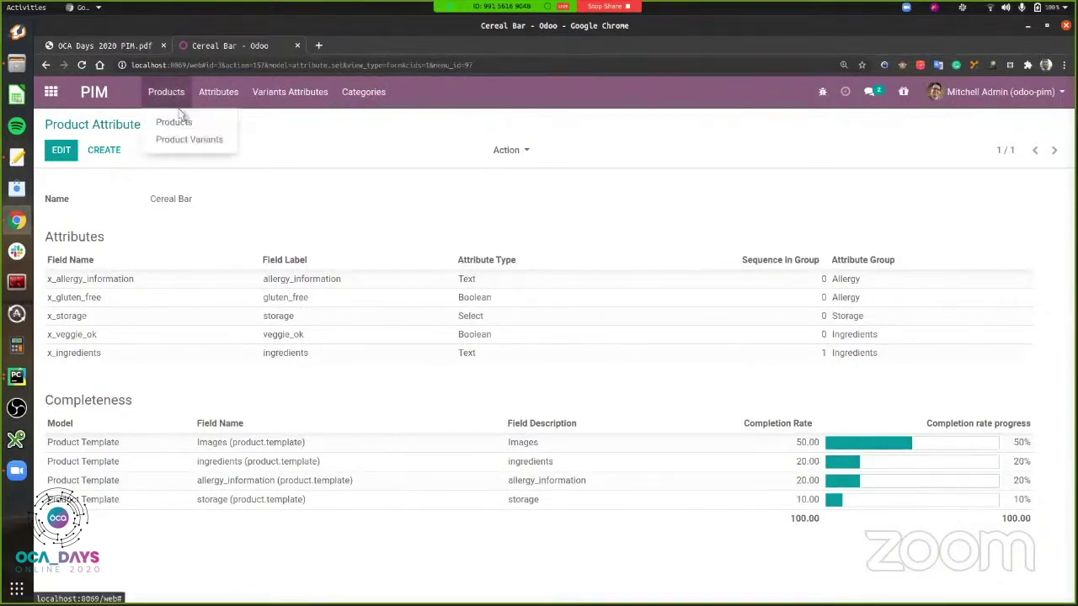
{"action": "left_click", "coordinate": [175, 123]}
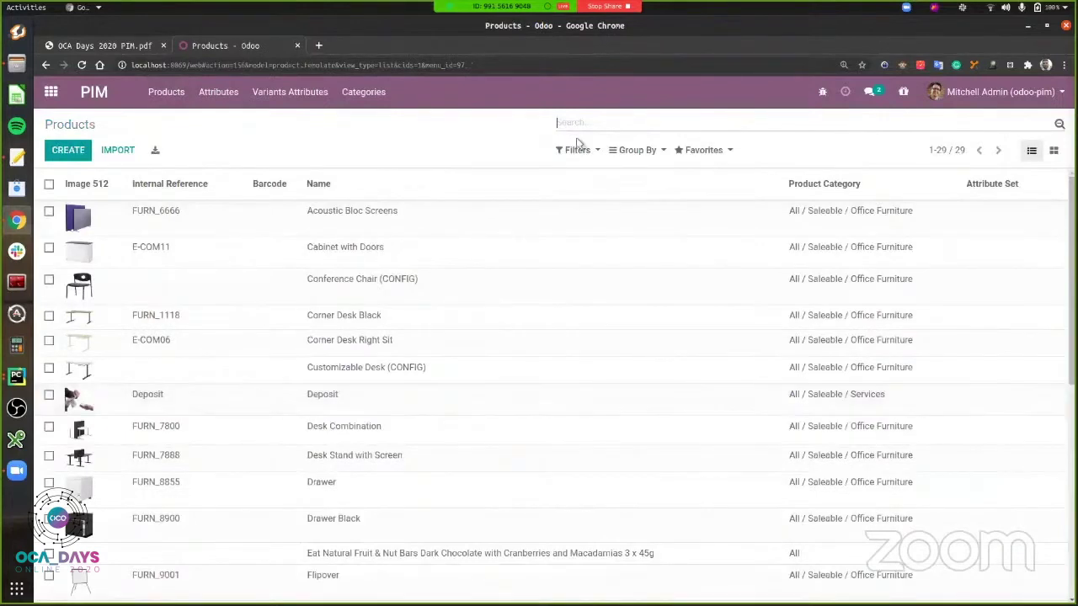
{"action": "type", "text": "bar"}
{"action": "key", "text": "Return"}
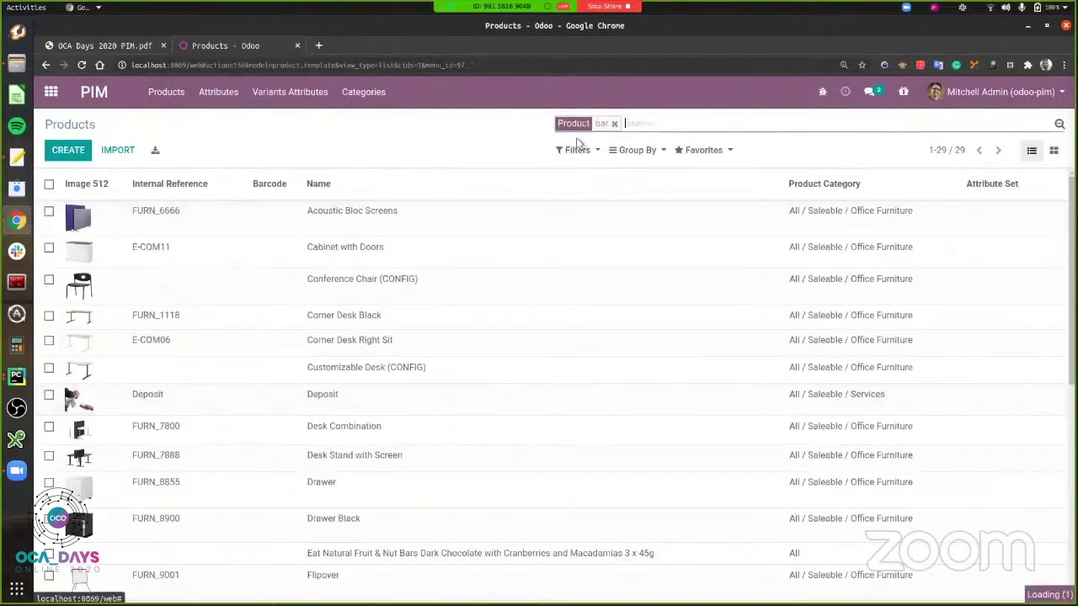
{"action": "left_click", "coordinate": [442, 211]}
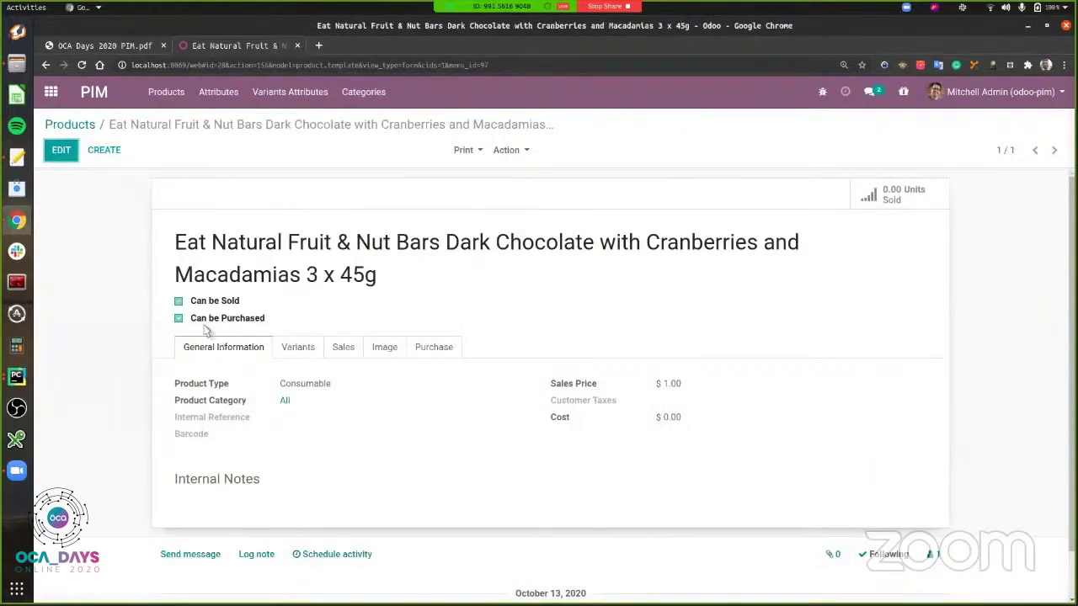
Edit the product to assign the Cereal Bar attribute set and save it
{"action": "mouse_move", "coordinate": [206, 331]}
{"action": "left_click", "coordinate": [57, 151]}
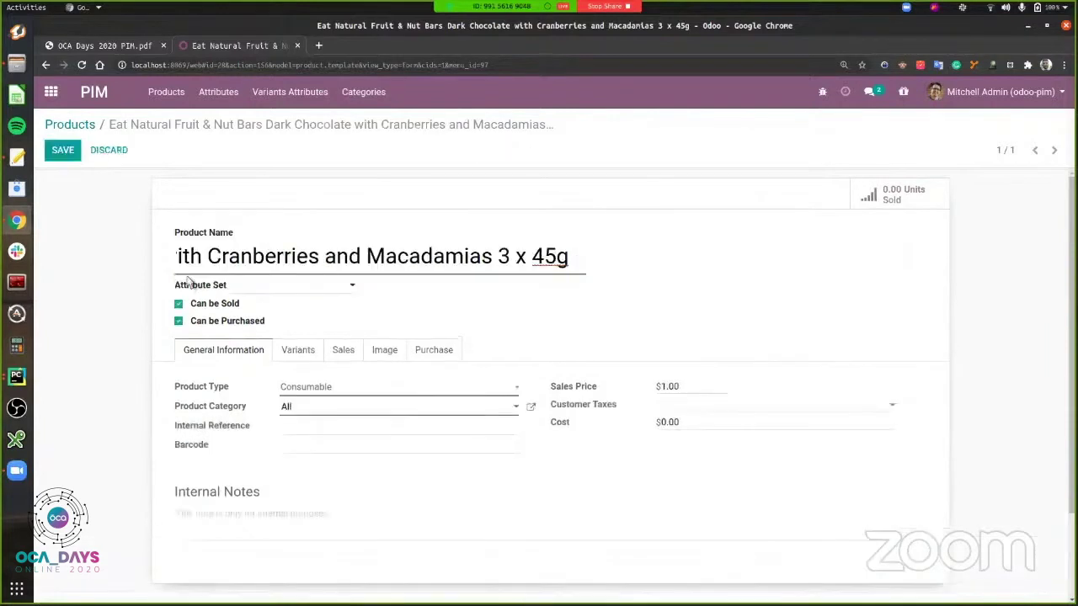
{"action": "mouse_move", "coordinate": [209, 286]}
{"action": "left_click", "coordinate": [352, 289]}
{"action": "left_click", "coordinate": [276, 309]}
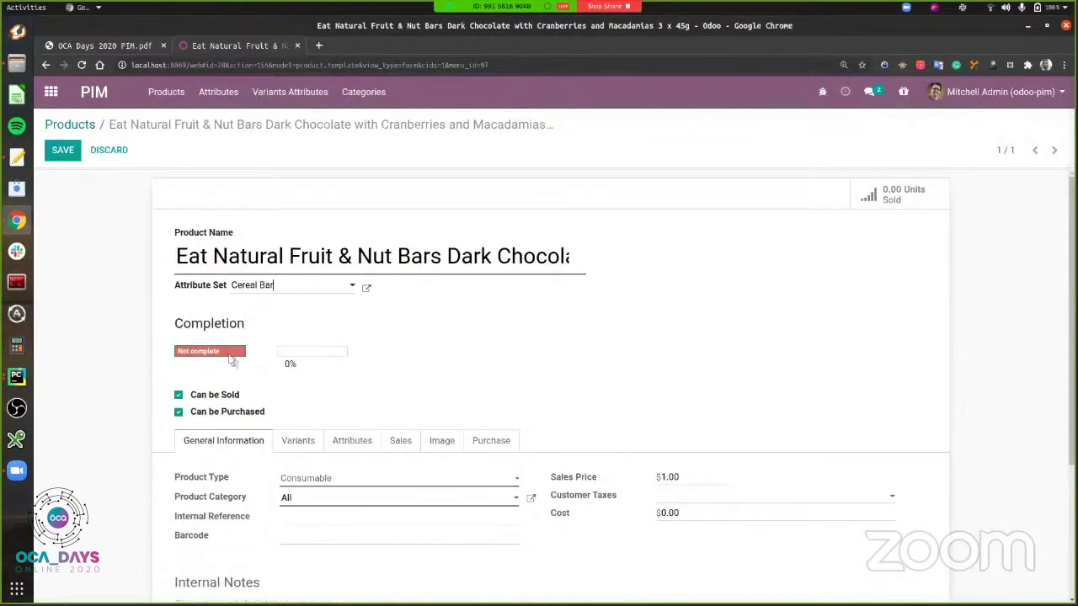
{"action": "scroll", "coordinate": [233, 360], "scroll_direction": "down", "scroll_amount": 1}
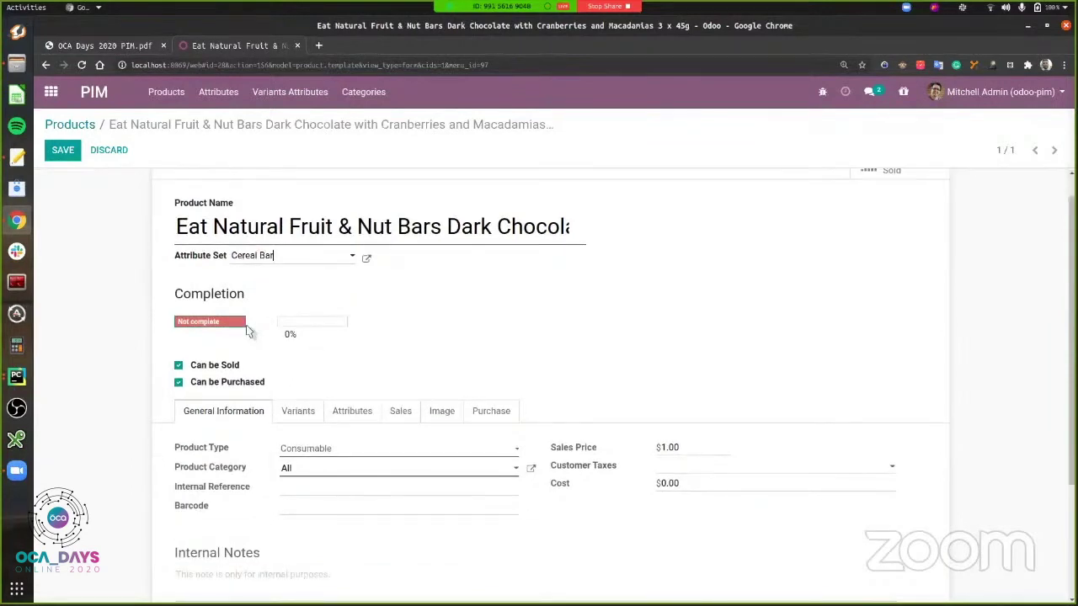
{"action": "left_click", "coordinate": [64, 151]}
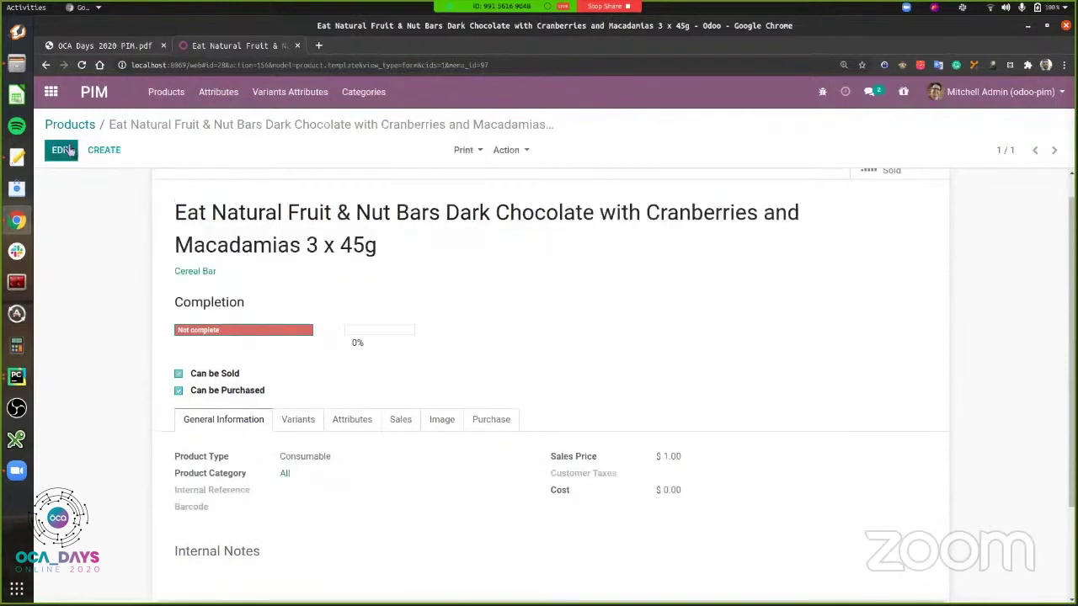
Reload the product and examine its completion, its not completed attributes and the Allergy, Storage and Ingredients attribute groups
{"action": "left_click", "coordinate": [355, 415]}
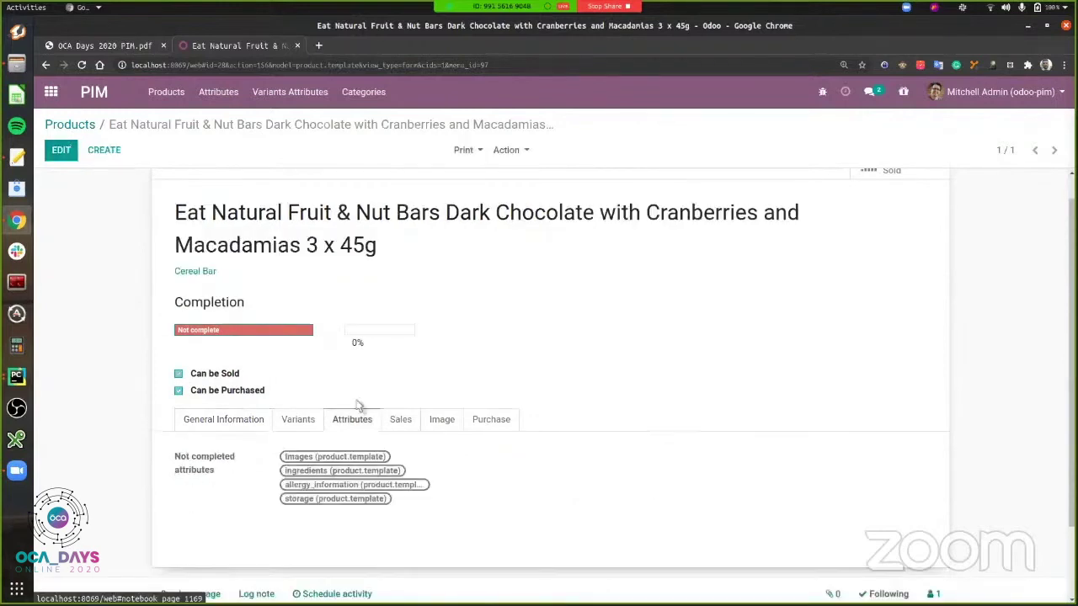
{"action": "left_click", "coordinate": [253, 419]}
{"action": "key", "text": "F5"}
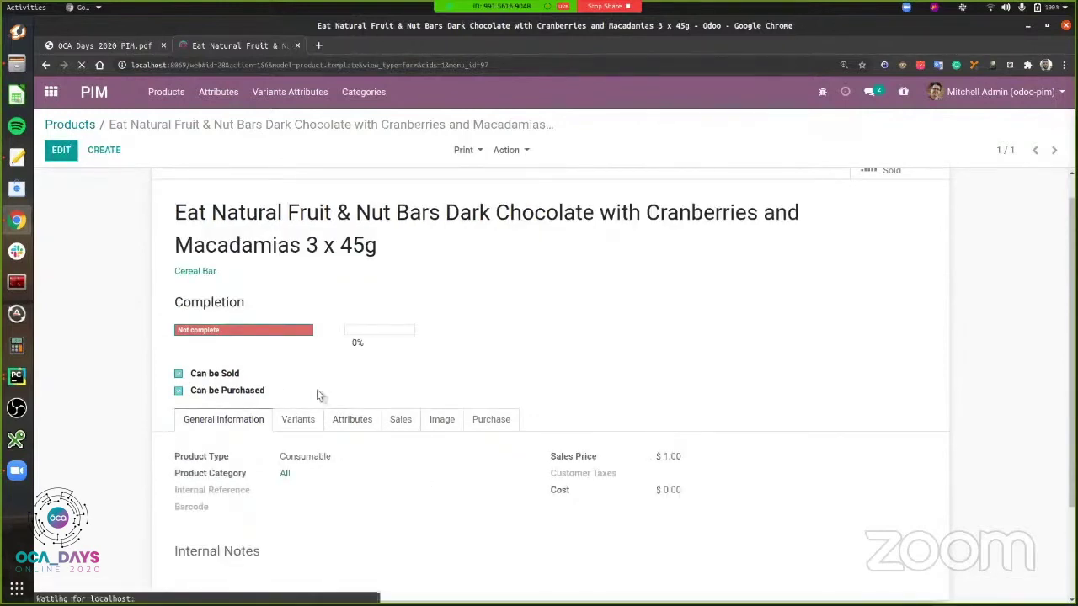
{"action": "scroll", "coordinate": [318, 394], "scroll_direction": "down", "scroll_amount": 2}
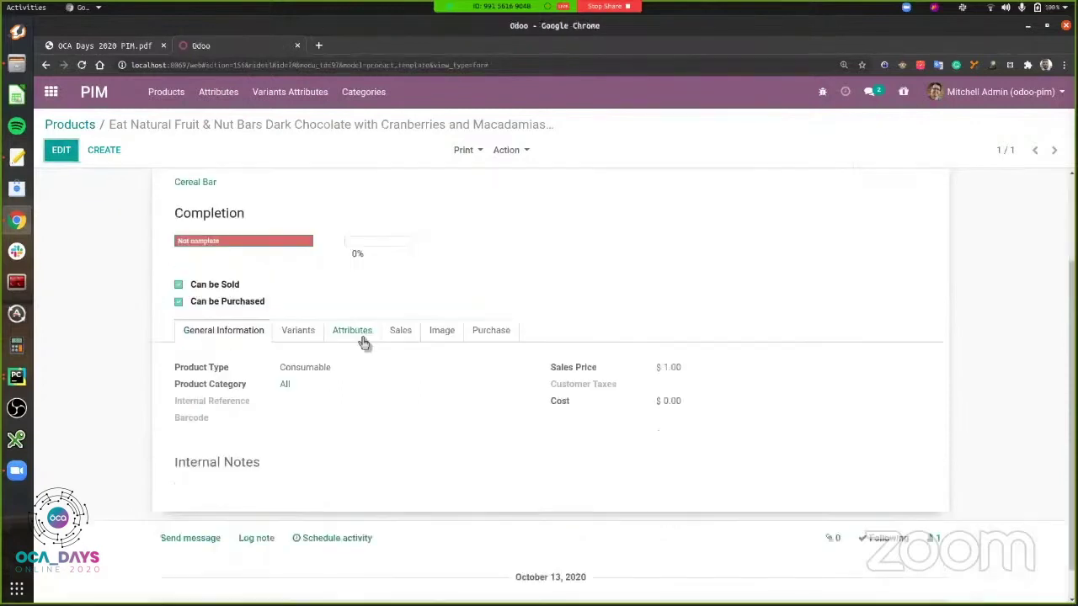
{"action": "left_click", "coordinate": [353, 332]}
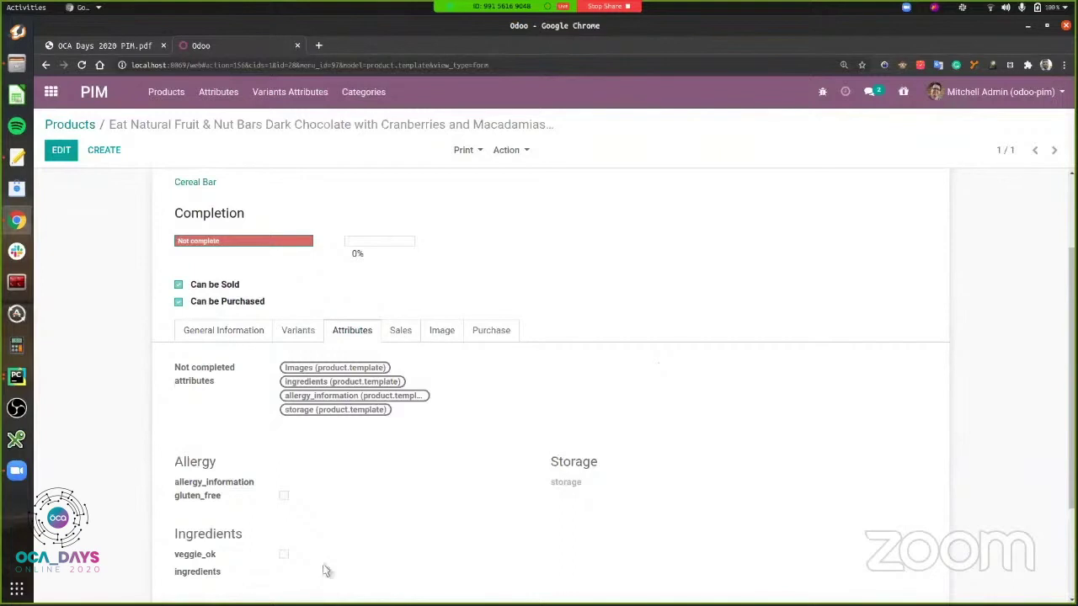
{"action": "scroll", "coordinate": [220, 273], "scroll_direction": "up", "scroll_amount": 2}
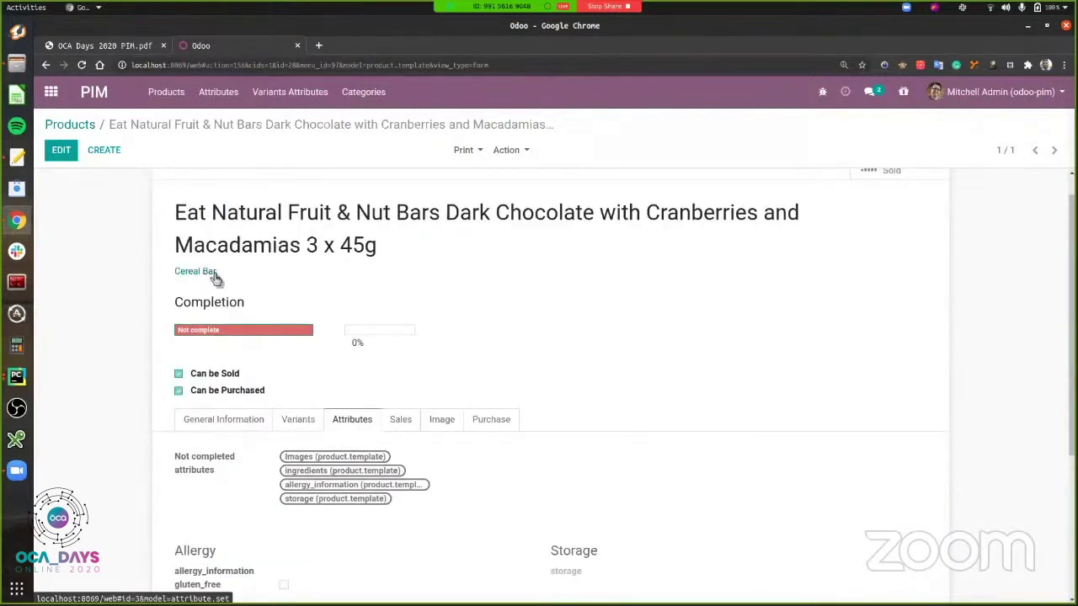
{"action": "scroll", "coordinate": [211, 282], "scroll_direction": "down", "scroll_amount": 1}
{"action": "scroll", "coordinate": [568, 224], "scroll_direction": "down", "scroll_amount": 5}
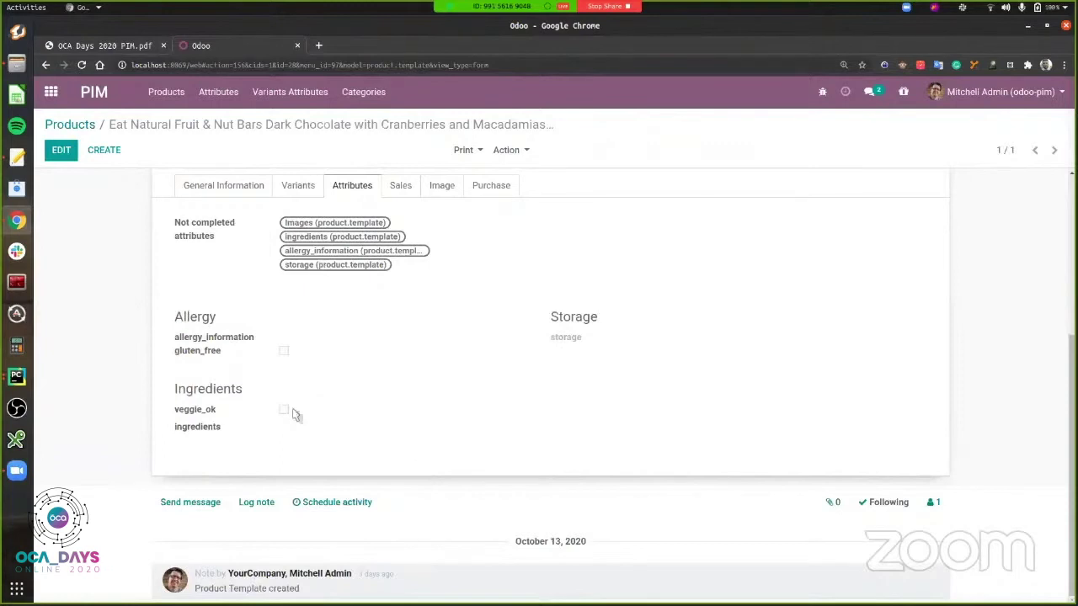
{"action": "scroll", "coordinate": [272, 338], "scroll_direction": "up", "scroll_amount": 1}
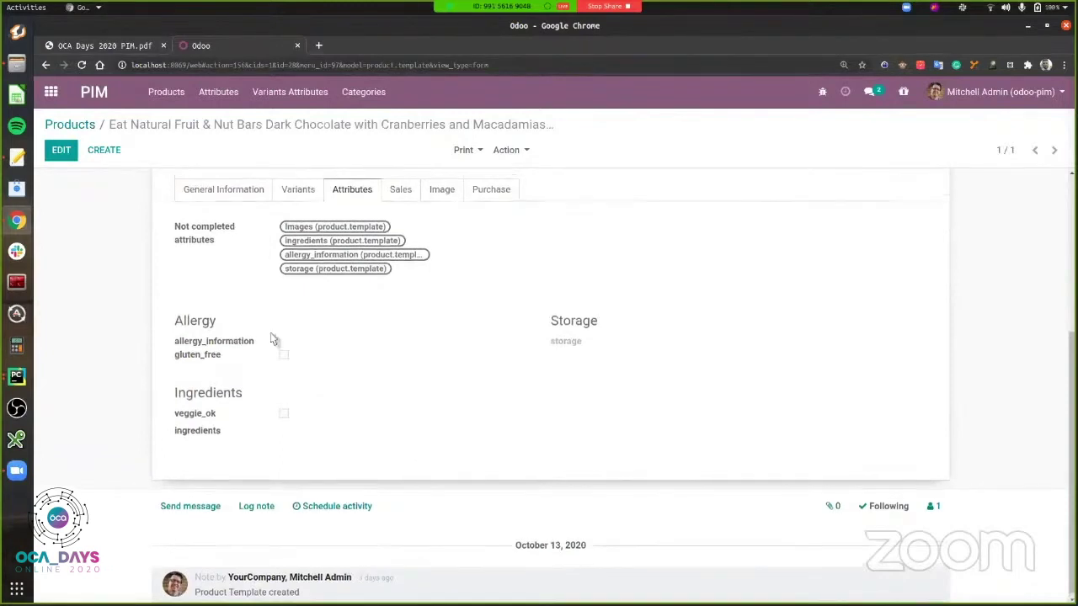
{"action": "scroll", "coordinate": [261, 341], "scroll_direction": "up", "scroll_amount": 1}
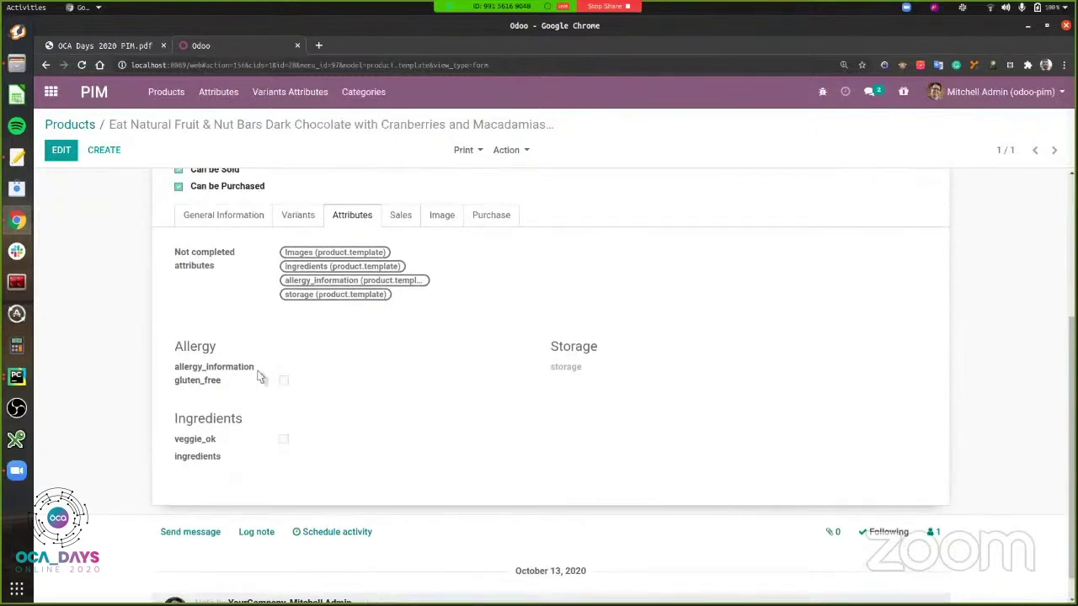
{"action": "scroll", "coordinate": [260, 378], "scroll_direction": "up", "scroll_amount": 2}
{"action": "scroll", "coordinate": [260, 347], "scroll_direction": "up", "scroll_amount": 1}
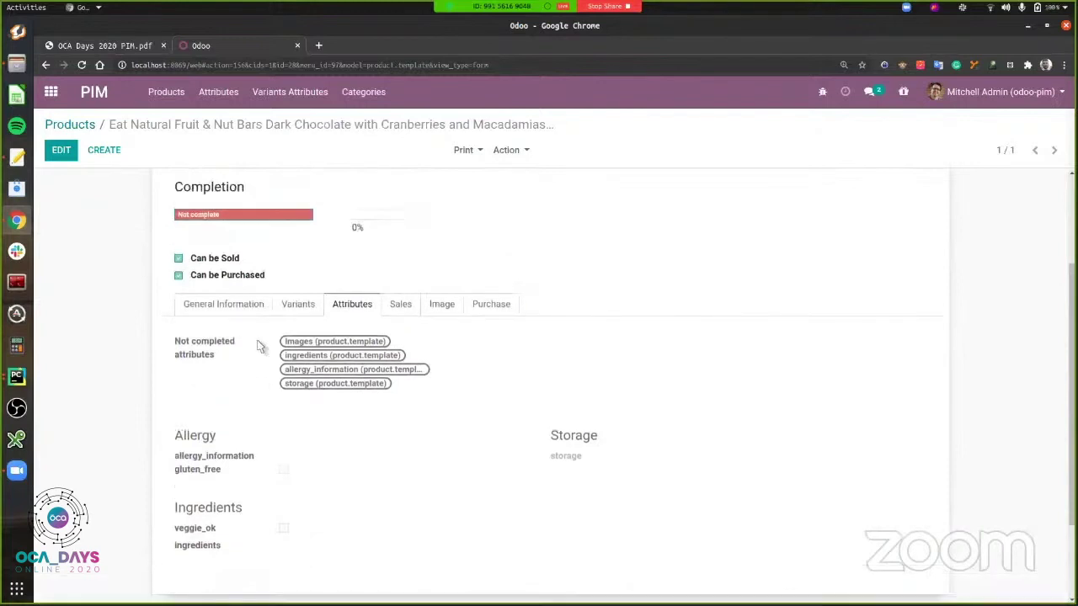
{"action": "mouse_move", "coordinate": [236, 359]}
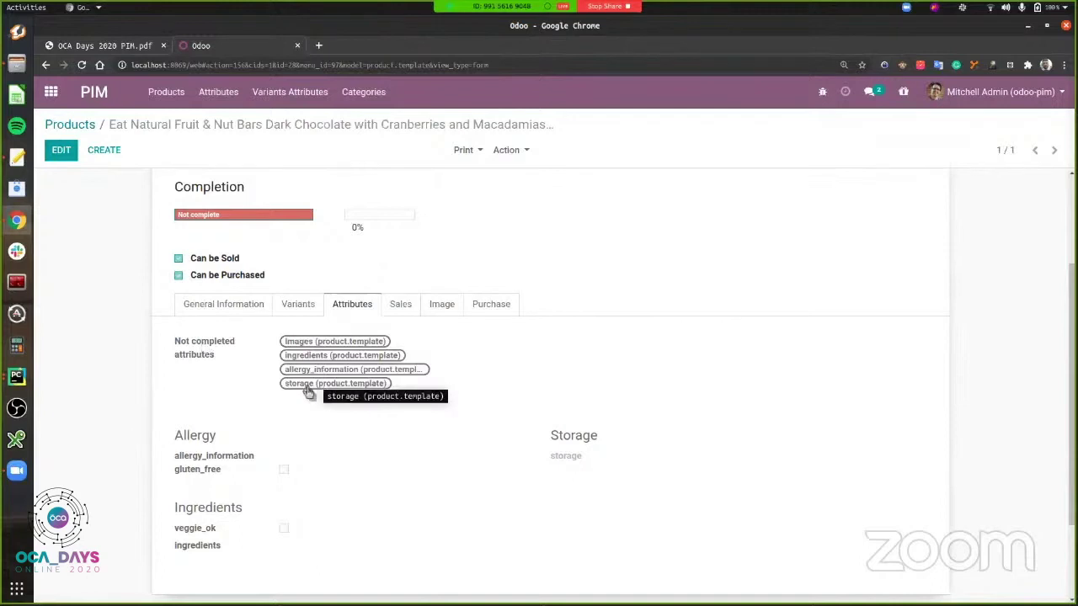
Edit the product and move the ingredients paragraph starting "Shredded coconut 21%" from the Text Editor document into its ingredients attribute
{"action": "left_click", "coordinate": [72, 158]}
{"action": "scroll", "coordinate": [162, 342], "scroll_direction": "down", "scroll_amount": 3}
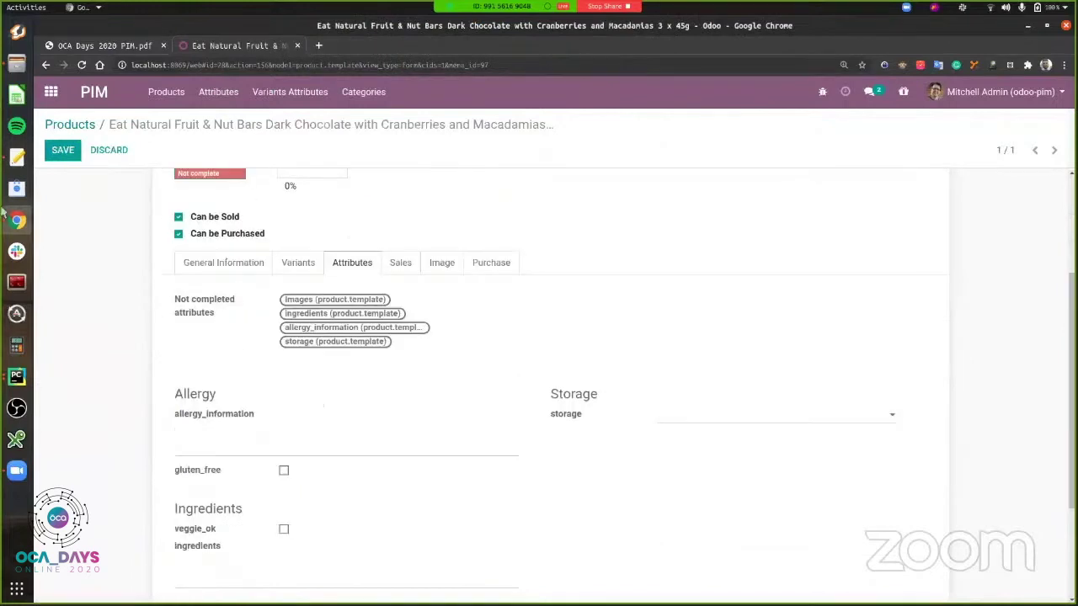
{"action": "left_click", "coordinate": [17, 158]}
{"action": "left_click", "coordinate": [39, 44]}
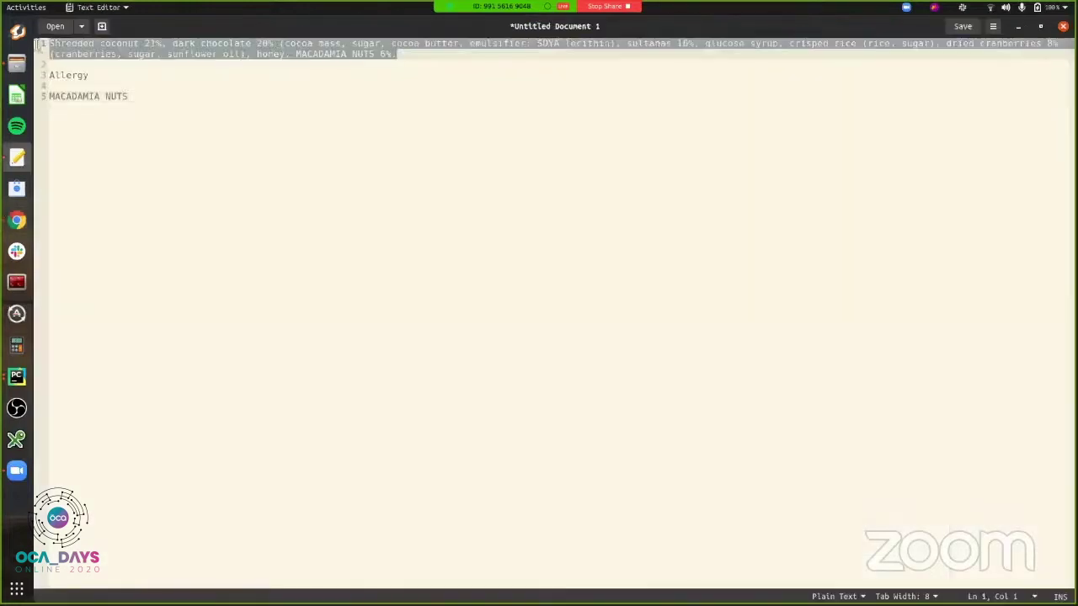
{"action": "key", "text": "ctrl+x"}
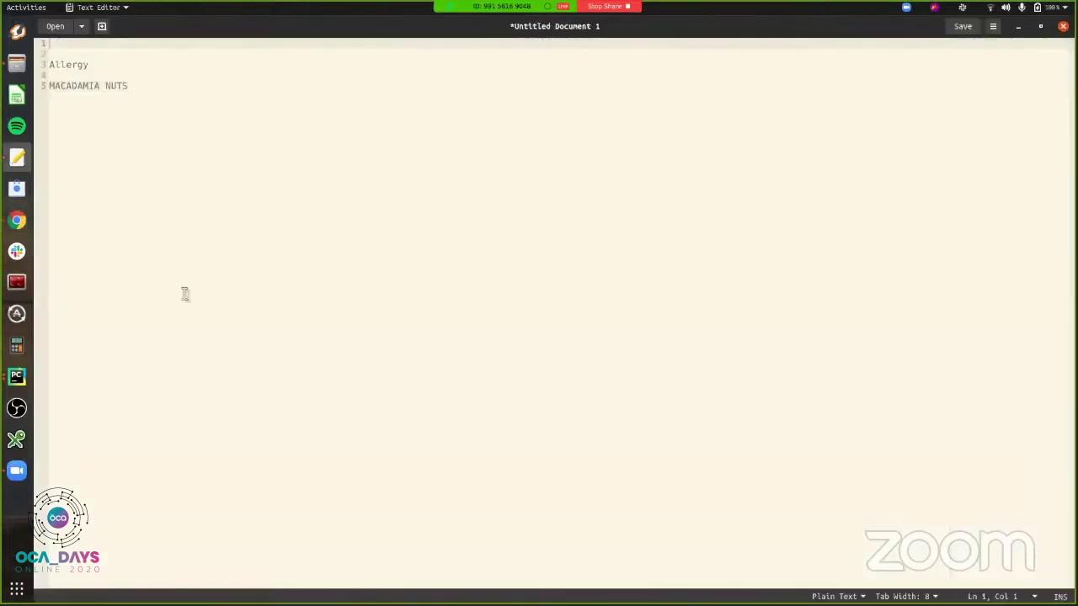
{"action": "left_click", "coordinate": [17, 220]}
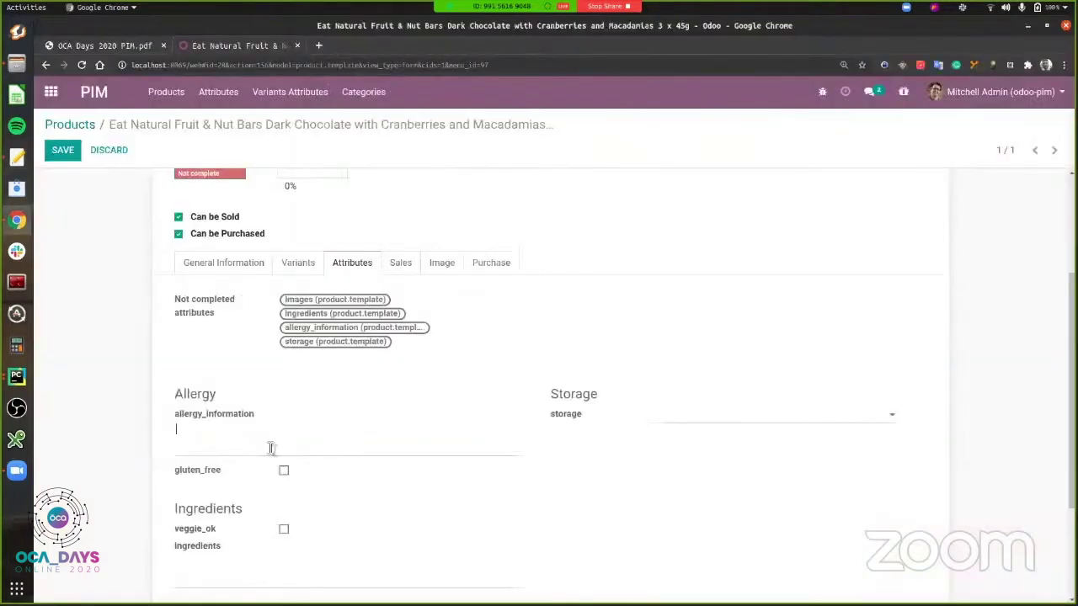
{"action": "scroll", "coordinate": [201, 512], "scroll_direction": "down", "scroll_amount": 2}
{"action": "left_click", "coordinate": [206, 448]}
{"action": "key", "text": "ctrl+v"}
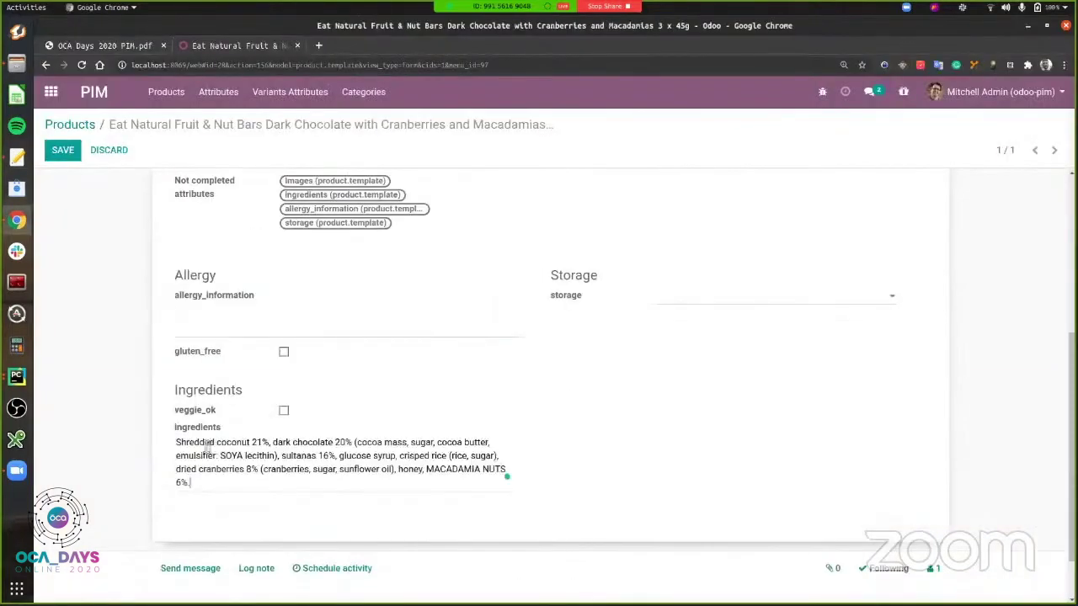
Enter MACADAMIA NUTS as the product's allergy_information
{"action": "left_click", "coordinate": [195, 322]}
{"action": "type", "text": "MAC"}
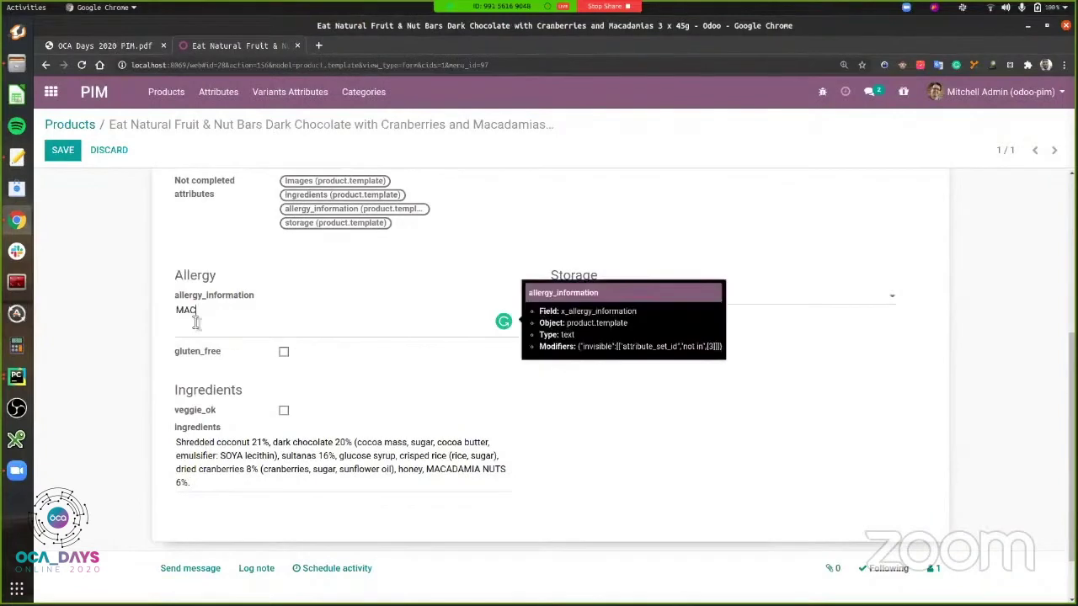
{"action": "type", "text": "ADAMI"}
{"action": "key", "text": "BackSpace"}
{"action": "key", "text": "BackSpace"}
{"action": "type", "text": "MIA N"}
{"action": "type", "text": "IUT"}
{"action": "type", "text": "S"}
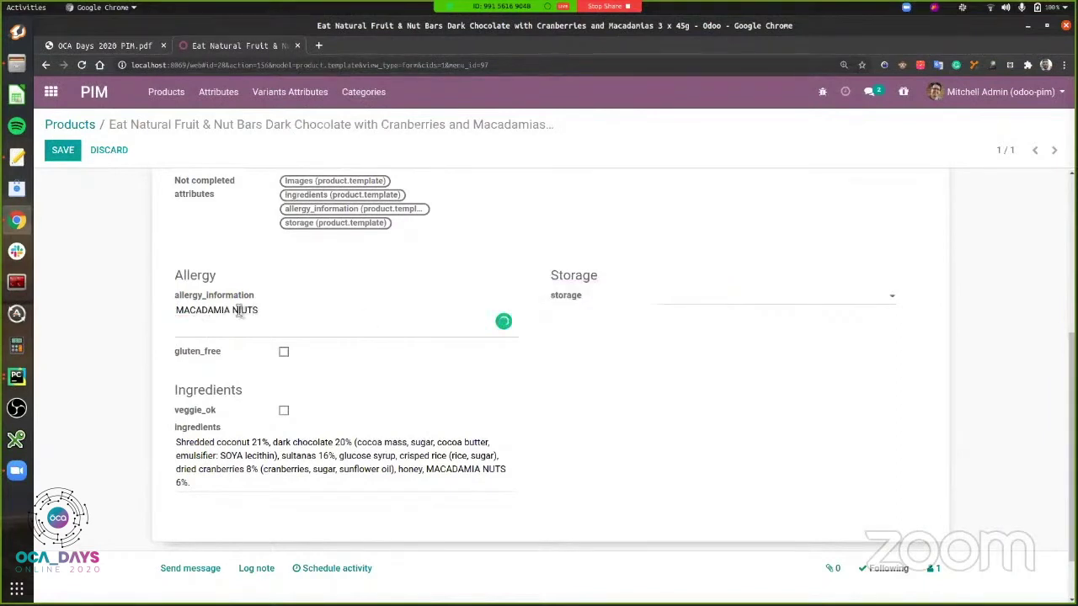
{"action": "left_click", "coordinate": [238, 311]}
{"action": "key", "text": "Delete"}
Set the product's storage attribute to Ambient and save the product
{"action": "left_click", "coordinate": [685, 294]}
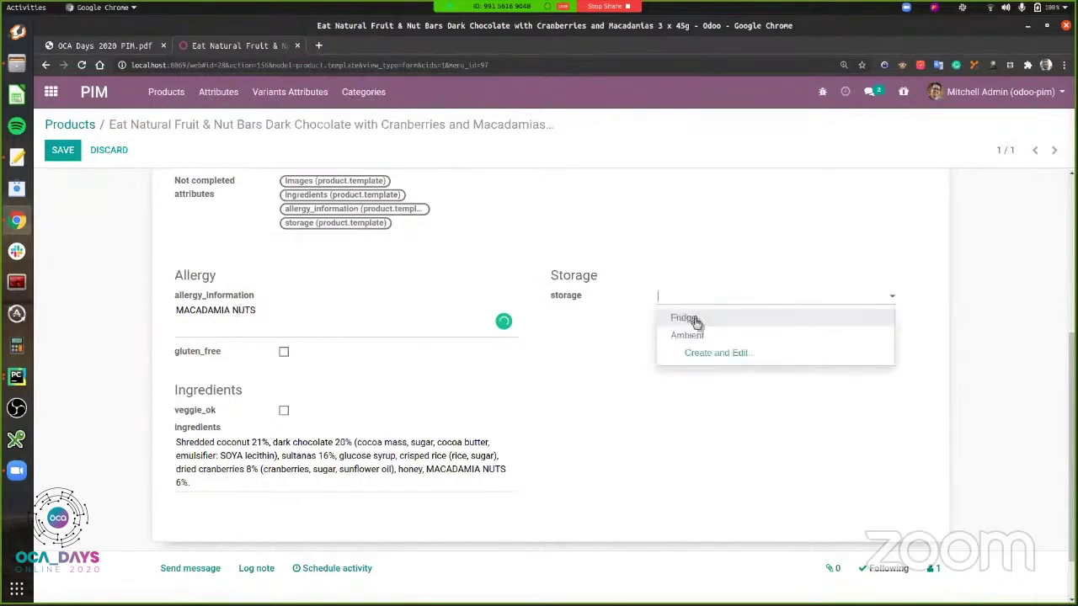
{"action": "left_click", "coordinate": [686, 335]}
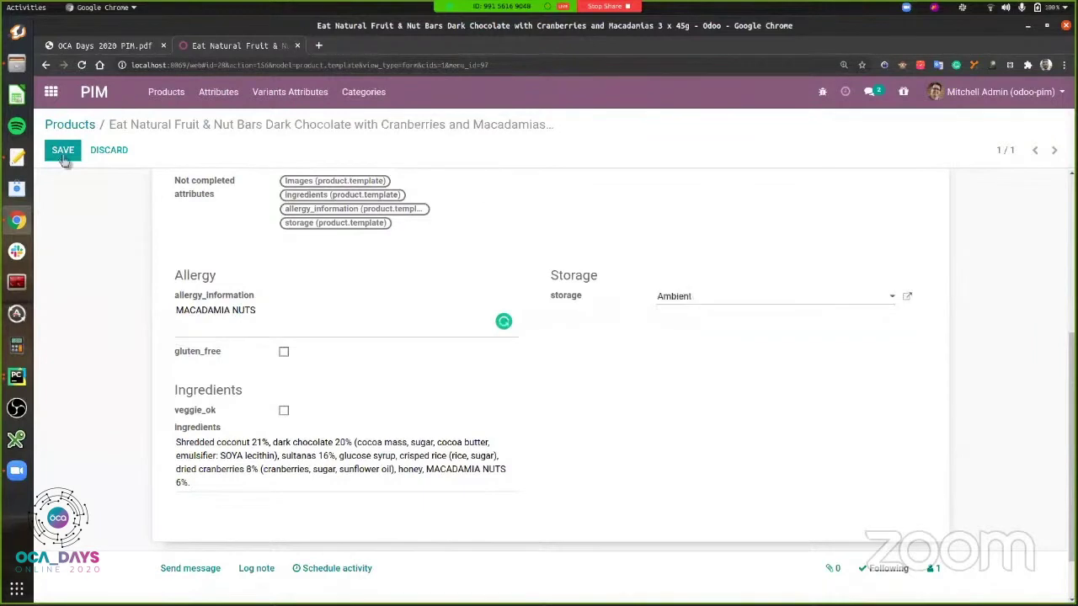
{"action": "left_click", "coordinate": [63, 153]}
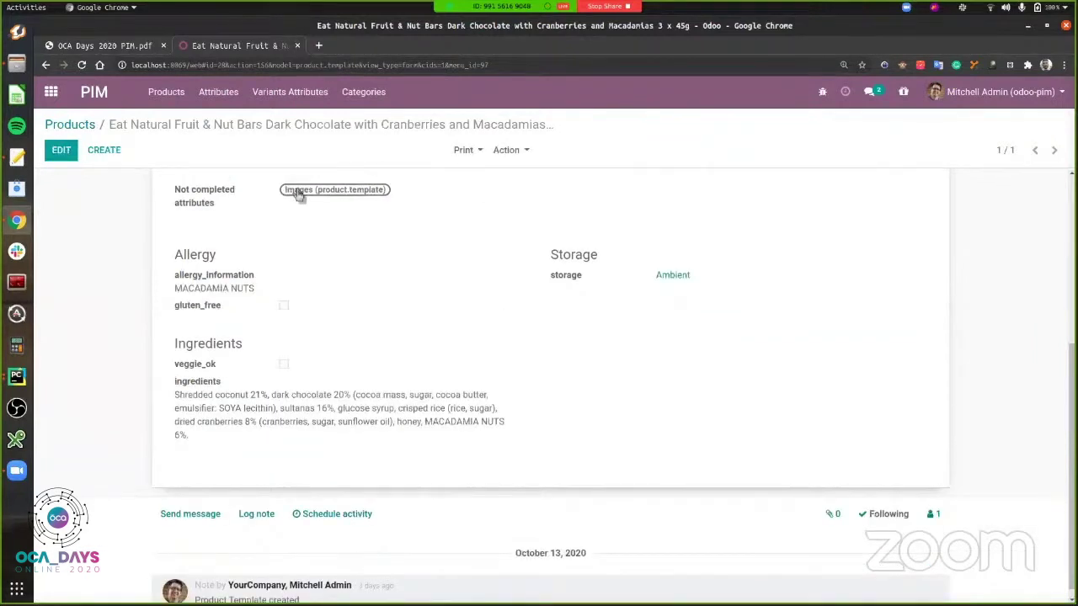
Edit the product and add cereal_bar.png from the Pictures folder in Files to its images
{"action": "scroll", "coordinate": [298, 193], "scroll_direction": "up", "scroll_amount": 1}
{"action": "scroll", "coordinate": [345, 294], "scroll_direction": "up", "scroll_amount": 1}
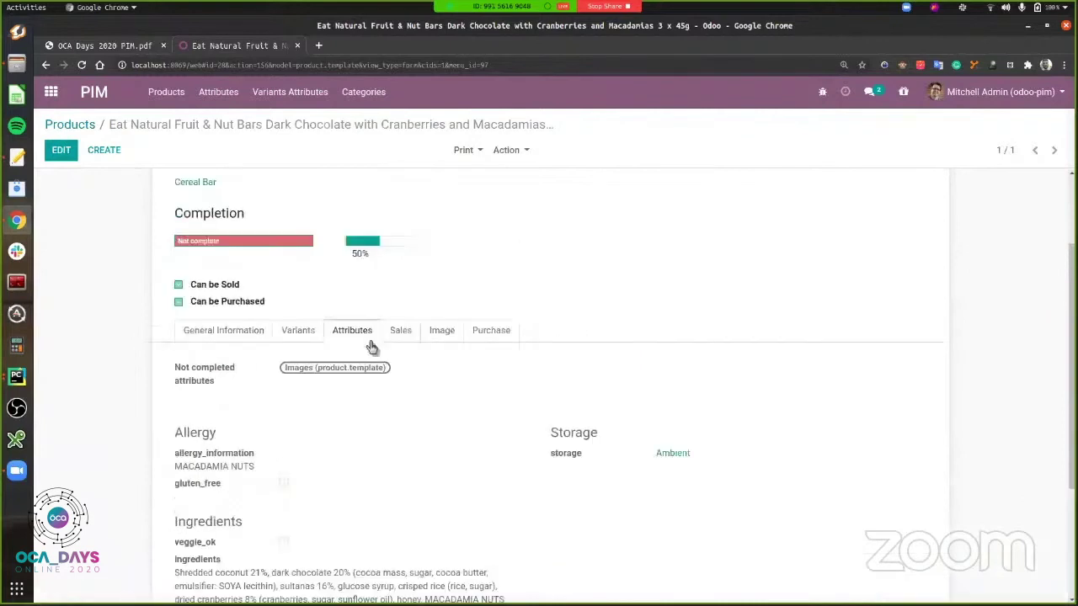
{"action": "left_click_drag", "start_coordinate": [356, 253], "coordinate": [379, 264]}
{"action": "left_click", "coordinate": [444, 334]}
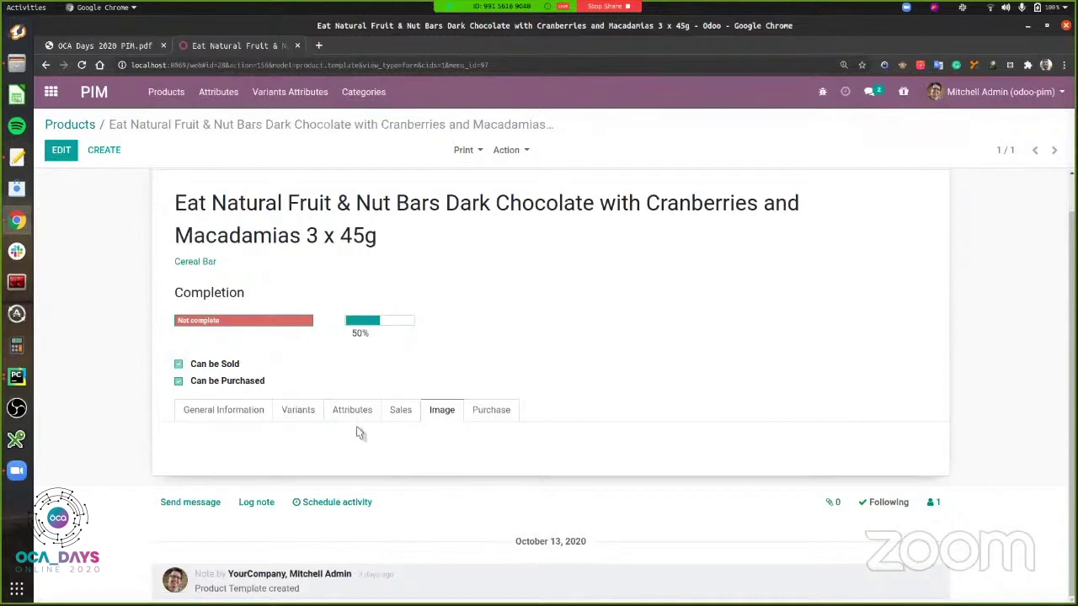
{"action": "left_click", "coordinate": [62, 151]}
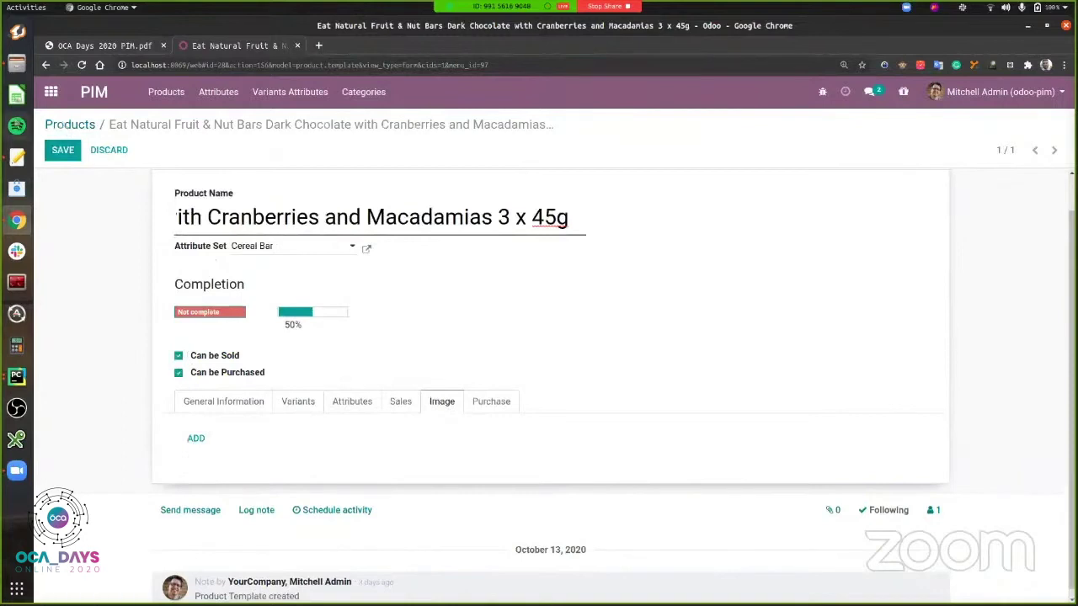
{"action": "left_click", "coordinate": [195, 438]}
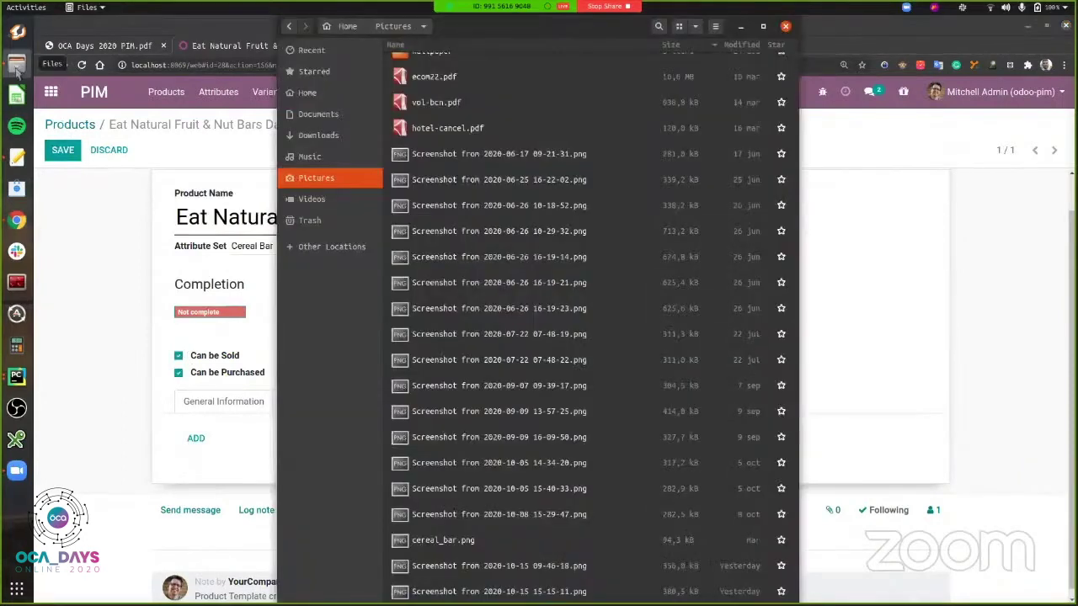
{"action": "left_click", "coordinate": [453, 543]}
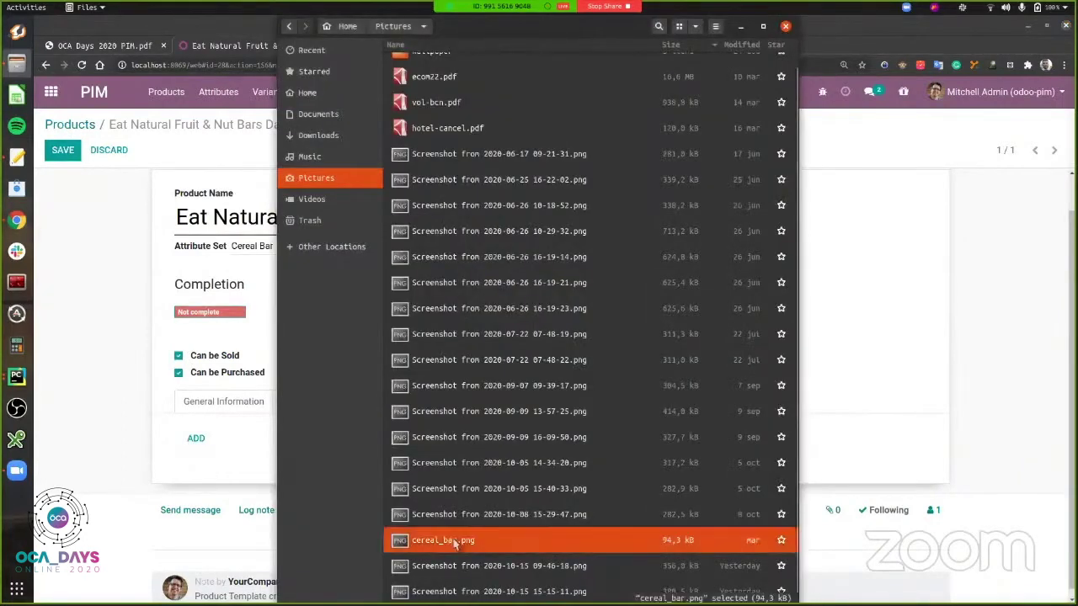
{"action": "left_click_drag", "start_coordinate": [453, 543], "coordinate": [196, 438]}
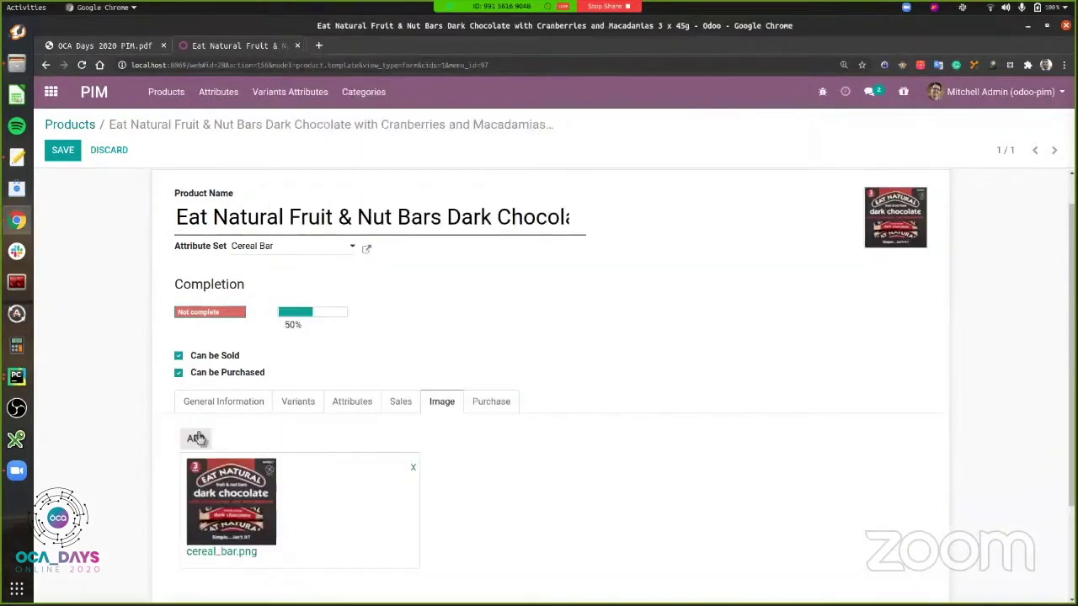
Save the product with its new image and check its completion status
{"action": "left_click", "coordinate": [52, 150]}
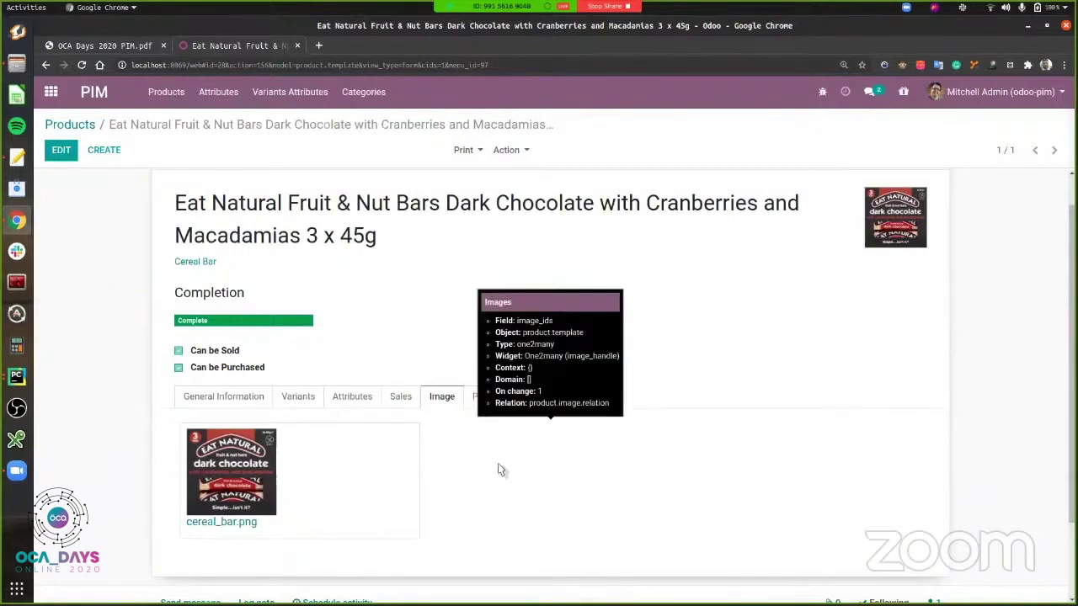
{"action": "scroll", "coordinate": [151, 370], "scroll_direction": "down", "scroll_amount": 2}
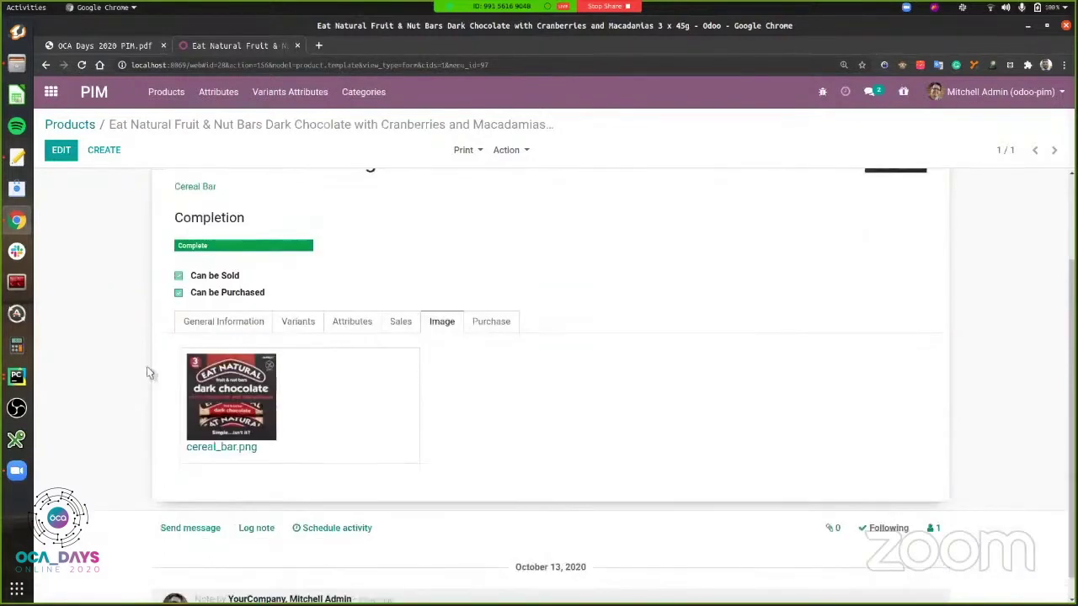
{"action": "scroll", "coordinate": [146, 366], "scroll_direction": "up", "scroll_amount": 1}
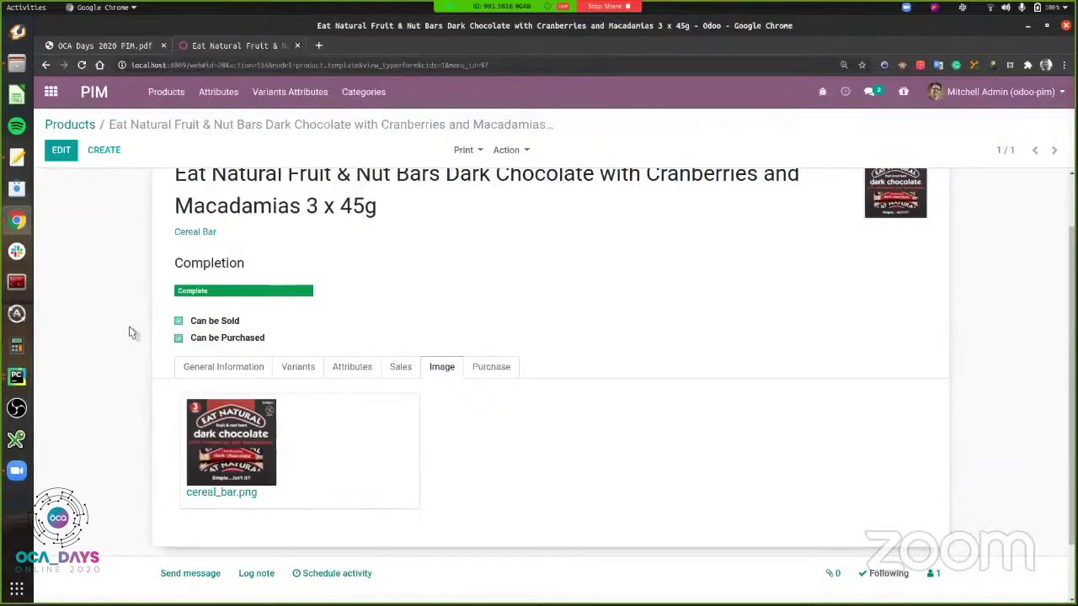
{"action": "scroll", "coordinate": [304, 354], "scroll_direction": "up", "scroll_amount": 1}
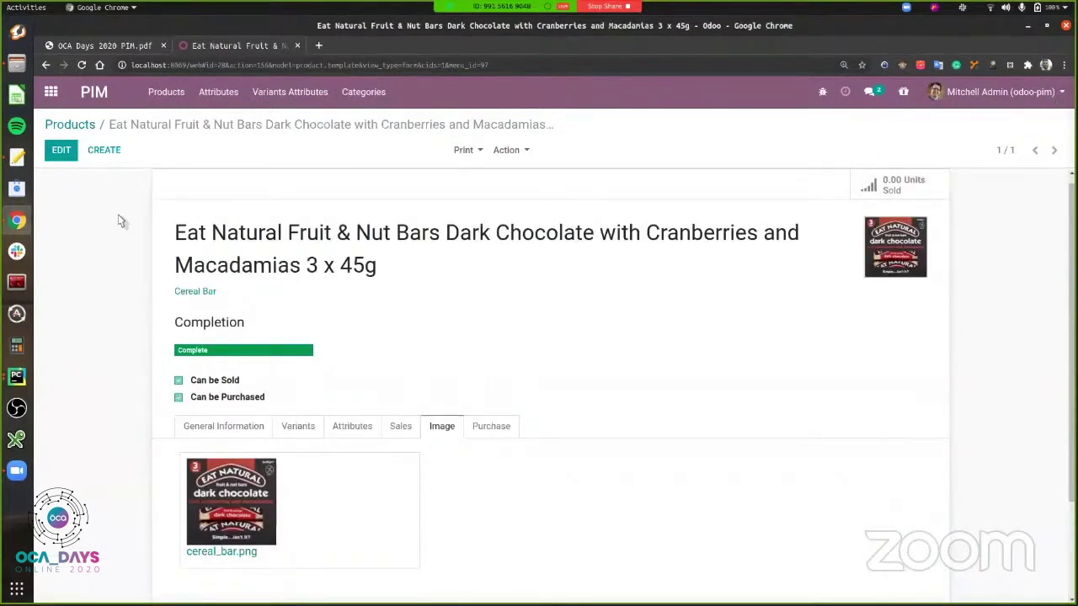
Check the ingredients attribute's Searchable option, search the products by ingredients for coconut, and clear the search
{"action": "left_click", "coordinate": [212, 93]}
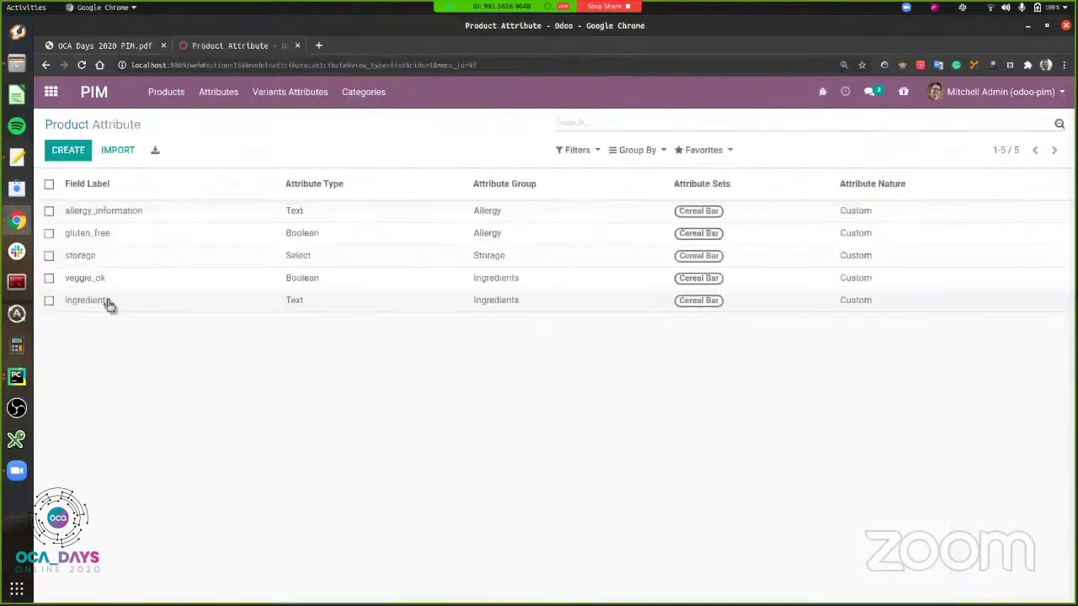
{"action": "left_click", "coordinate": [108, 303]}
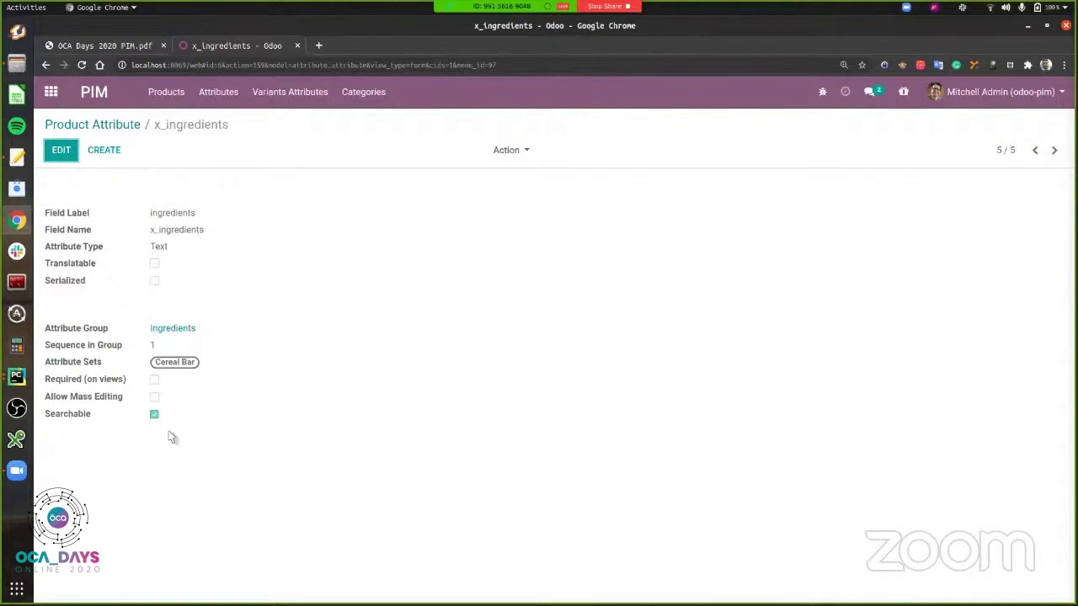
{"action": "left_click", "coordinate": [167, 93]}
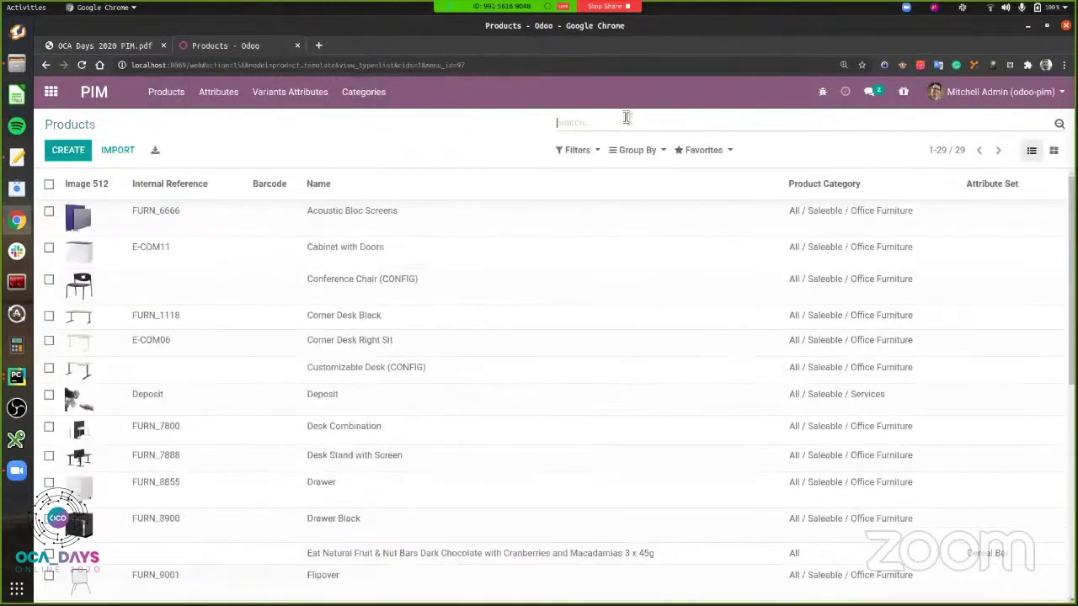
{"action": "type", "text": "c"}
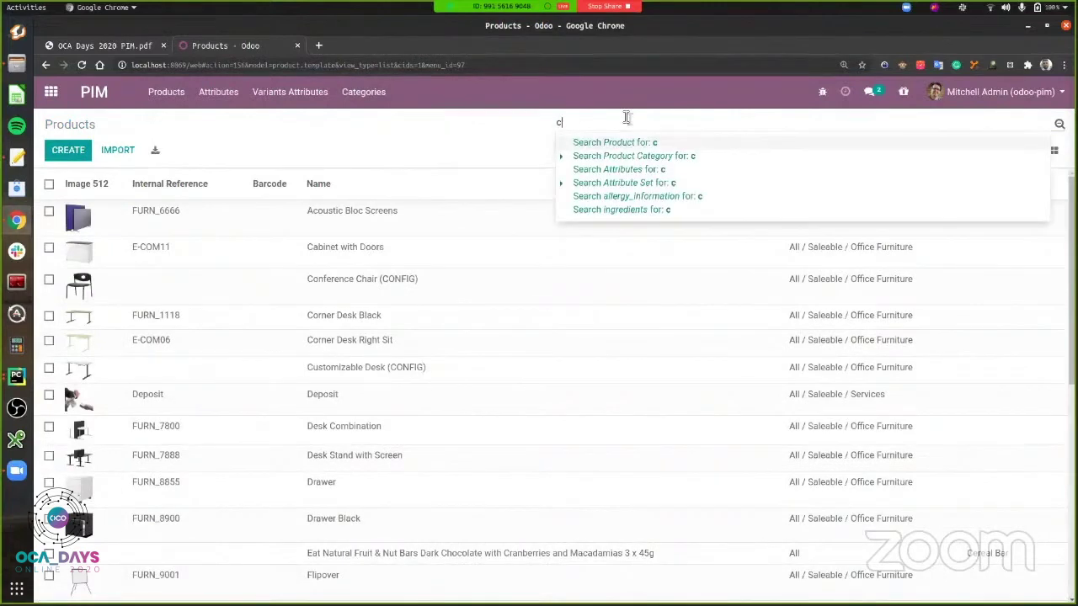
{"action": "type", "text": "oconut"}
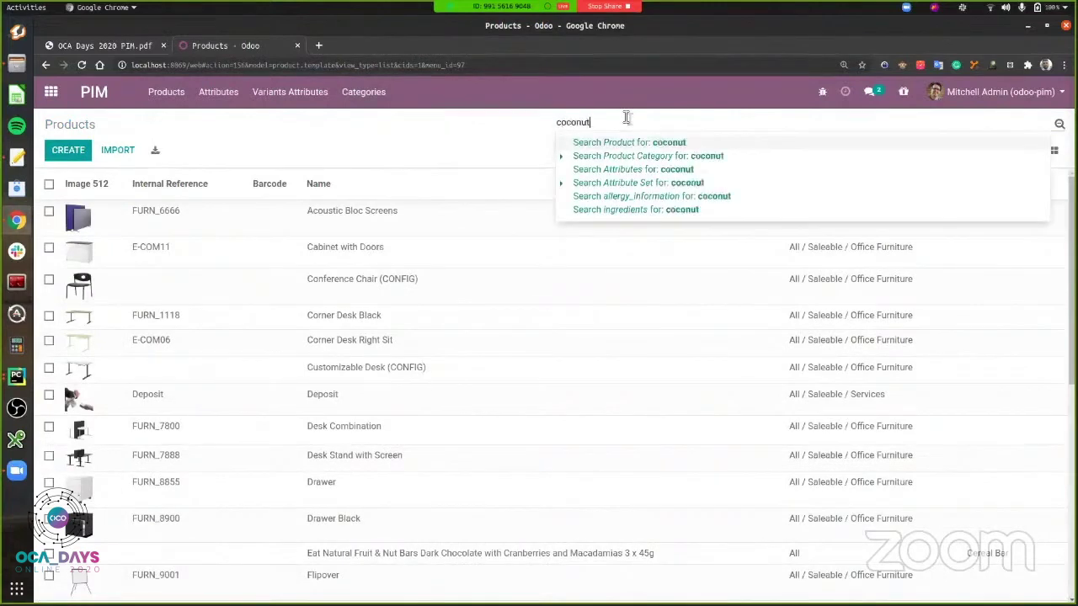
{"action": "left_click", "coordinate": [642, 211]}
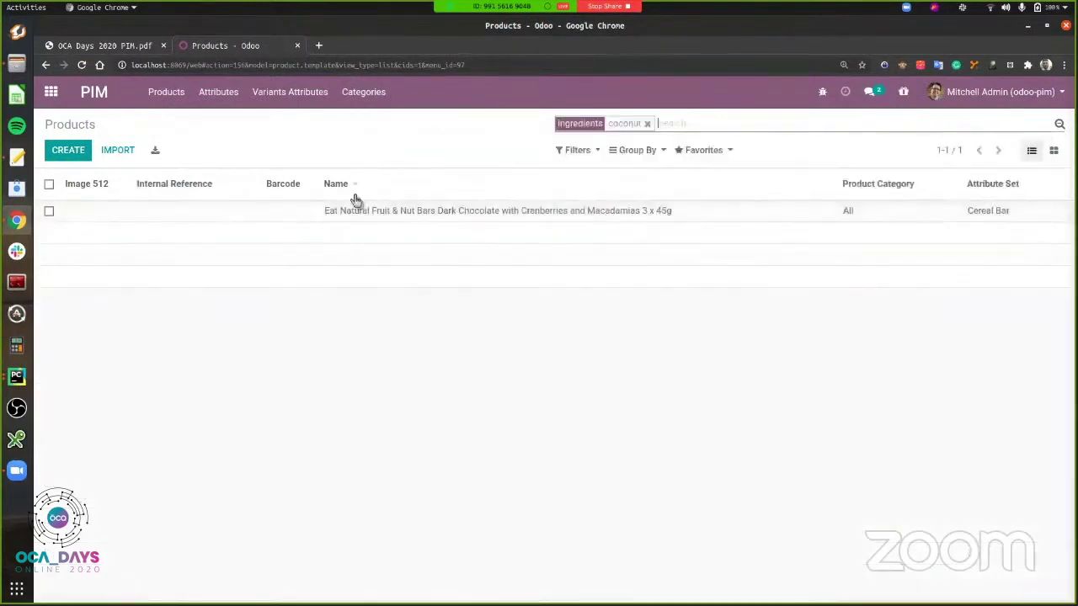
{"action": "left_click", "coordinate": [648, 124]}
Look through the product attributes to the gluten_free record and check its Allow Mass Editing option
{"action": "left_click", "coordinate": [236, 98]}
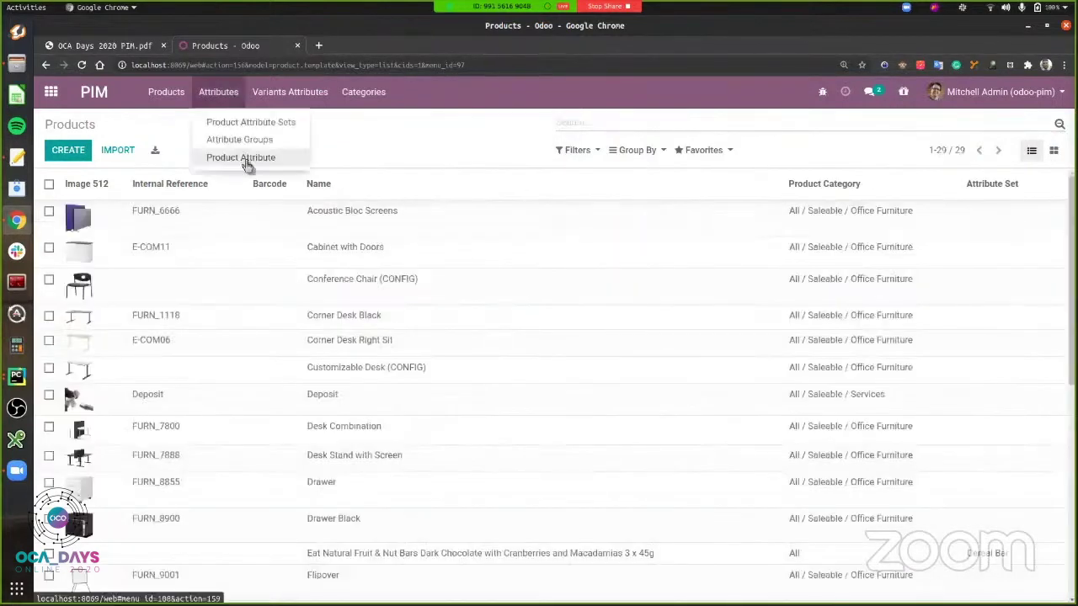
{"action": "left_click", "coordinate": [245, 160]}
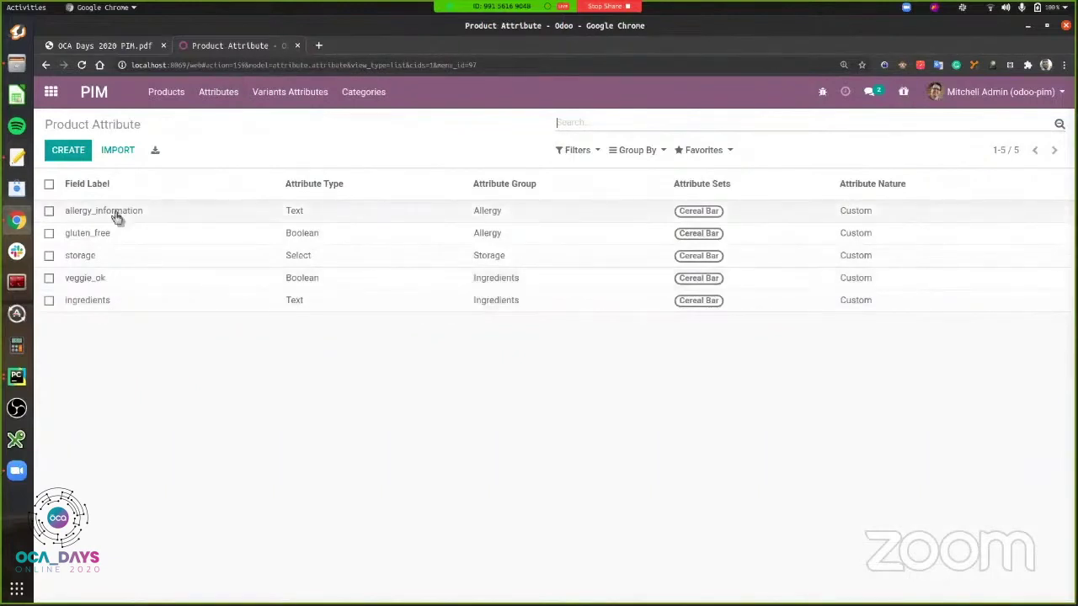
{"action": "left_click", "coordinate": [93, 281]}
{"action": "left_click", "coordinate": [1038, 150]}
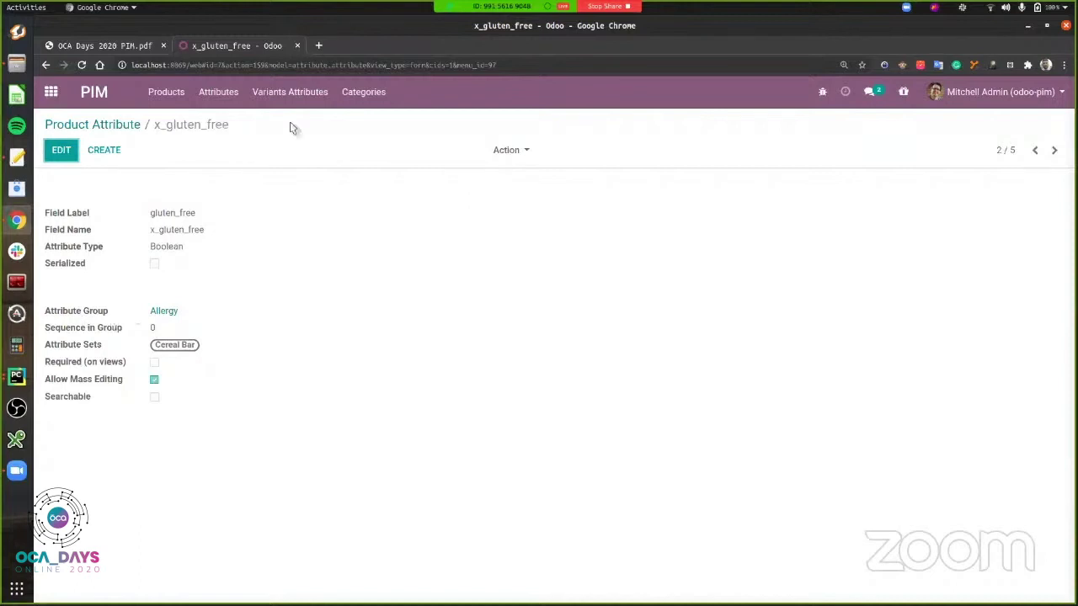
Search the products for bar, open Mass Operation (Allergy) for the cereal bar product, and close it without applying
{"action": "left_click", "coordinate": [179, 96]}
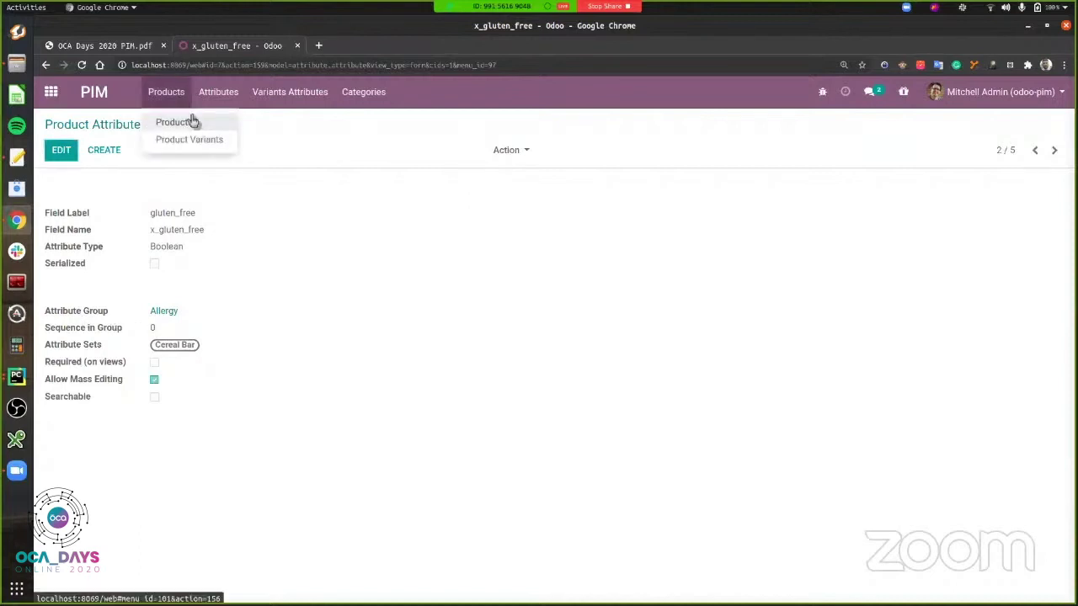
{"action": "left_click", "coordinate": [193, 123]}
{"action": "type", "text": "bar"}
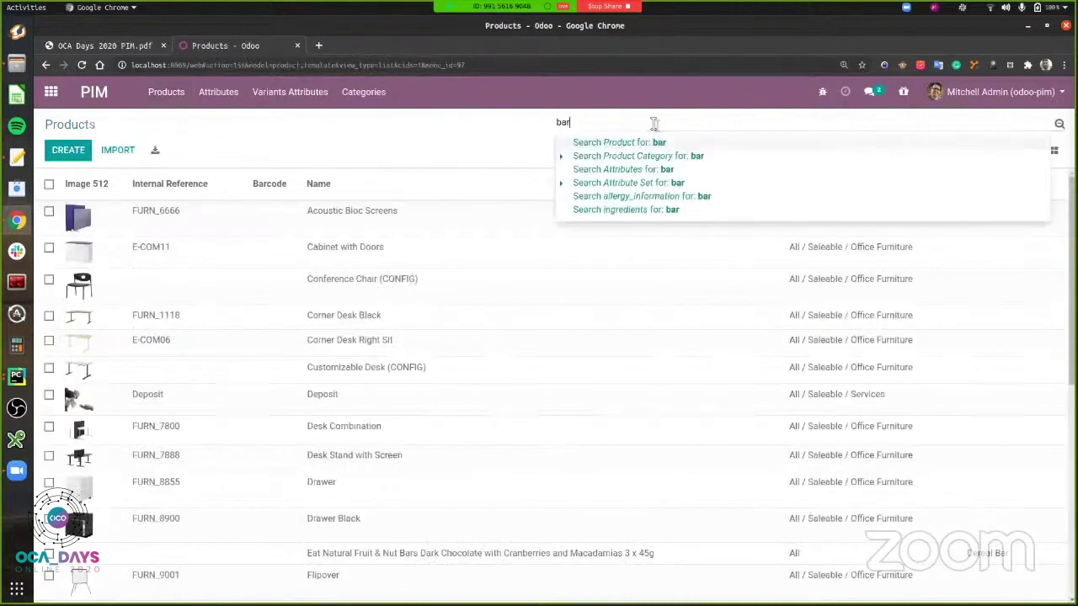
{"action": "key", "text": "Return"}
{"action": "left_click", "coordinate": [49, 211]}
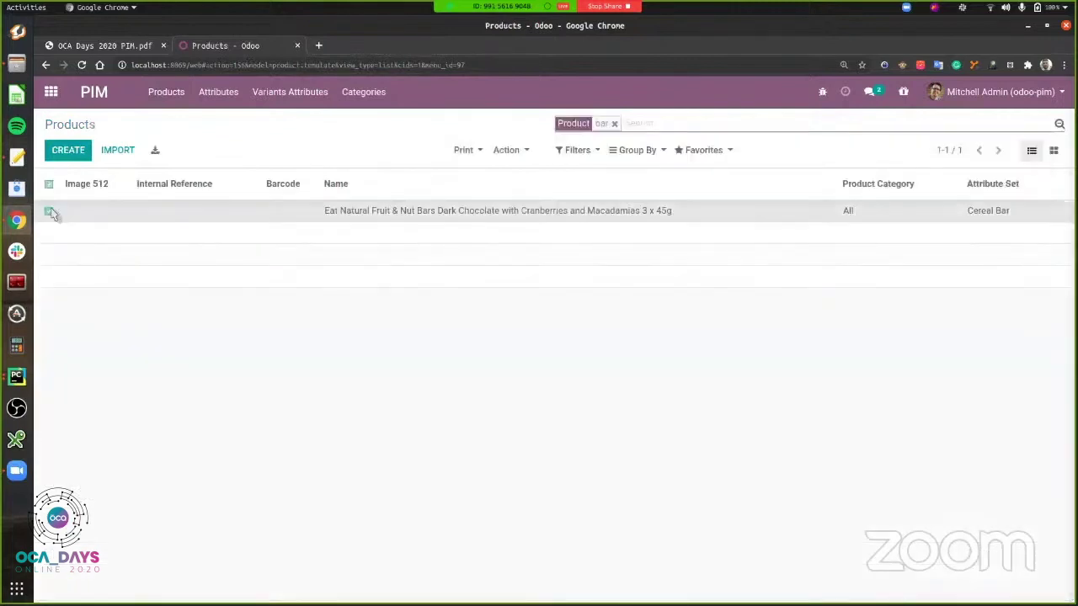
{"action": "left_click", "coordinate": [523, 153]}
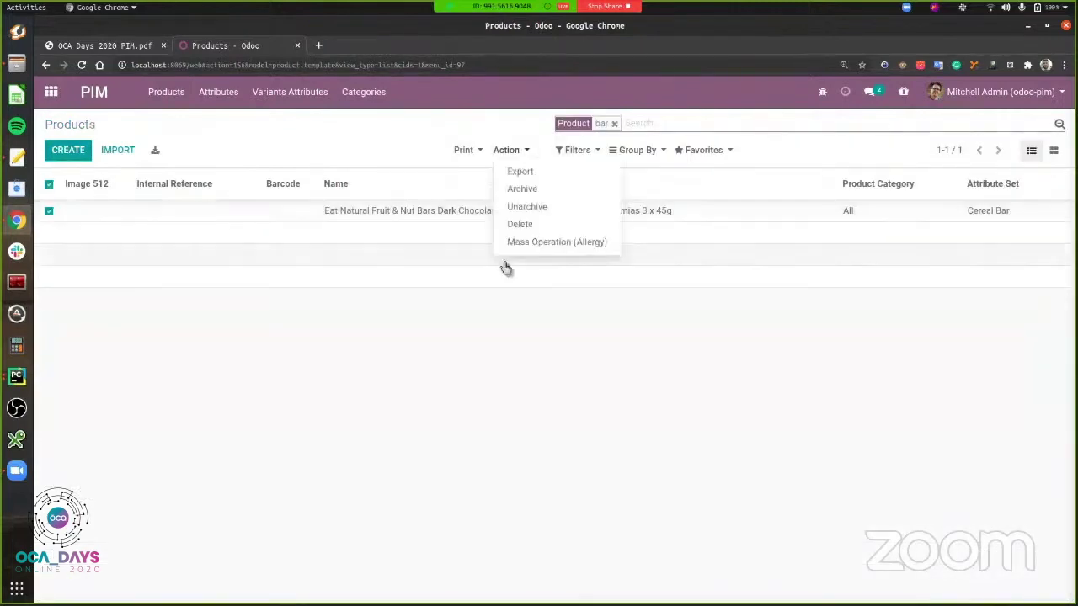
{"action": "left_click", "coordinate": [593, 245]}
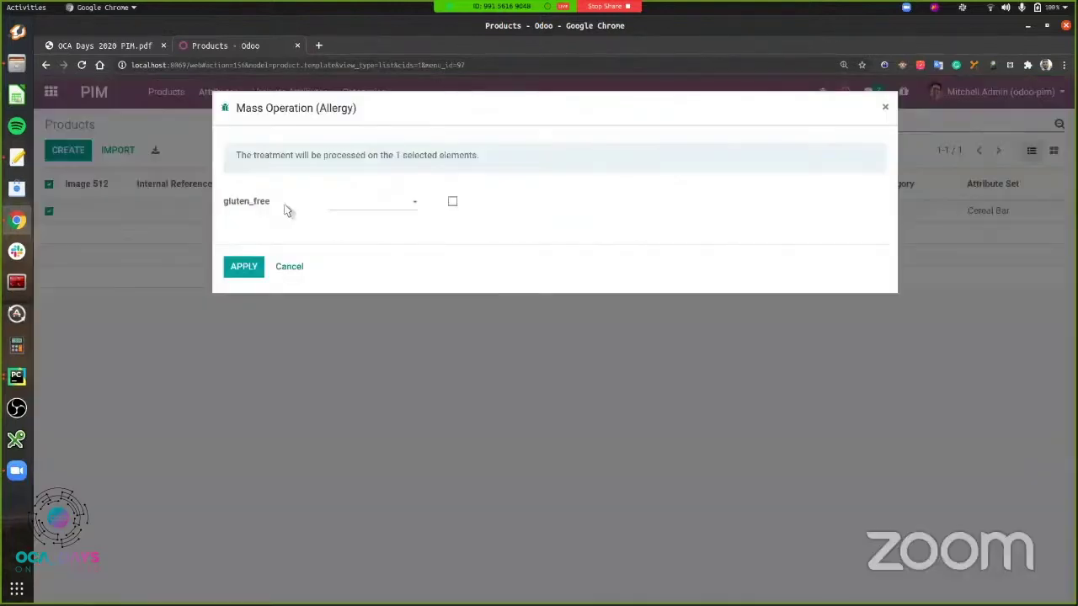
{"action": "left_click", "coordinate": [290, 267]}
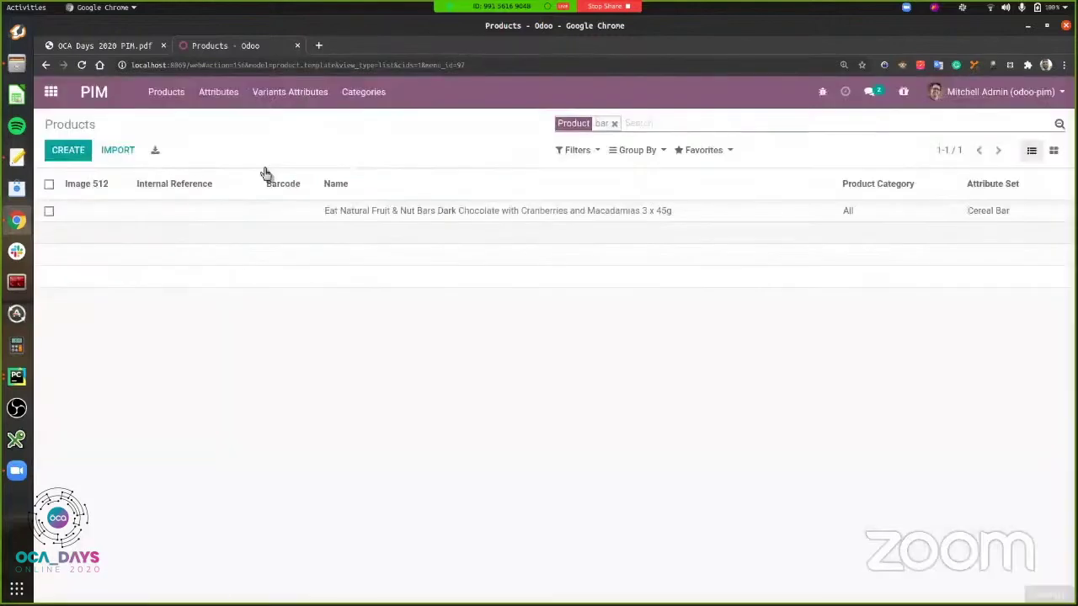
Enable Allow Mass Editing on the storage product attribute and save it
{"action": "left_click", "coordinate": [218, 92]}
{"action": "left_click", "coordinate": [252, 158]}
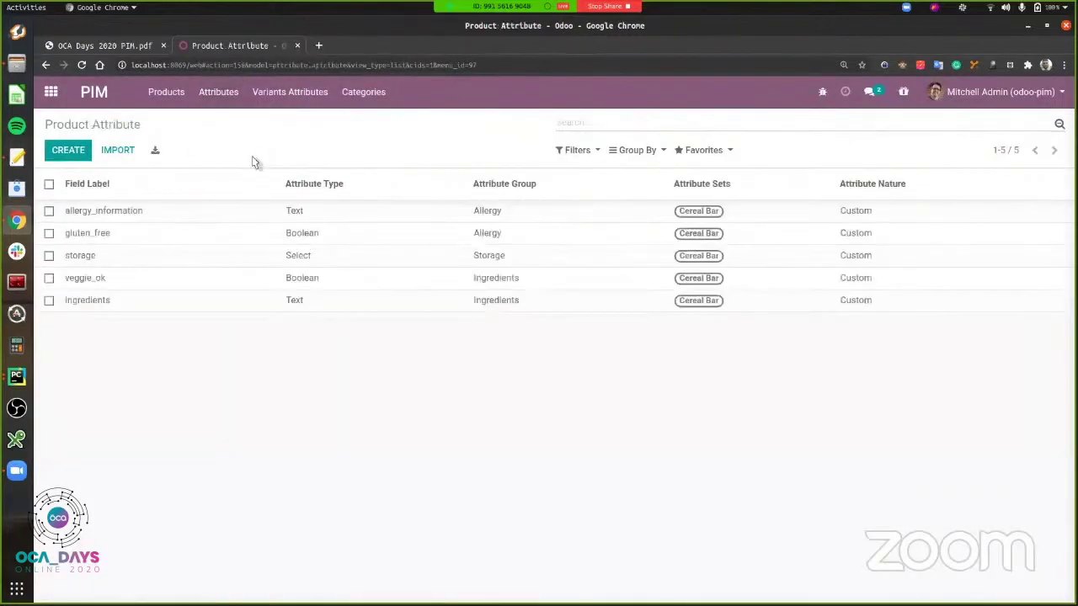
{"action": "left_click", "coordinate": [94, 267]}
{"action": "left_click", "coordinate": [62, 151]}
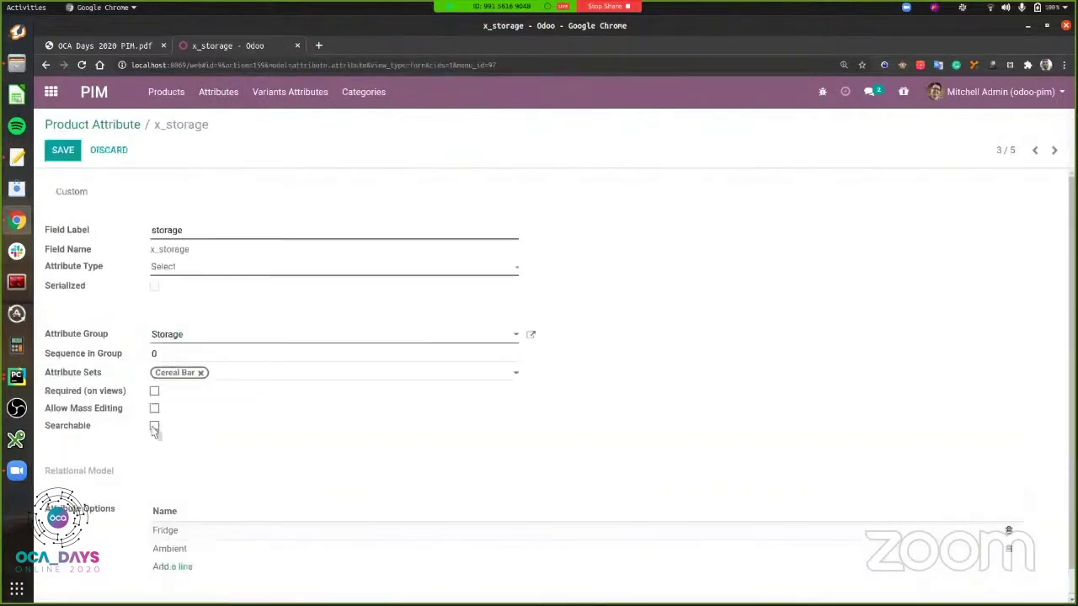
{"action": "left_click", "coordinate": [154, 409]}
{"action": "left_click", "coordinate": [64, 152]}
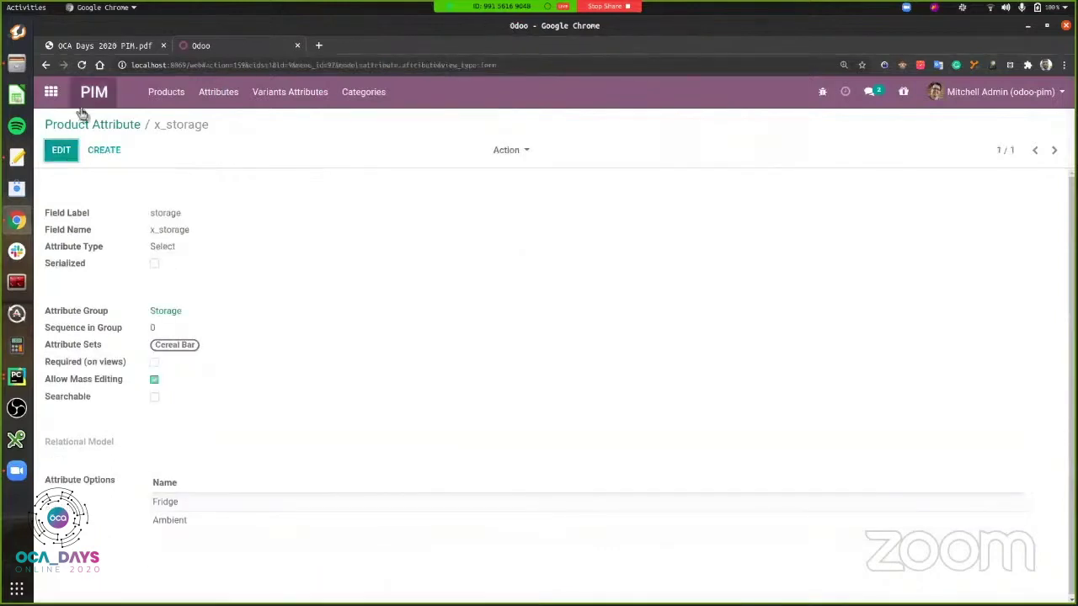
Search the products for bar, select the cereal bar product, and check which mass operations are available for it
{"action": "left_click", "coordinate": [166, 92]}
{"action": "left_click", "coordinate": [174, 122]}
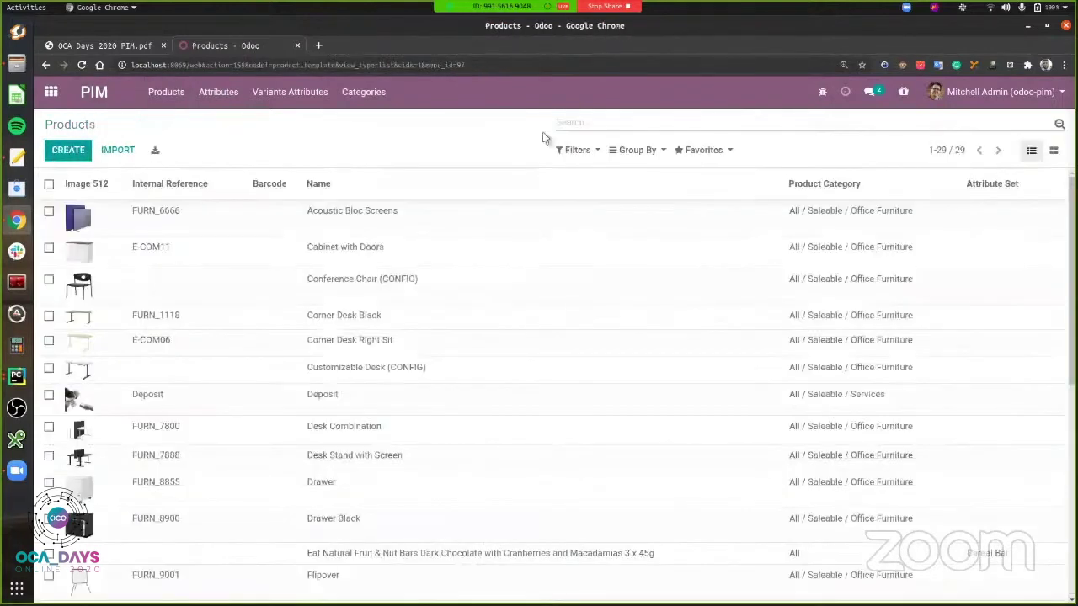
{"action": "type", "text": "bar"}
{"action": "key", "text": "Return"}
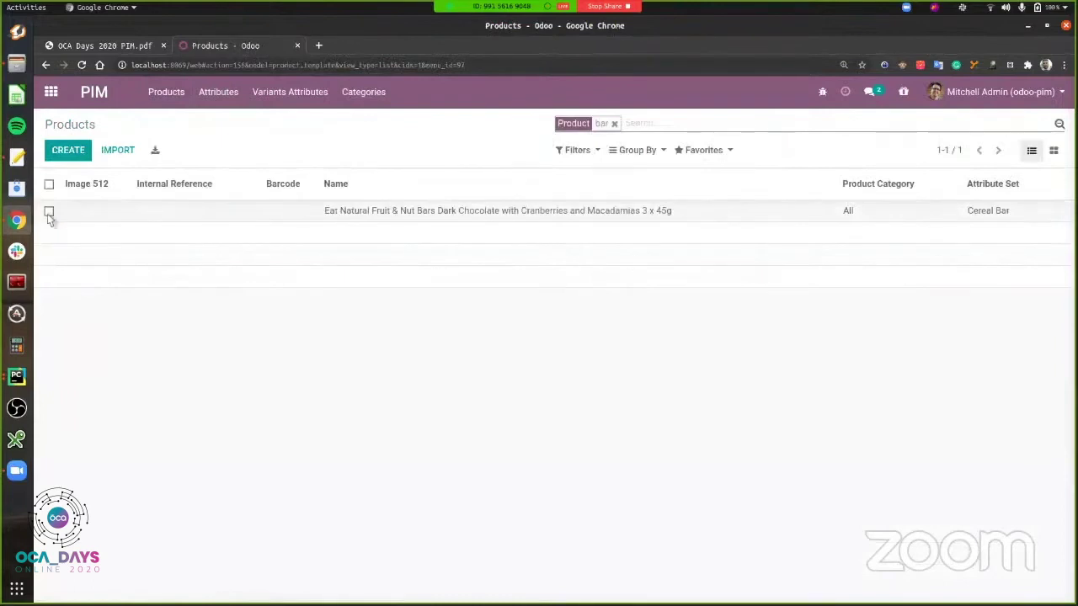
{"action": "left_click", "coordinate": [48, 211]}
{"action": "left_click", "coordinate": [507, 150]}
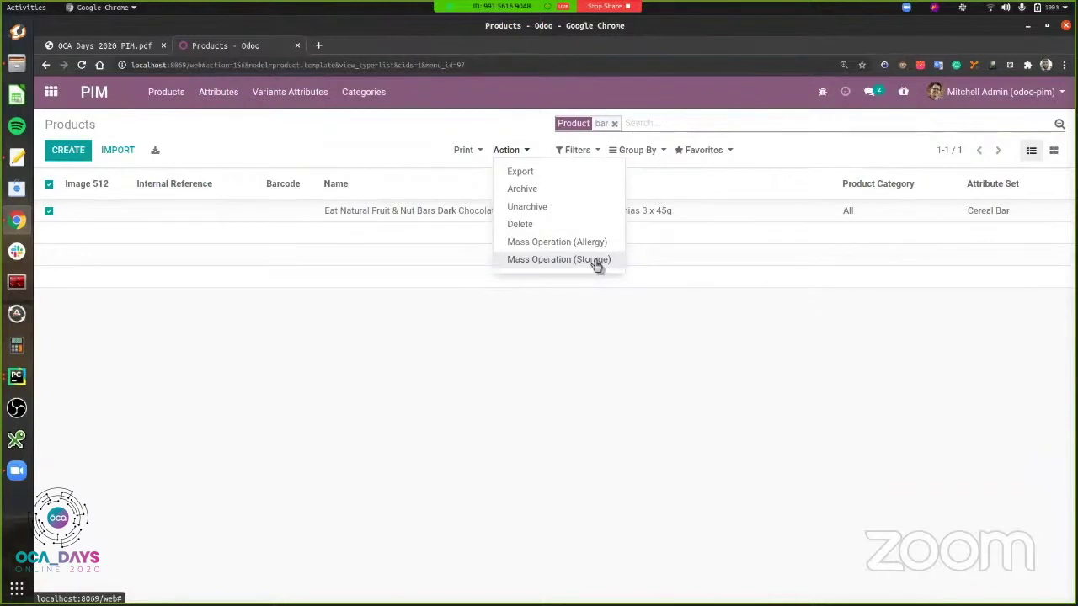
{"action": "left_click", "coordinate": [530, 320]}
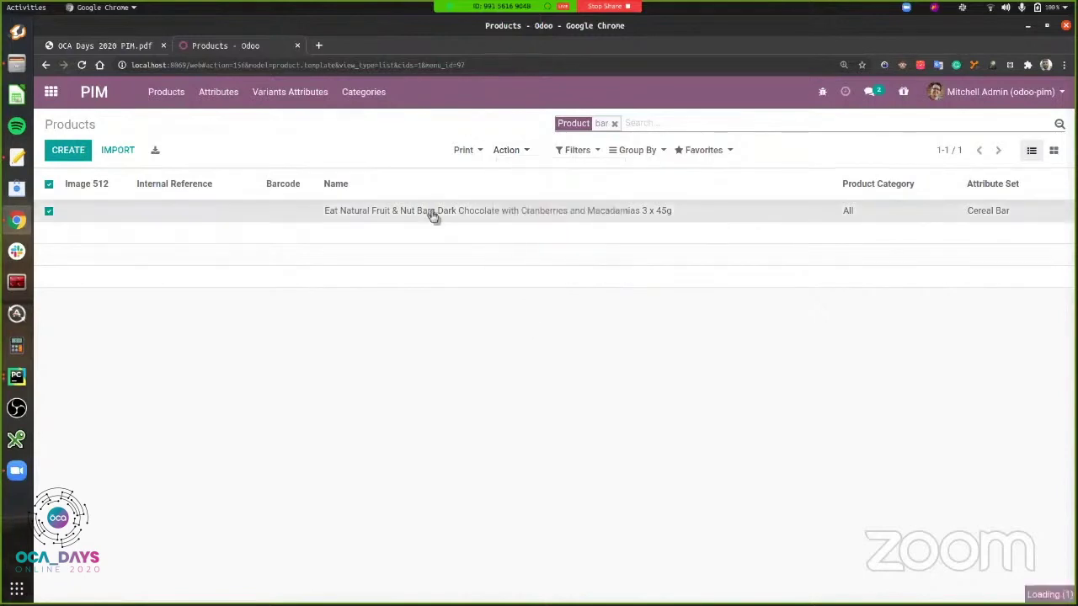
Open the cereal bar product and examine how its attributes are grouped and ordered
{"action": "left_click", "coordinate": [432, 211]}
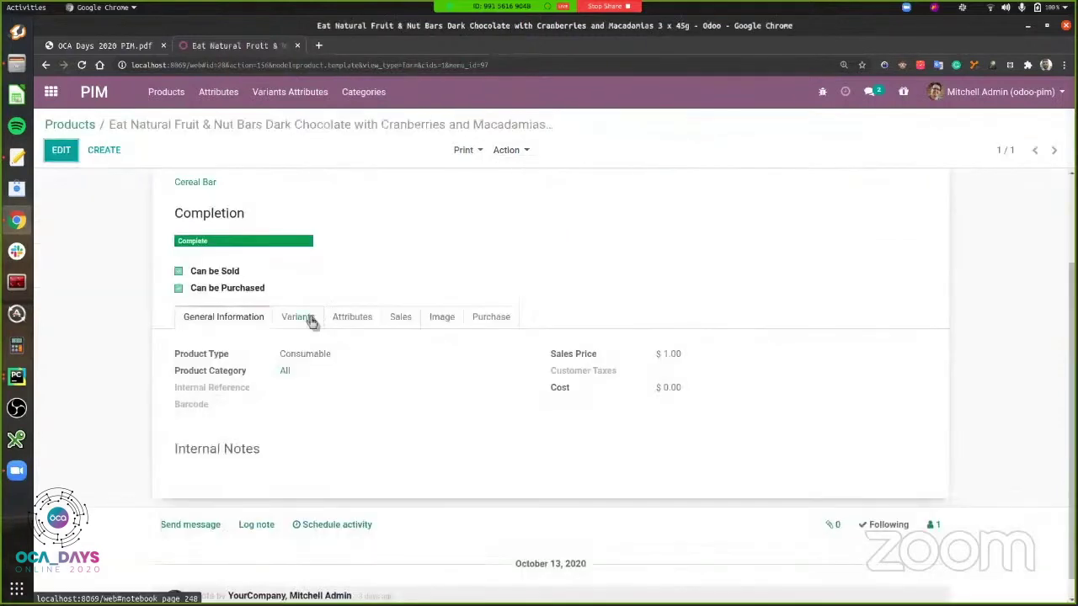
{"action": "left_click", "coordinate": [352, 316]}
{"action": "scroll", "coordinate": [320, 358], "scroll_direction": "down", "scroll_amount": 2}
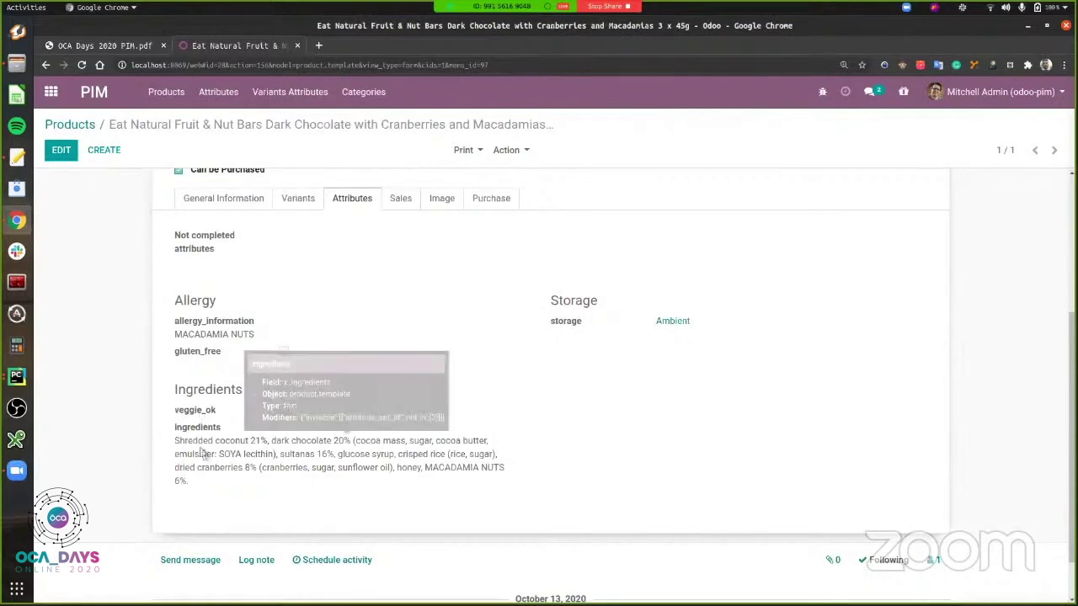
Move the Storage attribute group to the first place, above Ingredients and Allergy
{"action": "left_click", "coordinate": [206, 94]}
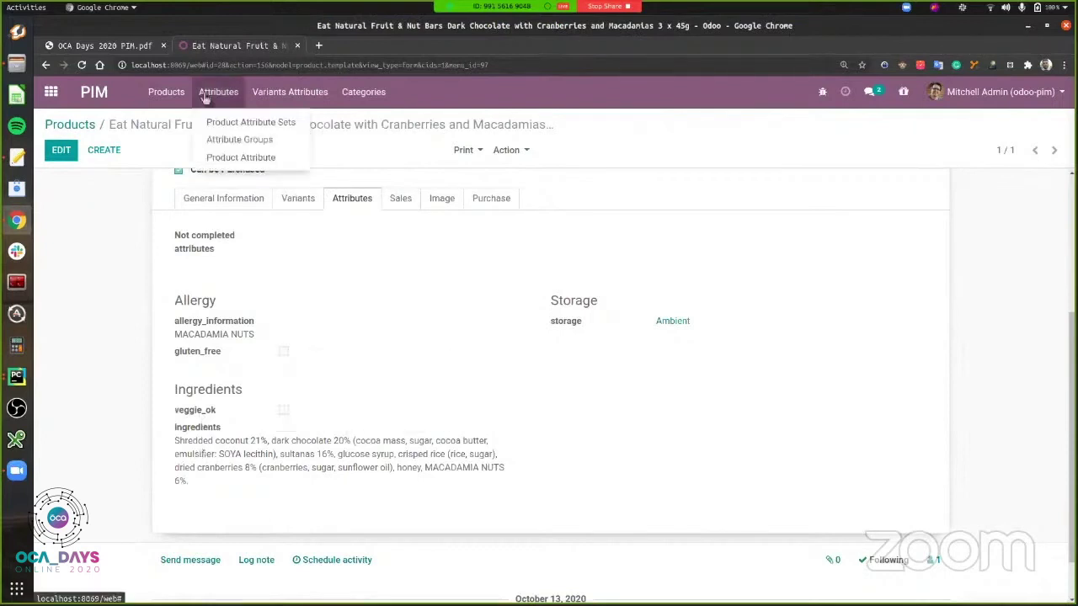
{"action": "left_click", "coordinate": [249, 126]}
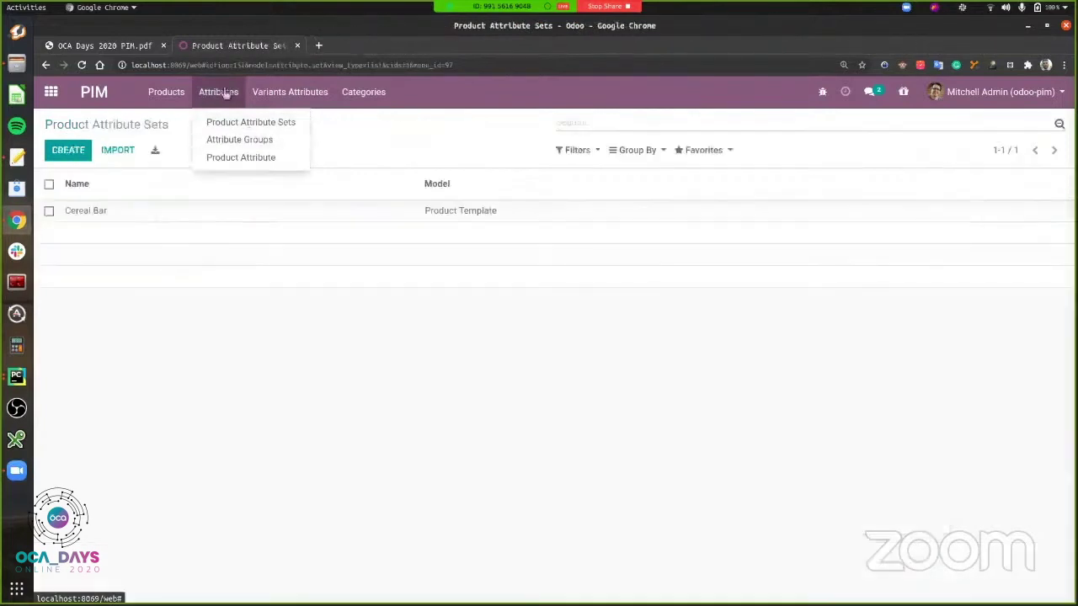
{"action": "left_click", "coordinate": [236, 140]}
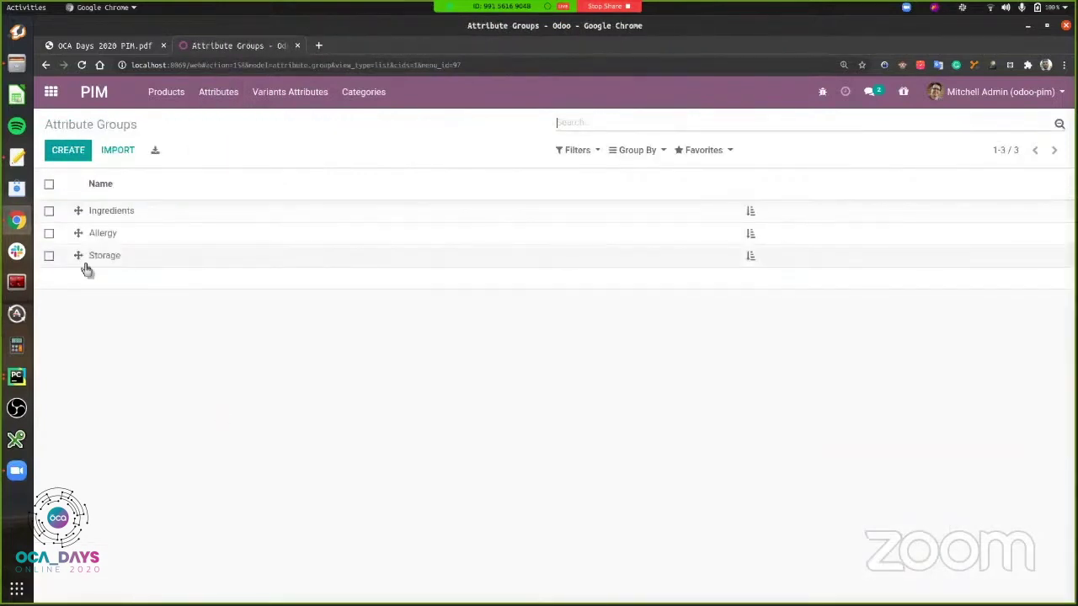
{"action": "left_click_drag", "start_coordinate": [77, 255], "coordinate": [73, 211]}
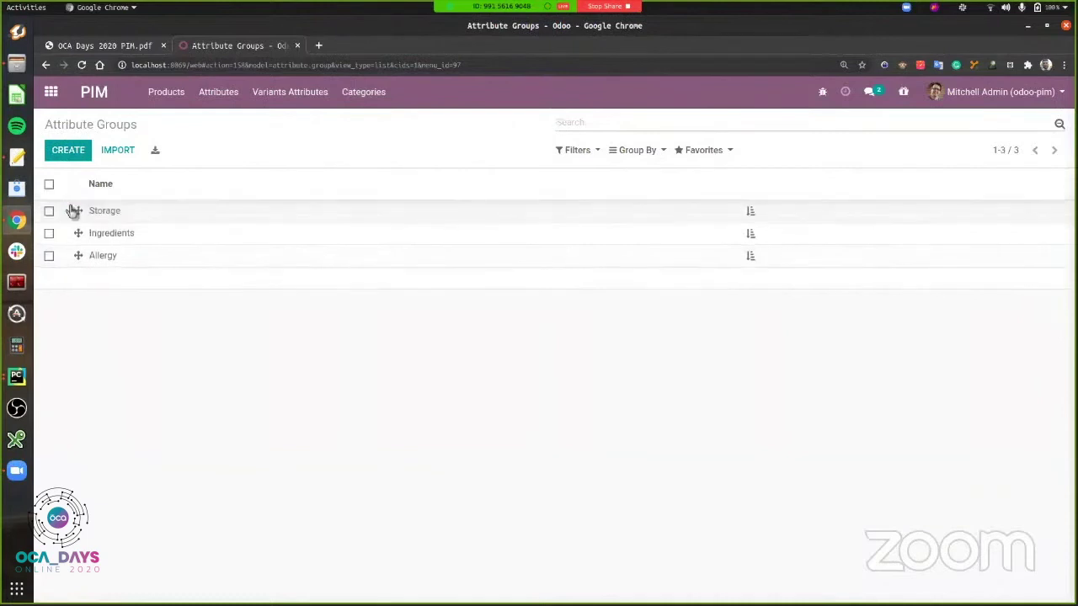
Reorder the Allergy group's attributes so gluten_free comes before allergy_information, and view the full product attribute list
{"action": "left_click", "coordinate": [751, 263]}
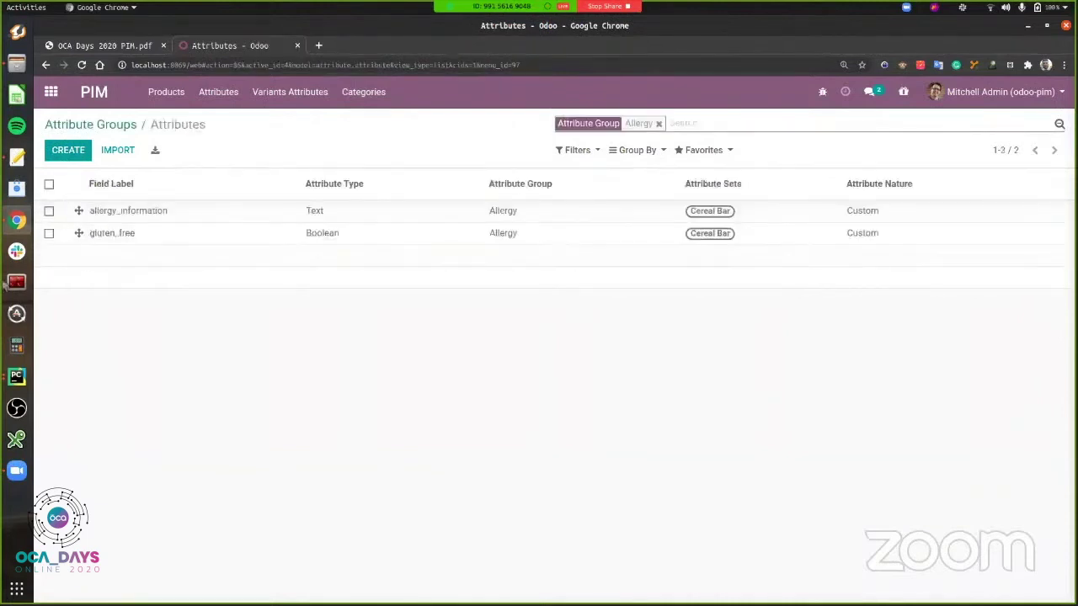
{"action": "left_click_drag", "start_coordinate": [80, 234], "coordinate": [76, 209]}
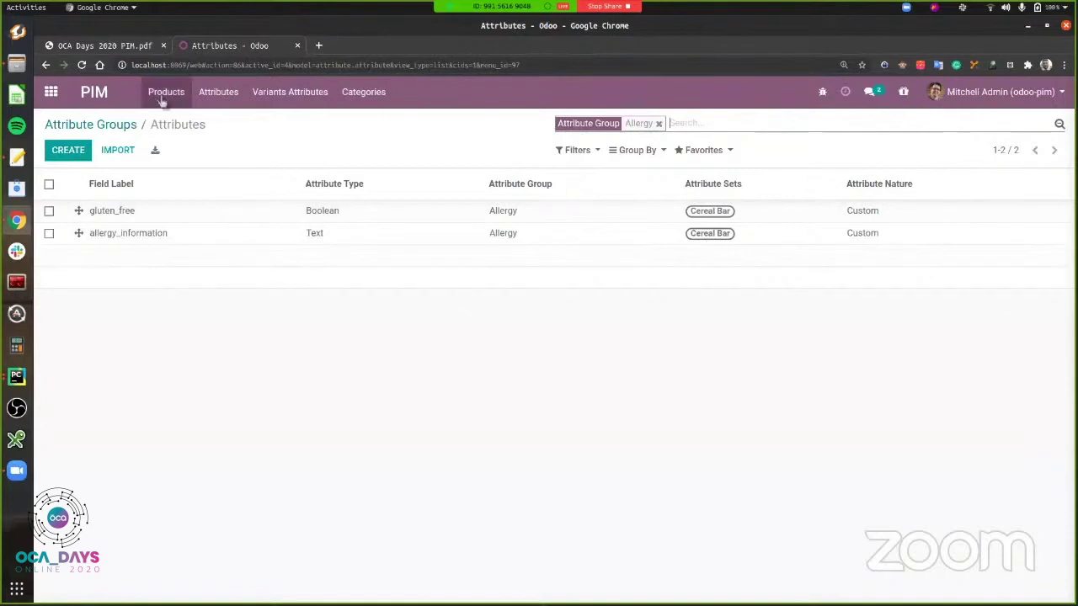
{"action": "left_click", "coordinate": [216, 94]}
{"action": "left_click", "coordinate": [227, 157]}
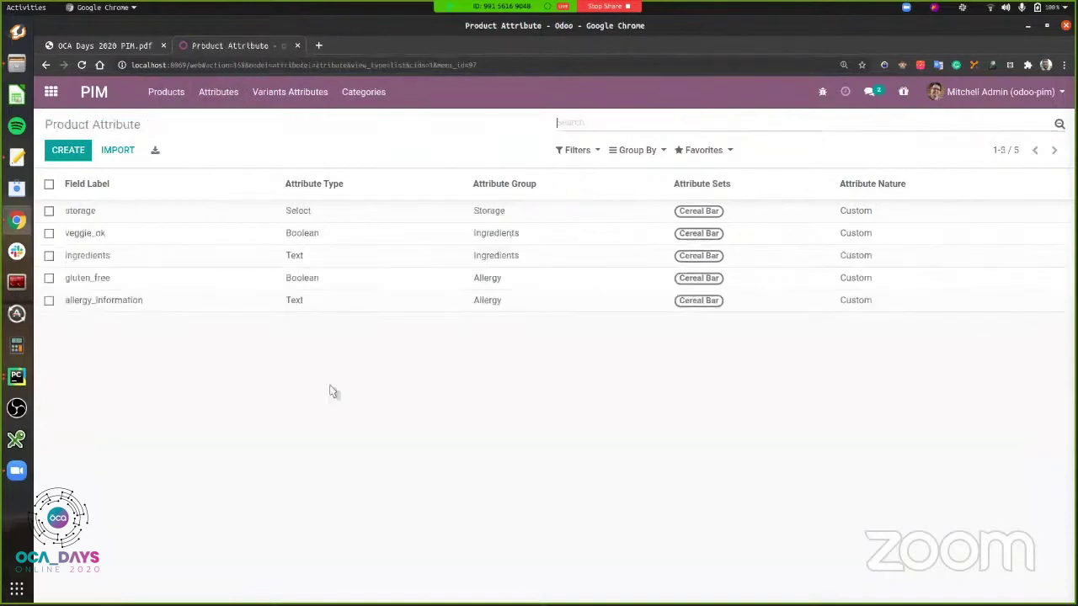
Return to the product list and search the products for bar
{"action": "left_click", "coordinate": [165, 92]}
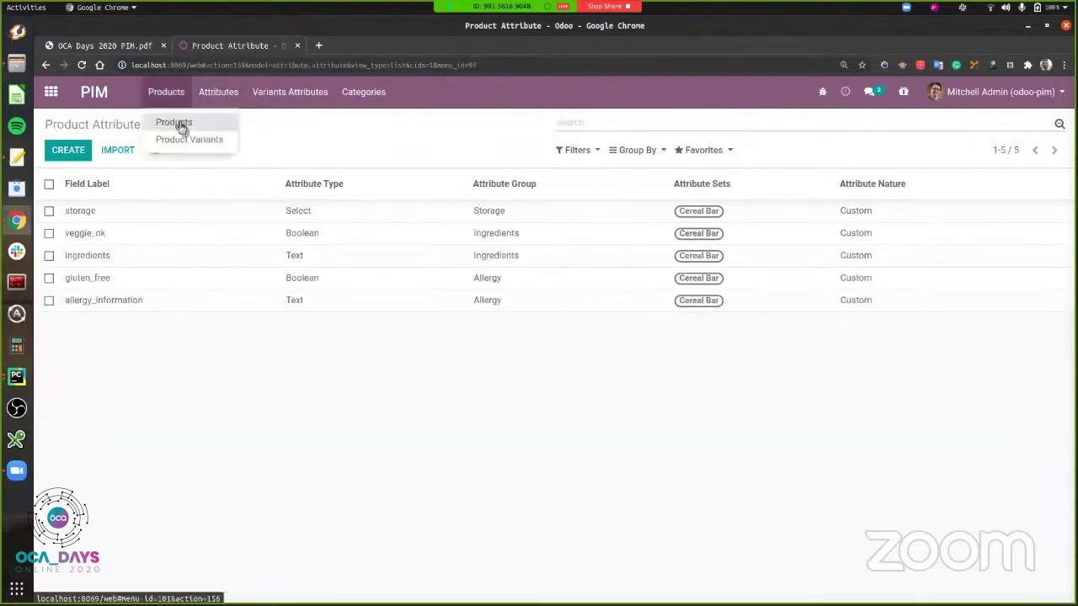
{"action": "left_click", "coordinate": [182, 127]}
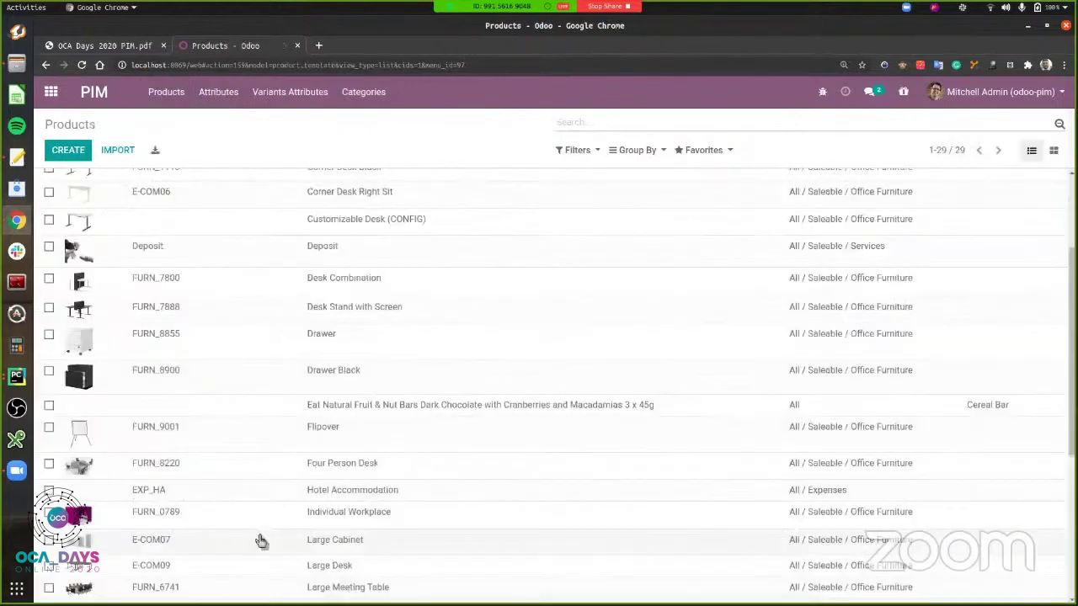
{"action": "scroll", "coordinate": [261, 541], "scroll_direction": "down", "scroll_amount": 4}
{"action": "left_click", "coordinate": [568, 124]}
{"action": "type", "text": "ba"}
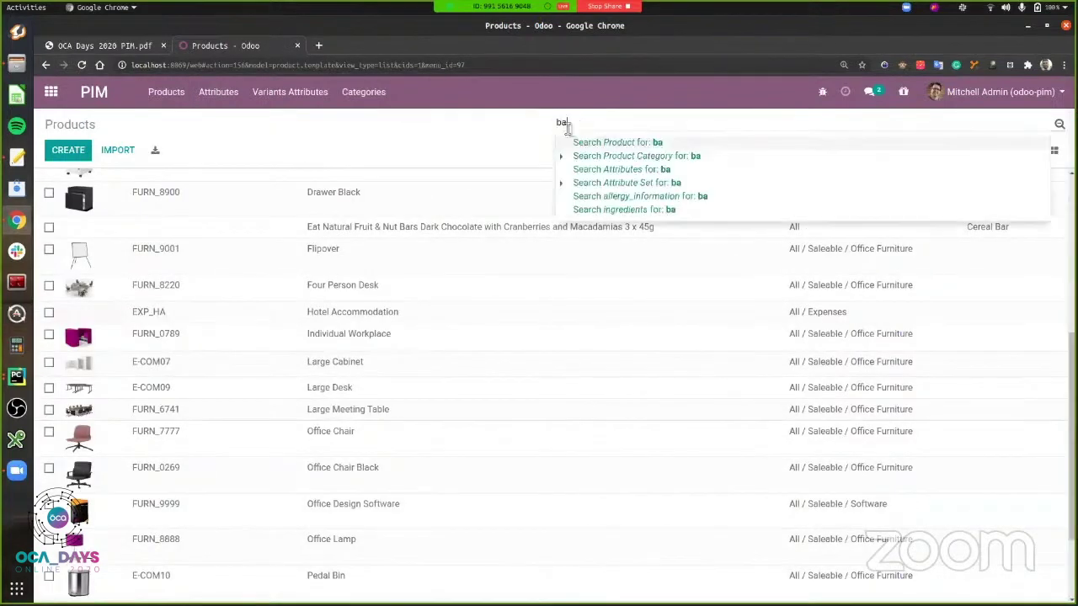
{"action": "type", "text": "r"}
{"action": "key", "text": "Return"}
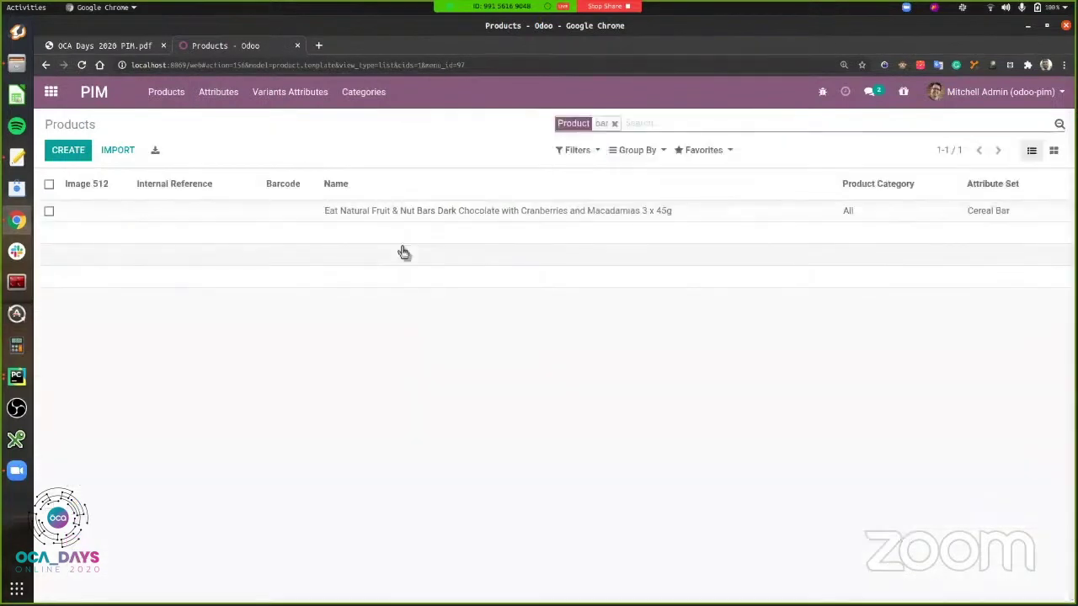
Open the cereal bar product, examine the order of its attribute groups and their attributes, and return to the product list
{"action": "left_click", "coordinate": [404, 210]}
{"action": "left_click", "coordinate": [366, 435]}
{"action": "scroll", "coordinate": [368, 437], "scroll_direction": "down", "scroll_amount": 3}
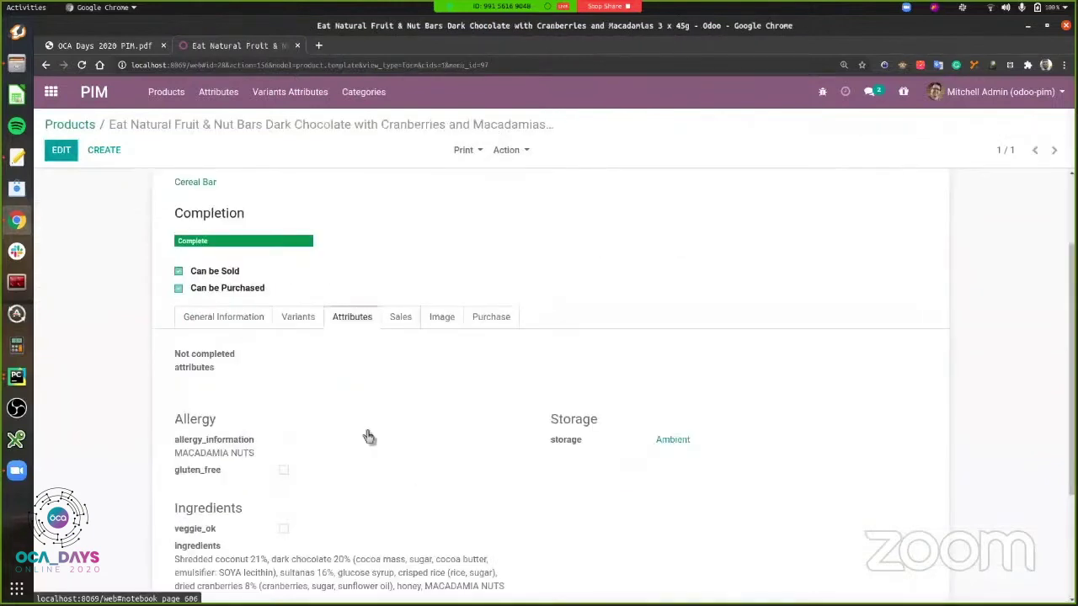
{"action": "scroll", "coordinate": [367, 436], "scroll_direction": "down", "scroll_amount": 4}
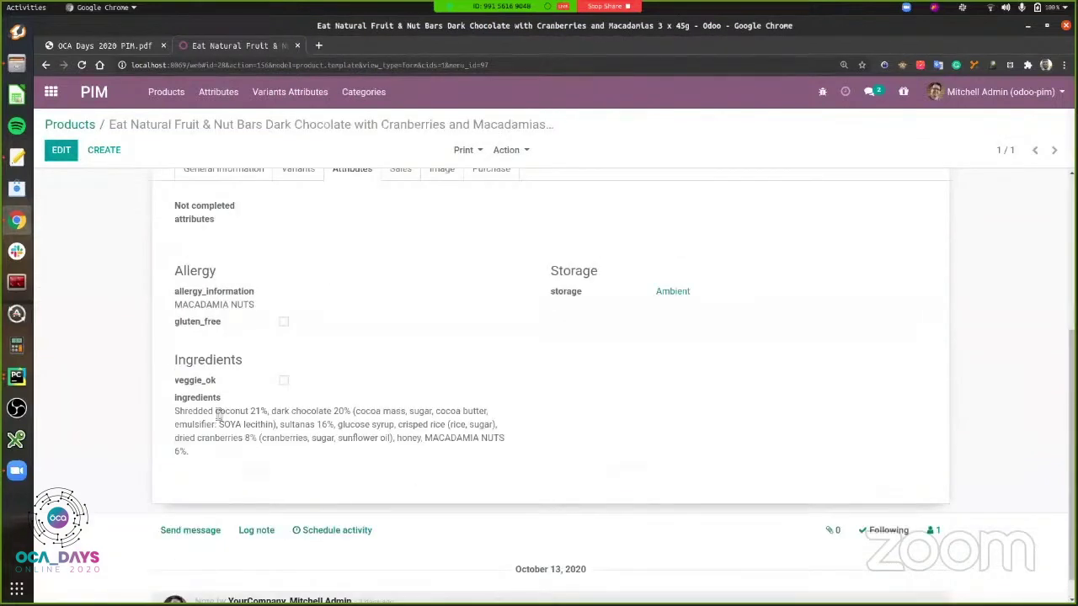
{"action": "left_click", "coordinate": [70, 125]}
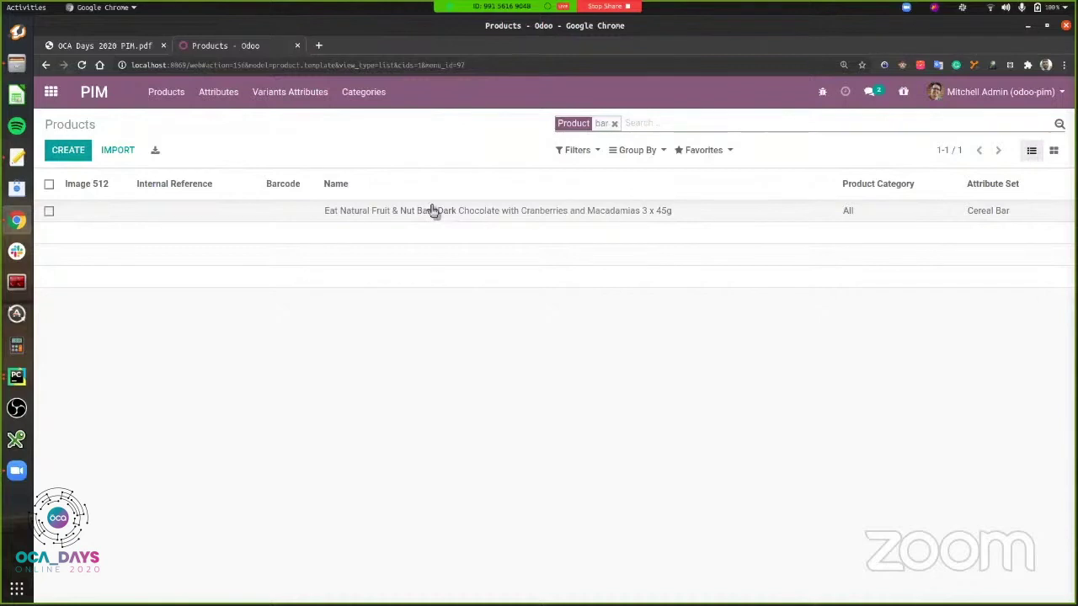
Switch to the OCA Days 2020 PIM.pdf presentation, show it full screen, and advance to the Repository and contributors slide
{"action": "left_click", "coordinate": [166, 91]}
{"action": "left_click", "coordinate": [118, 53]}
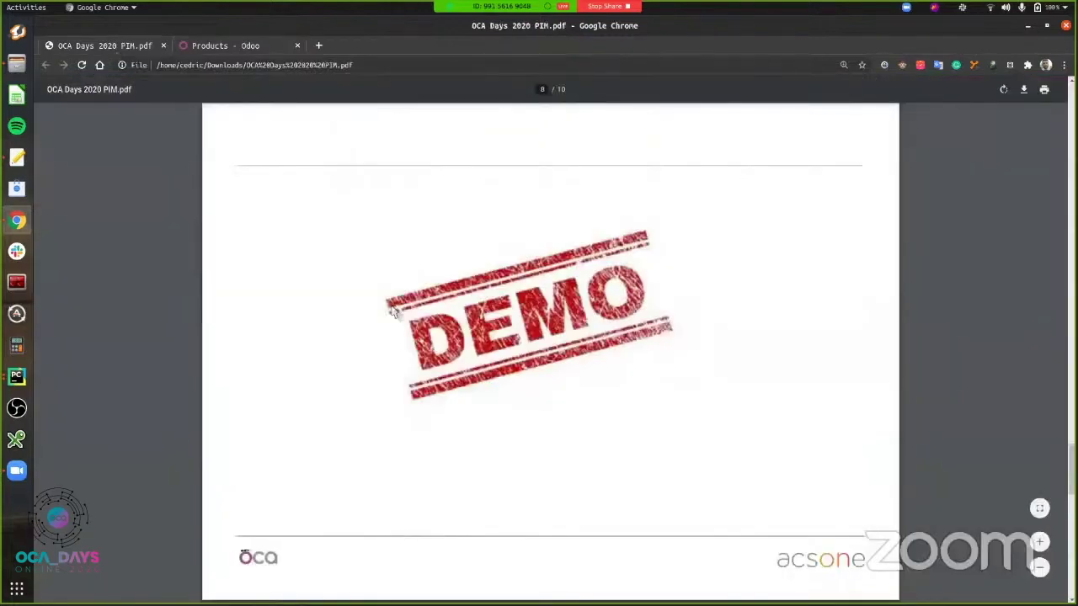
{"action": "key", "text": "F11"}
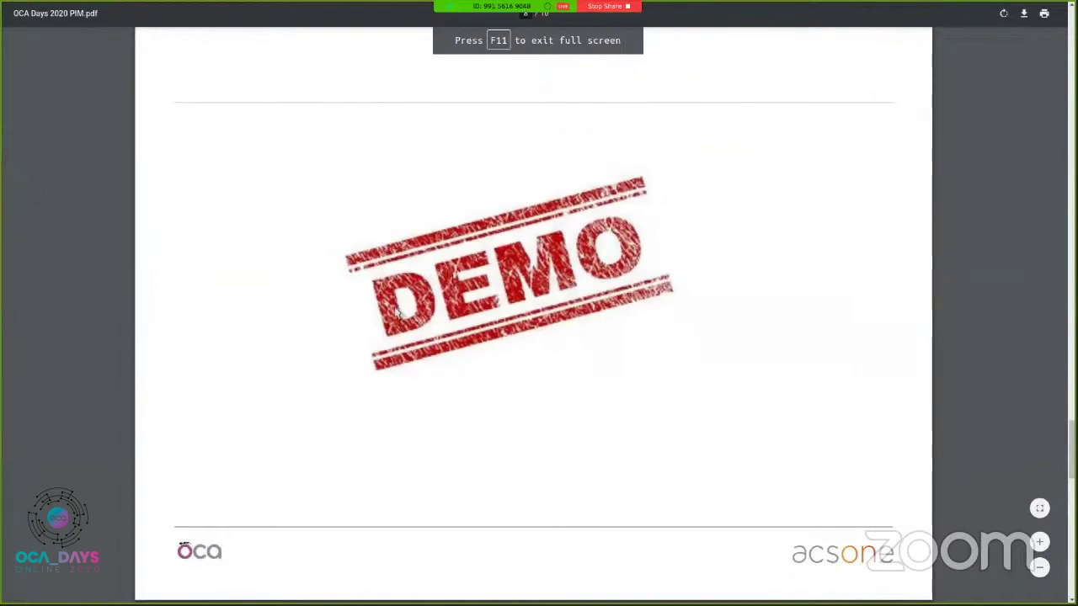
{"action": "key", "text": "Right"}
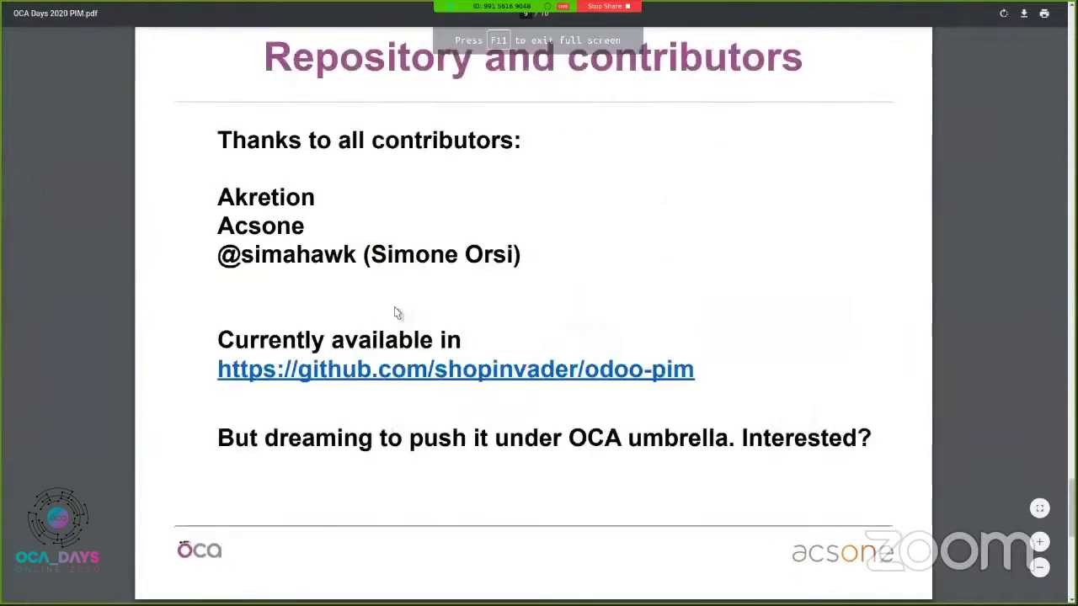